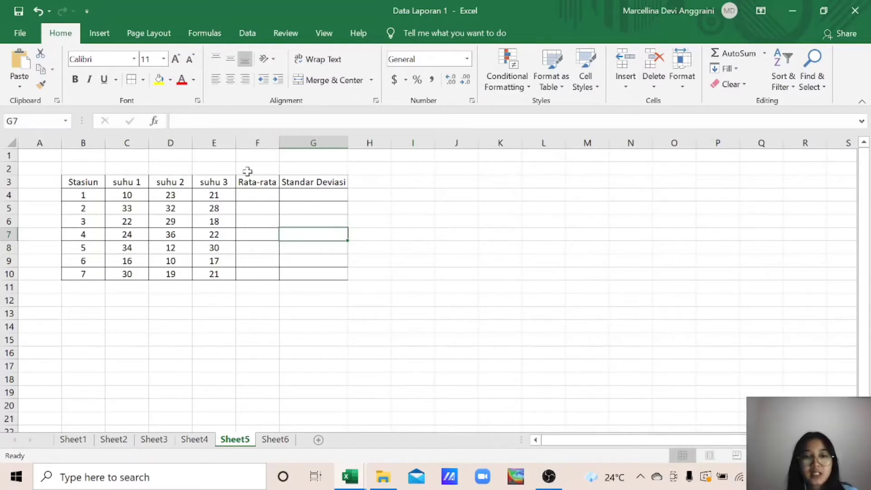
Delete the seaweed growth column chart on Sheet1 and the phytoplankton pie chart on Sheet2.
click(74, 439)
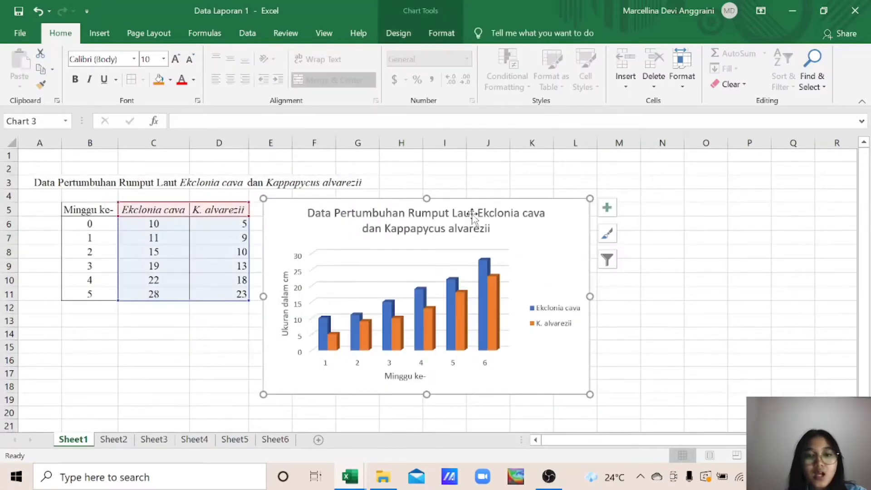
click(471, 216)
click(558, 231)
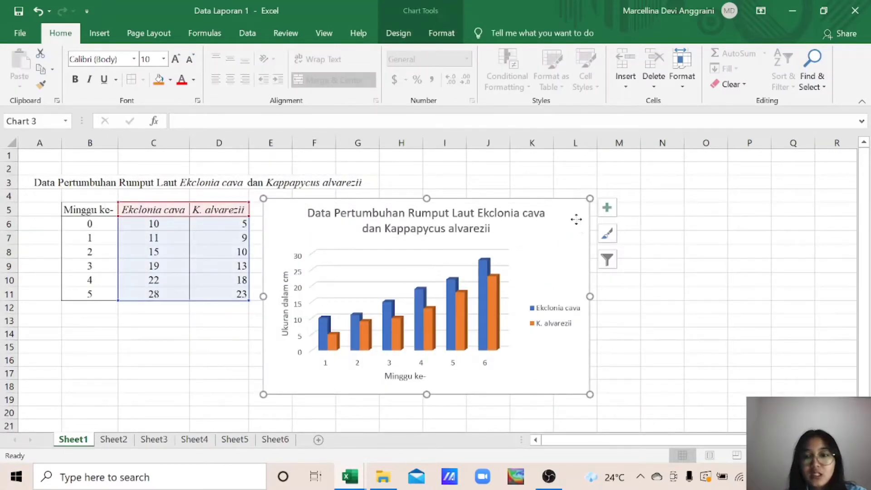
key(Delete)
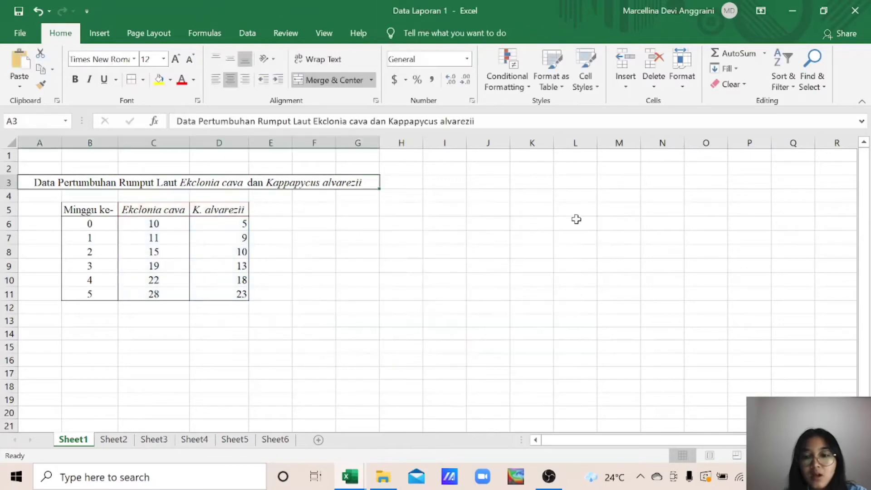
click(114, 439)
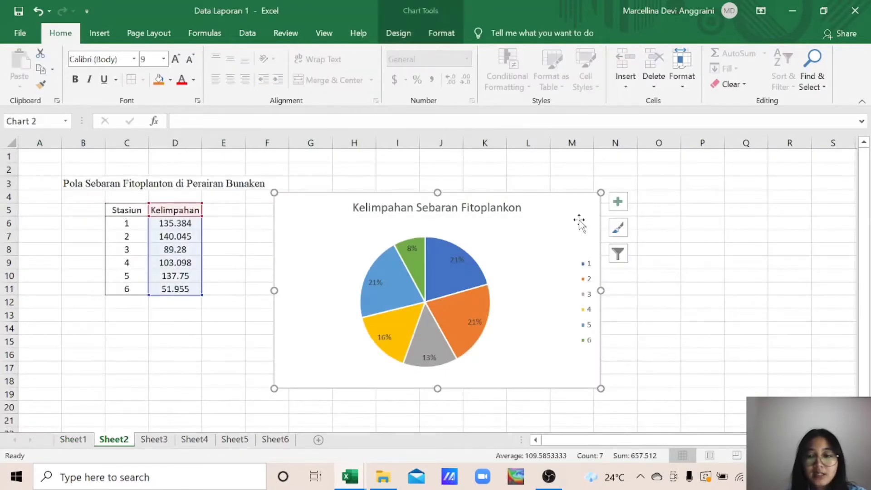
key(Delete)
On Sheet1, insert a 3-D clustered column chart from C5:D11 and place it beside the data table.
click(73, 439)
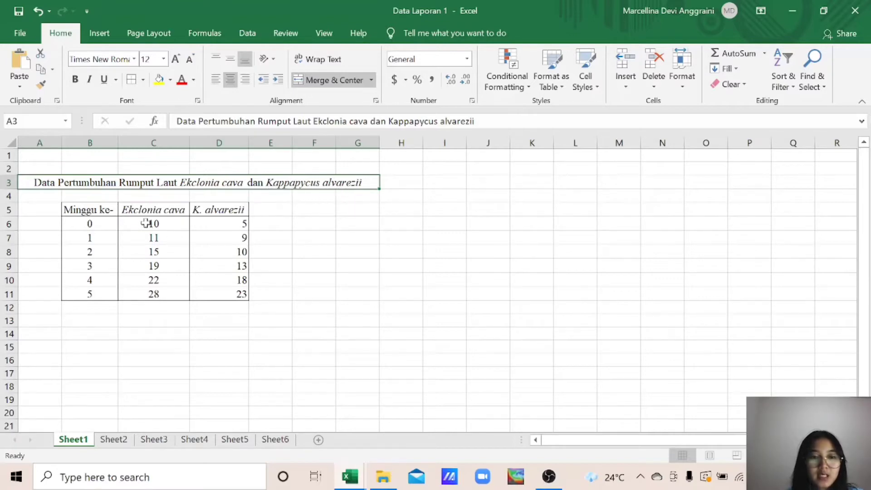
drag(154, 209, 206, 293)
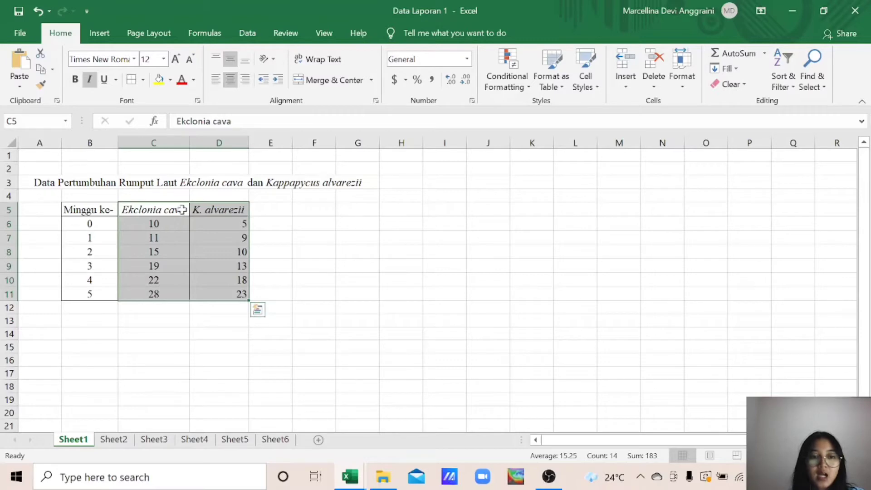
drag(182, 211, 216, 297)
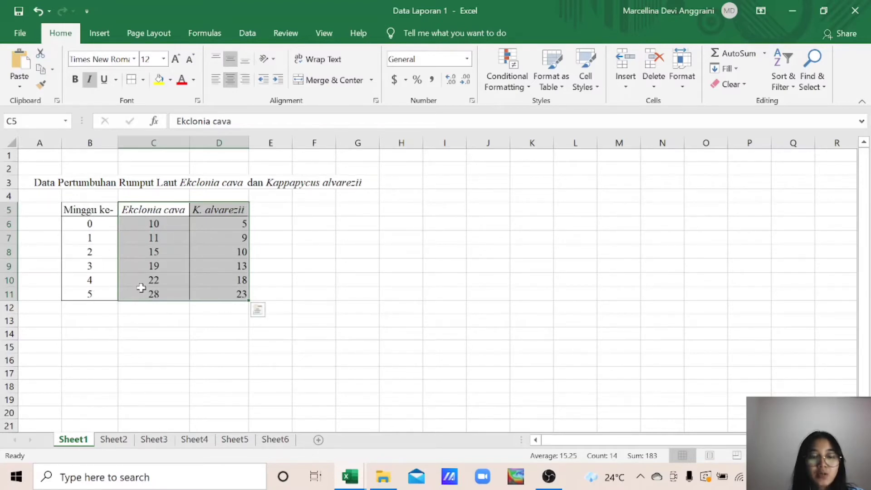
click(99, 33)
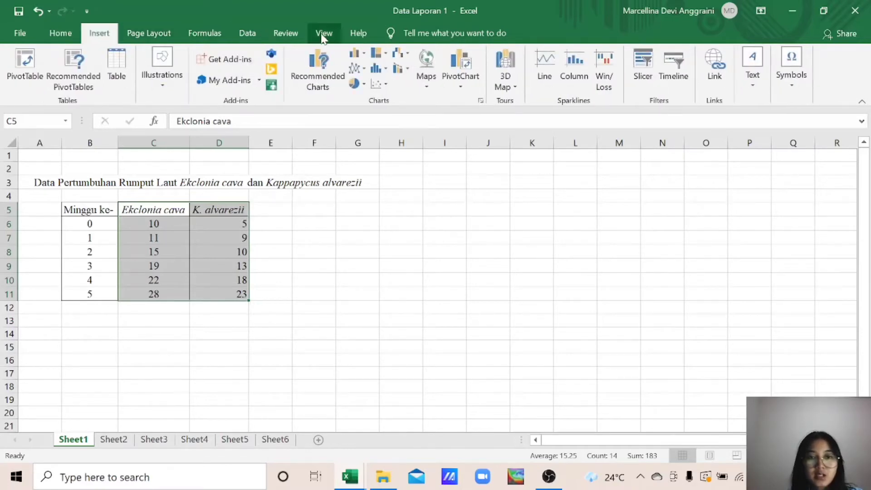
click(365, 53)
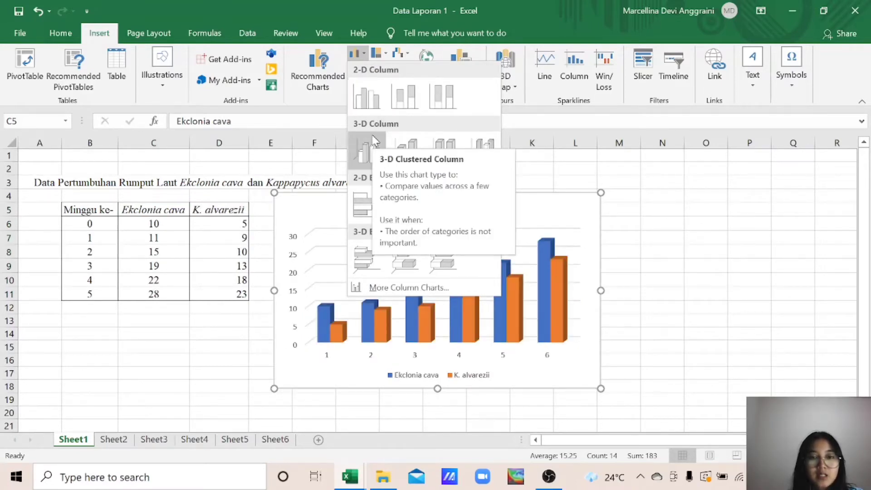
click(373, 140)
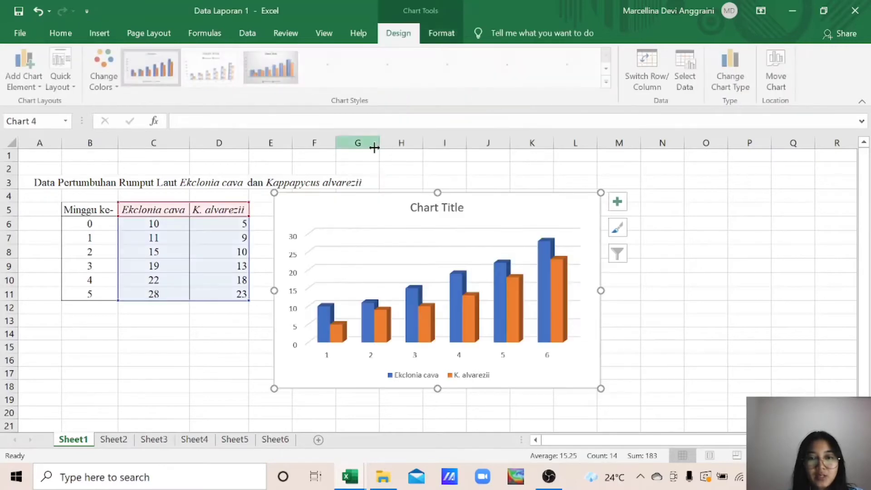
mouse_move(513, 208)
mouse_down()
mouse_move(515, 220)
mouse_move(524, 212)
mouse_up()
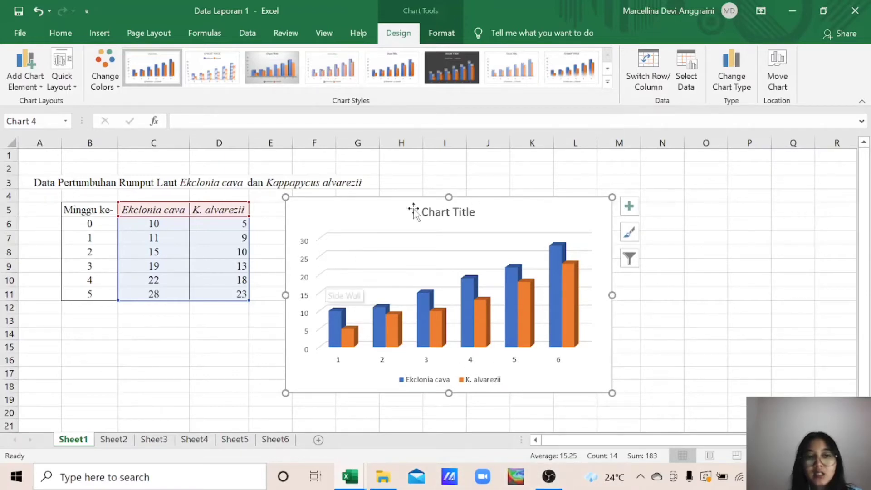
Apply the quick layout that adds both axis titles and a side legend to the chart, ending with the first chart style.
click(385, 74)
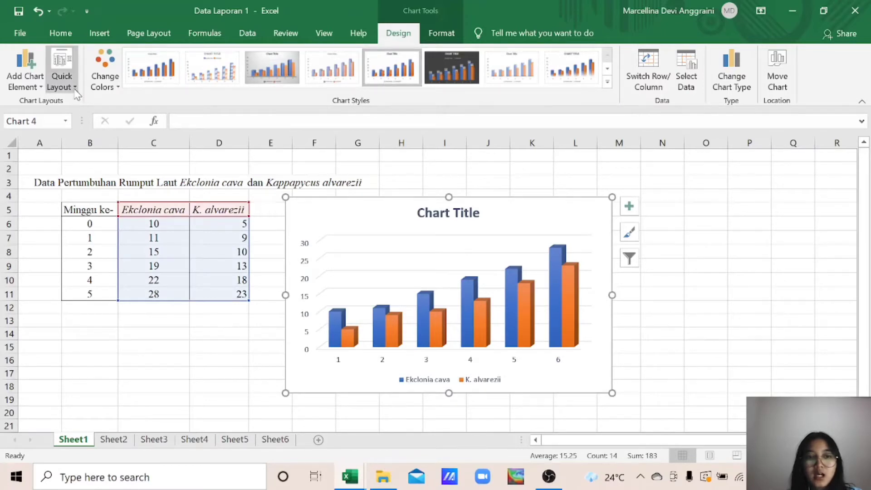
click(62, 84)
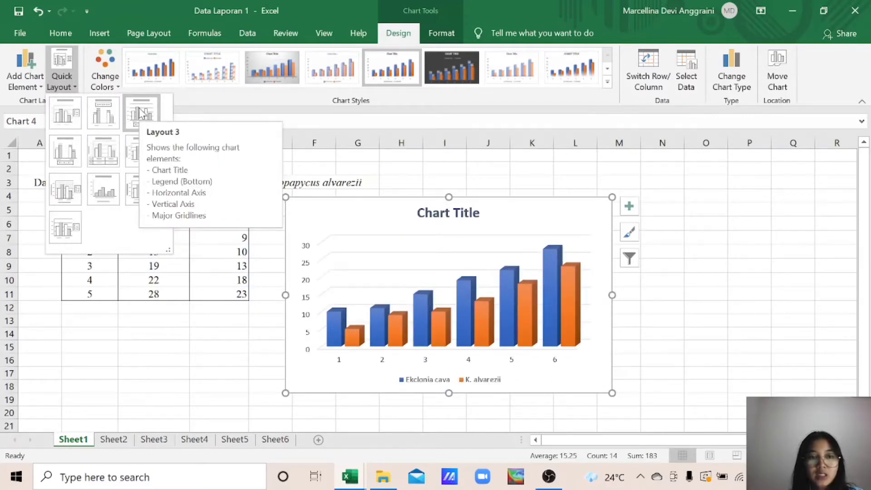
click(131, 198)
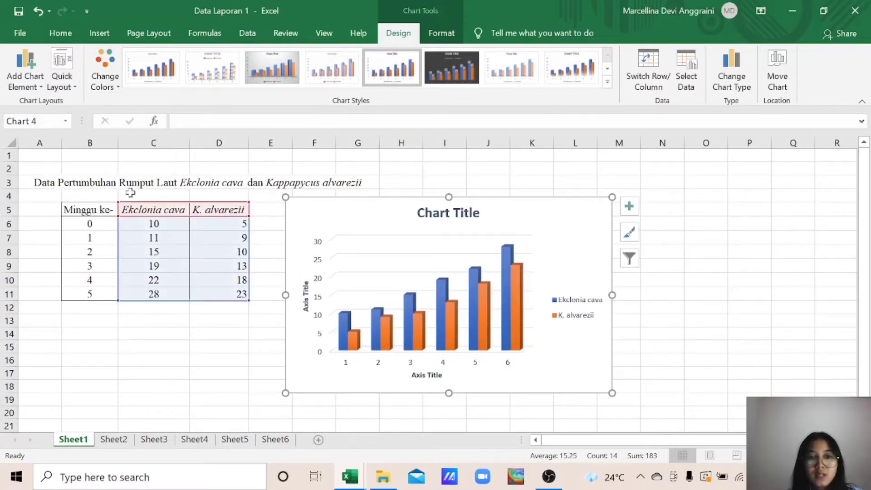
click(152, 68)
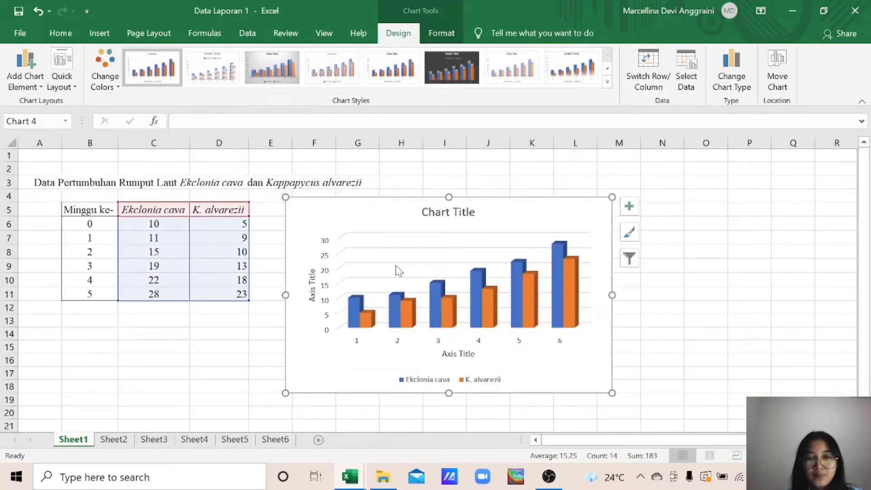
Replace the chart title's placeholder text with "Pertumbuhan Rumput Laut".
click(465, 211)
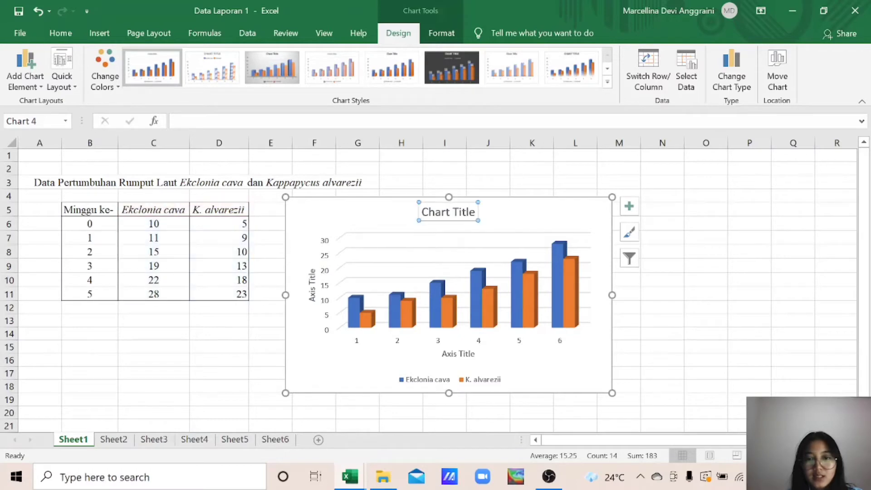
triple_click(475, 214)
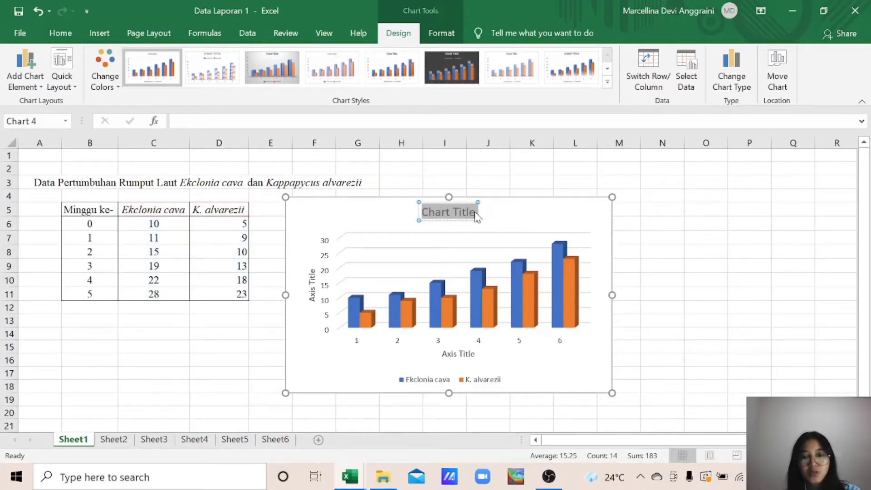
key(BackSpace)
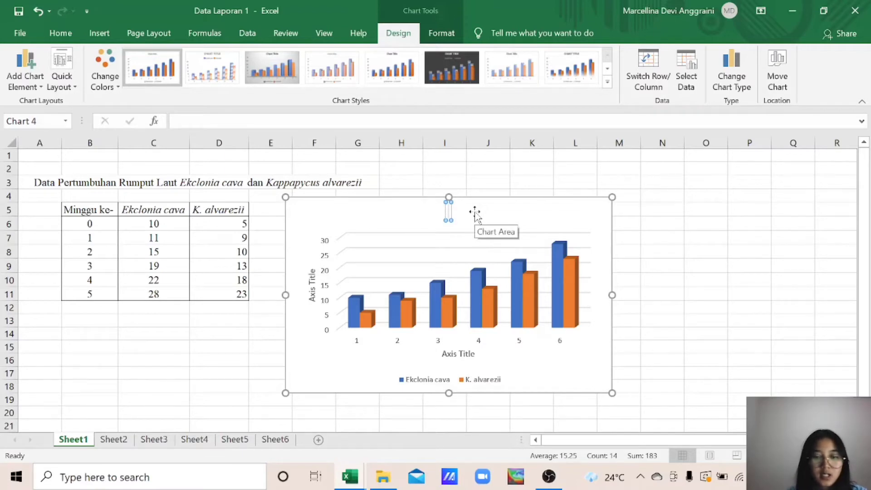
text(Per)
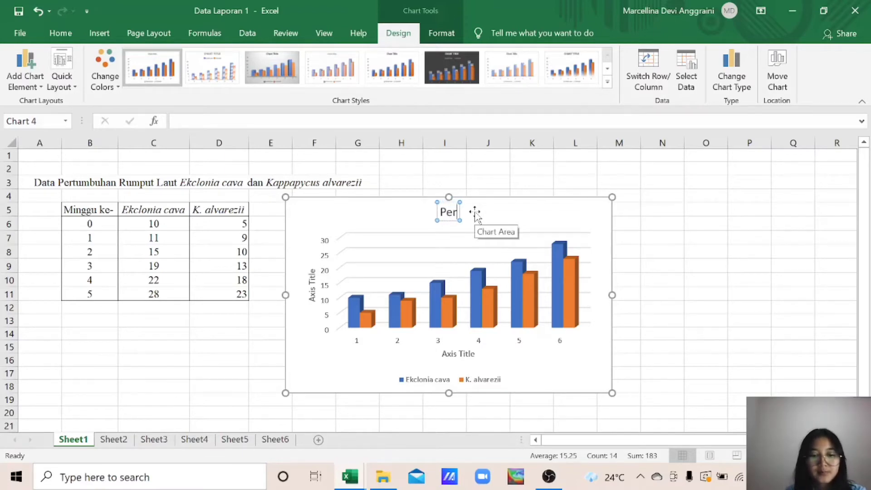
text(tumbuhan)
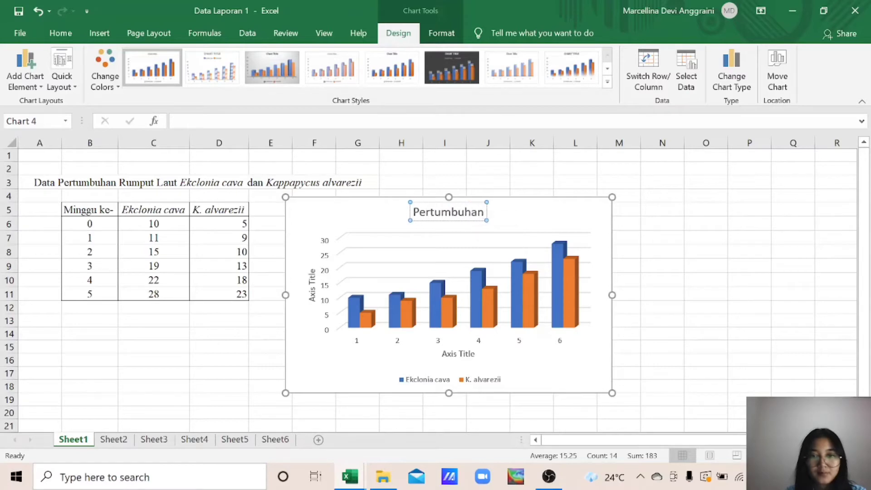
text( Rumpu)
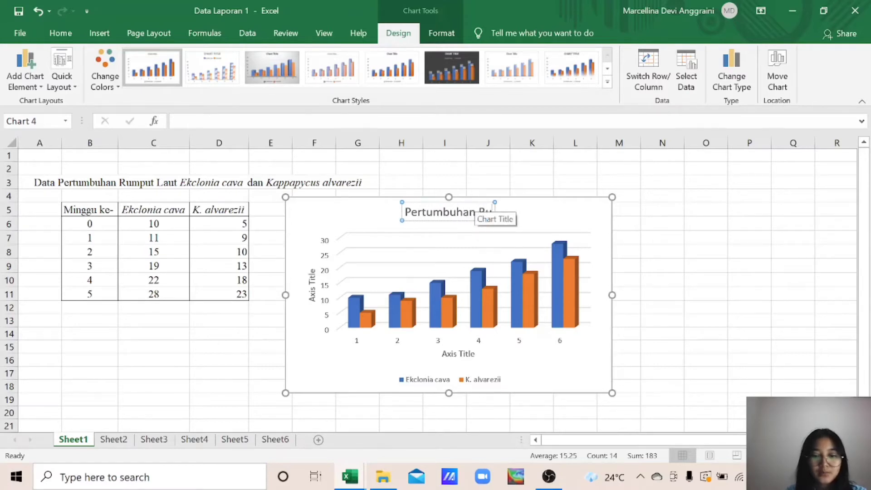
text(t)
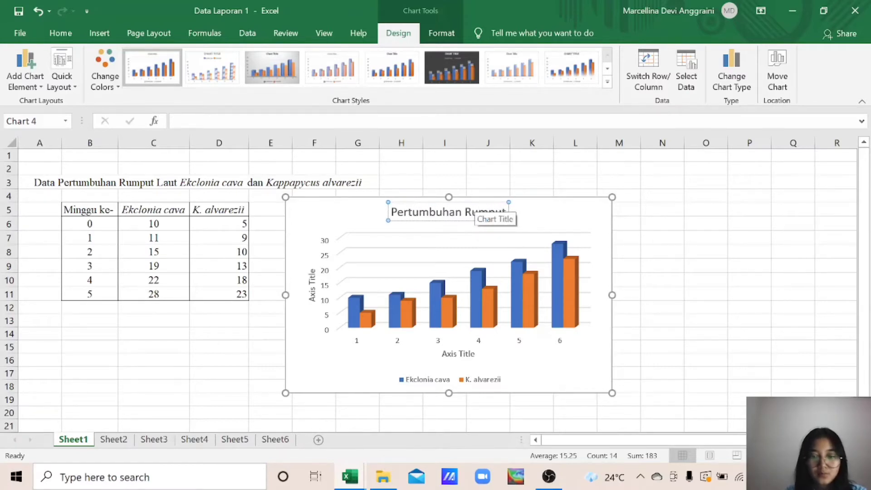
text( Laut)
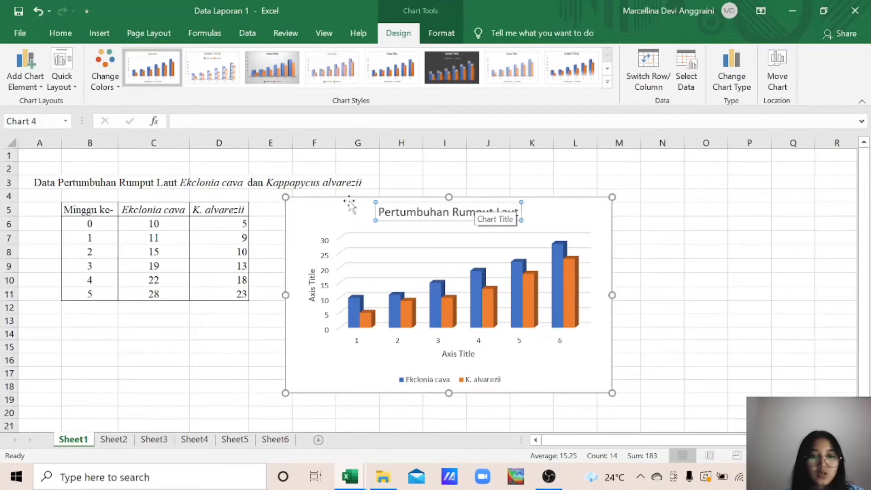
Copy "Ekclonia cava dan Kappapycus alvarezii" from the heading in A3 and append it to the chart title.
click(183, 182)
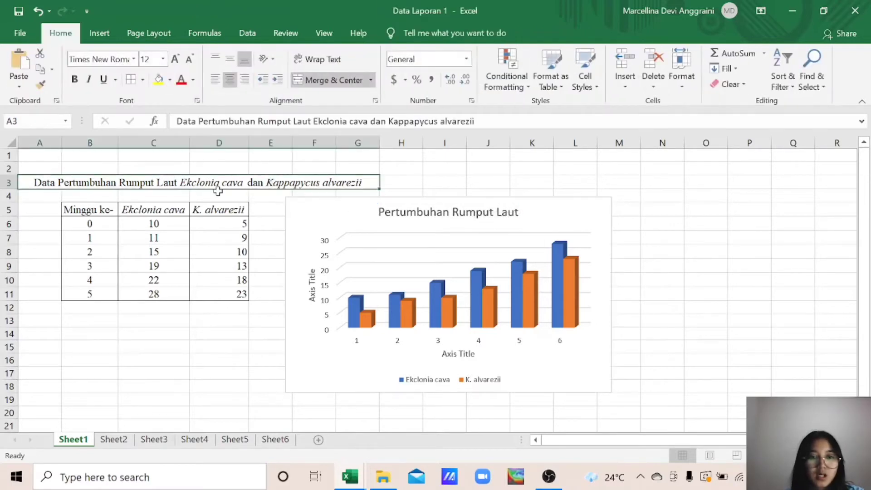
double_click(193, 182)
drag(182, 182, 364, 181)
key(ctrl+c)
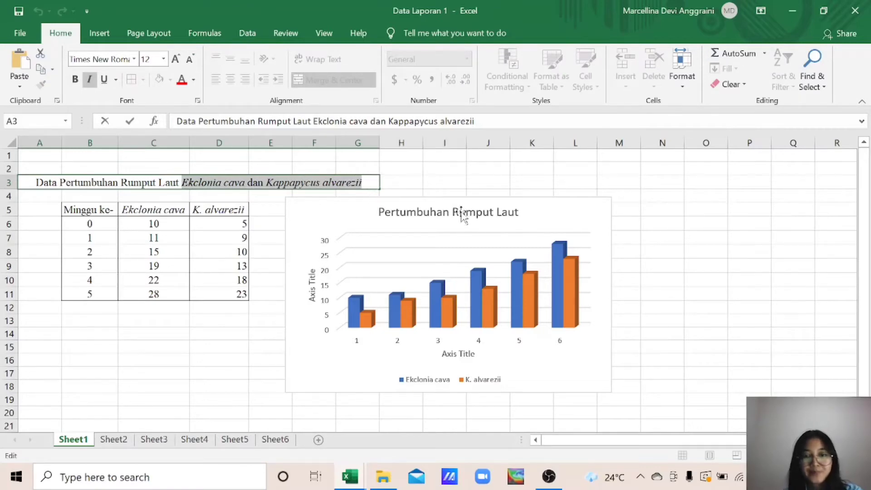
click(461, 213)
click(518, 211)
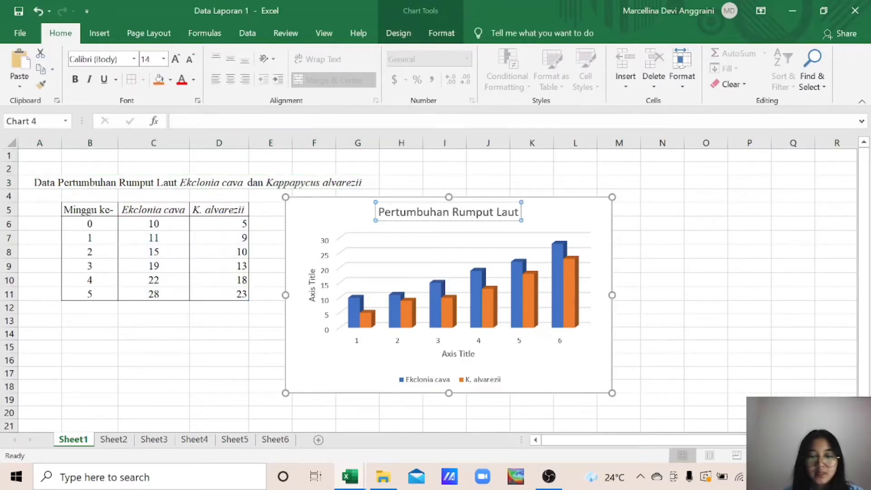
key(ctrl+v)
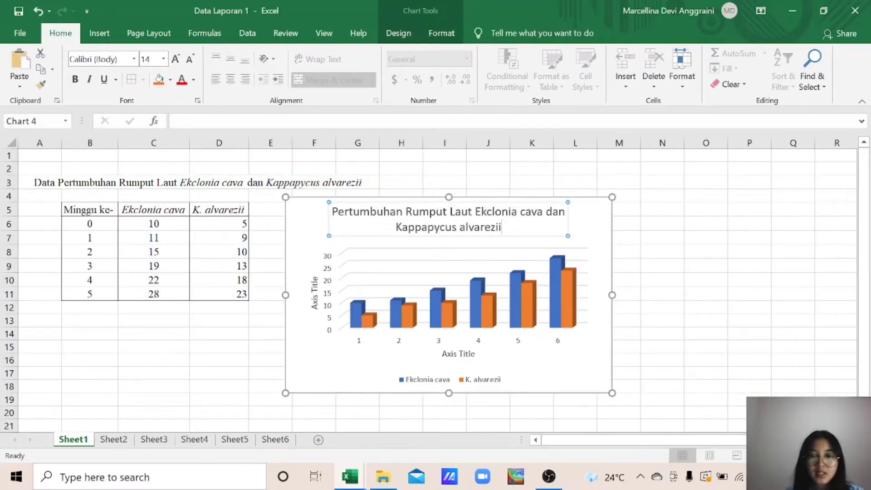
Clear the placeholder text of the chart's horizontal axis title.
click(477, 361)
click(475, 354)
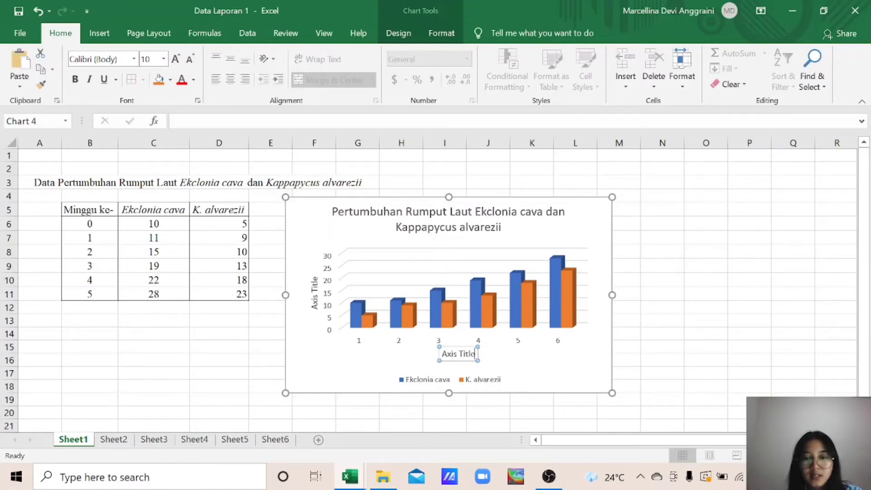
key(ctrl+a)
key(BackSpace)
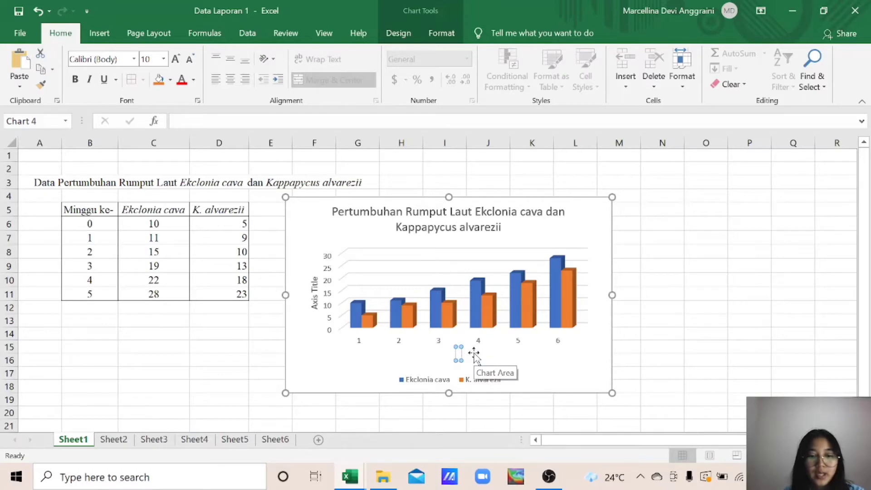
text(Wa)
text(u)
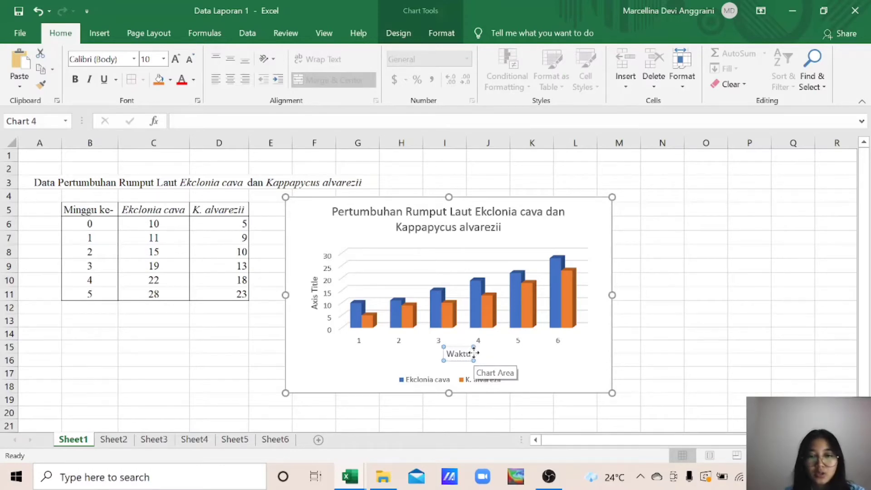
key(BackSpace)
key(BackSpace)
key(BackSpace)
key(BackSpace)
key(BackSpace)
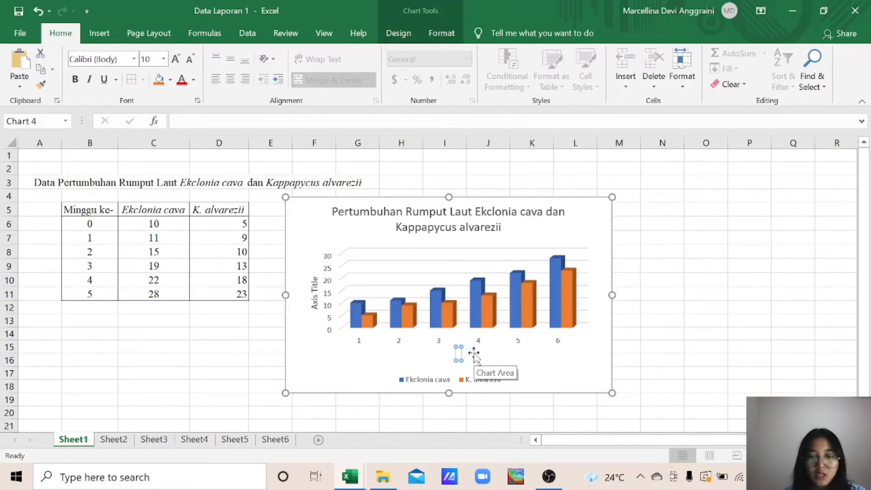
Enter "Minggu ke-" as the chart's horizontal axis title.
text(Minggu k)
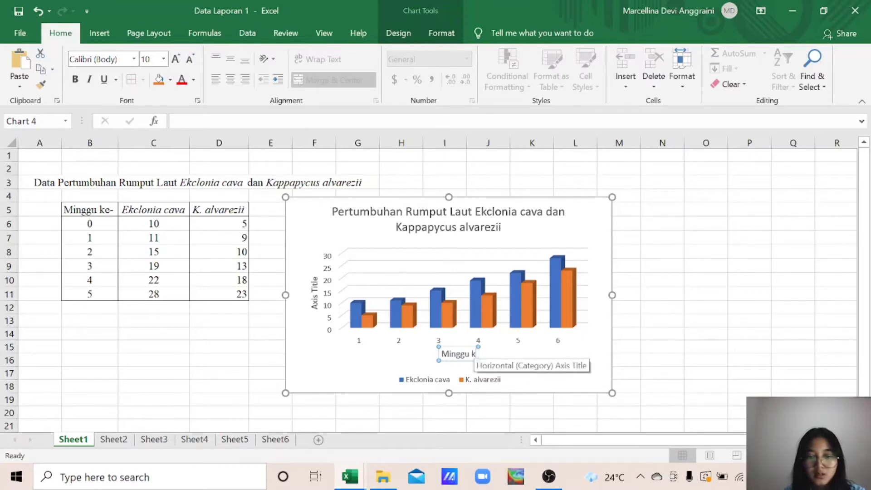
text(e0)
key(BackSpace)
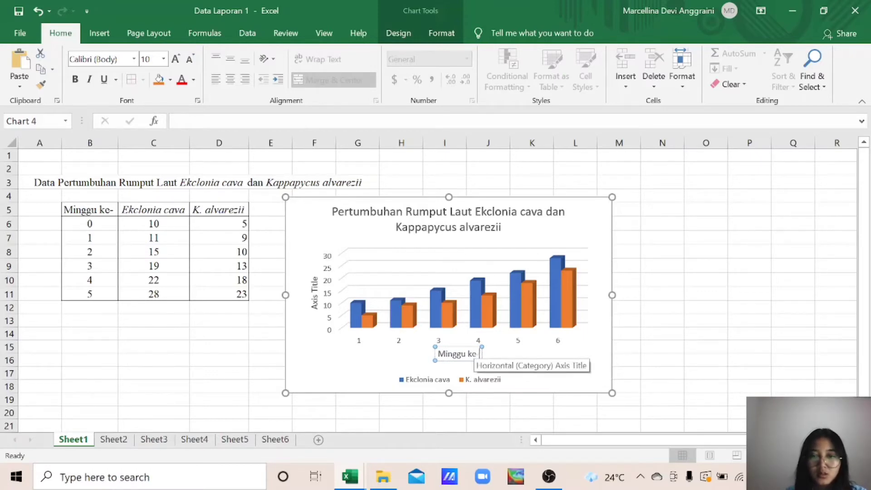
Replace the placeholder text of the chart's vertical axis title with "Panjang dengan cm".
click(316, 303)
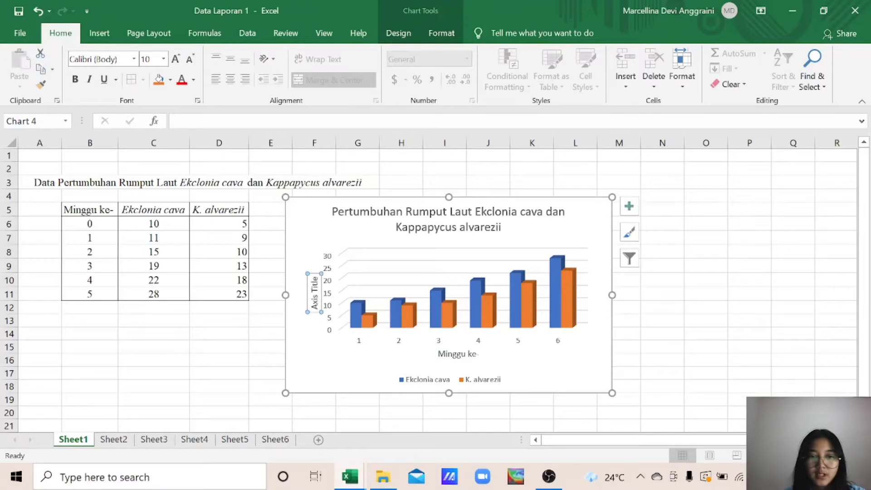
click(313, 300)
key(ctrl+a)
key(BackSpace)
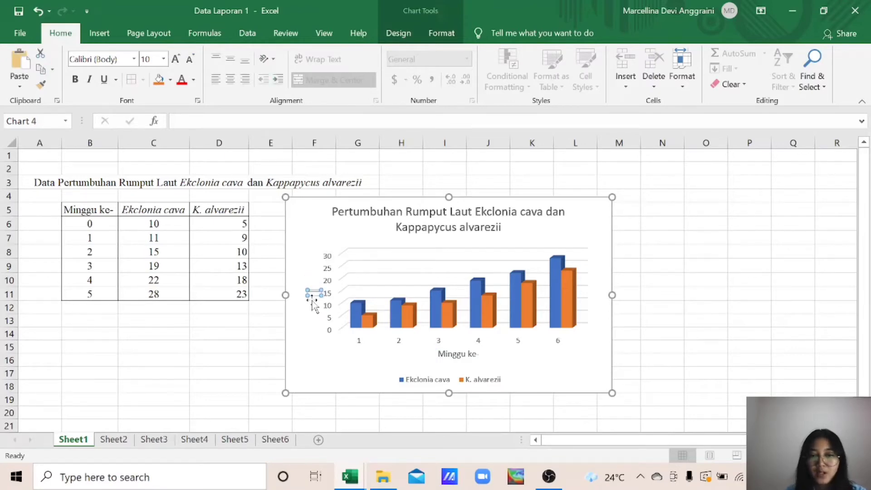
text(Panjan)
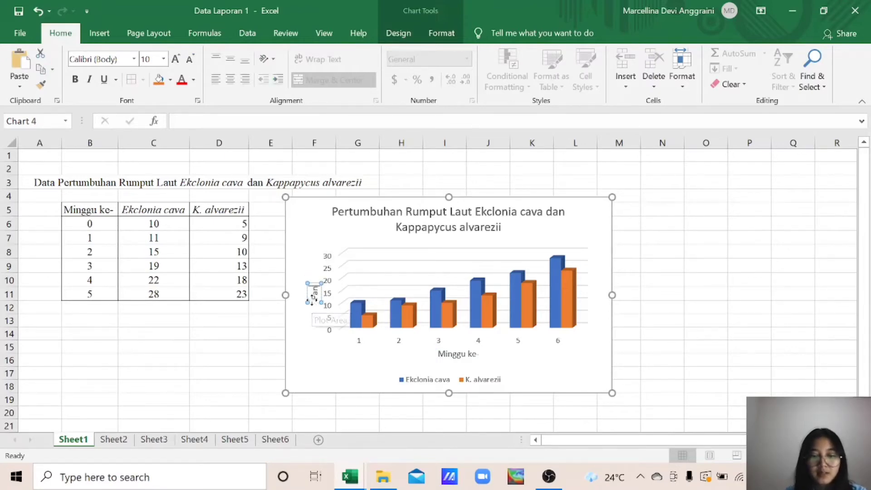
text(g deng)
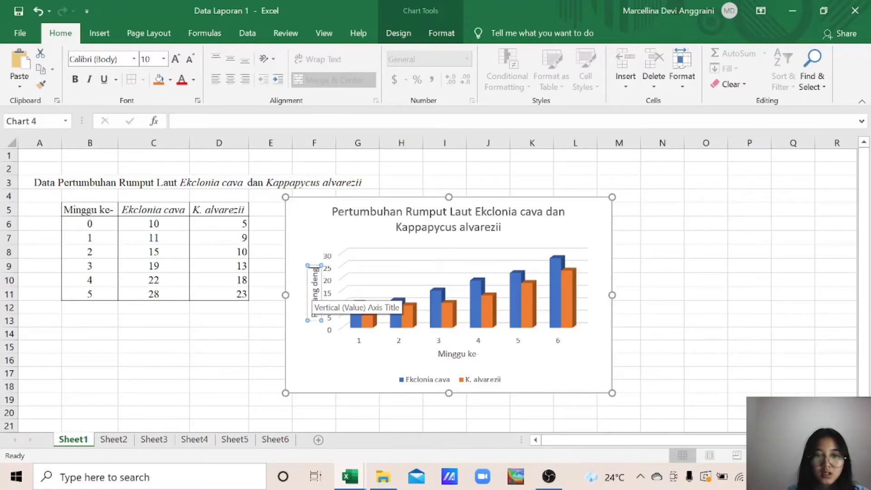
text(an)
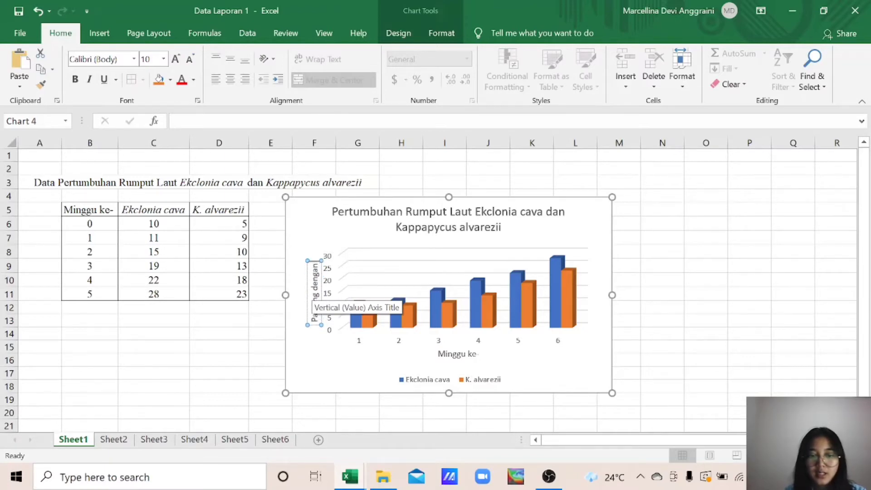
text( cm)
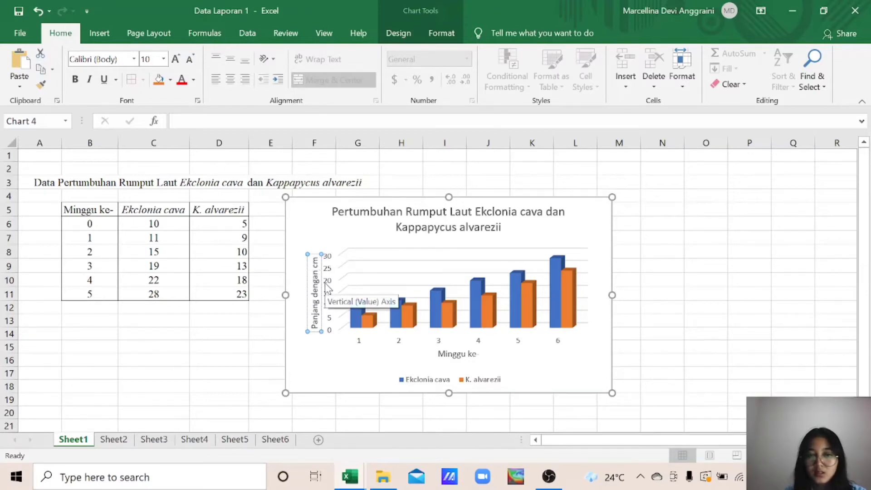
Replace the word "dengan" in the vertical axis title with "satuan" so it reads "Panjang satuan cm".
key(BackSpace)
key(BackSpace)
key(BackSpace)
key(BackSpace)
key(BackSpace)
key(BackSpace)
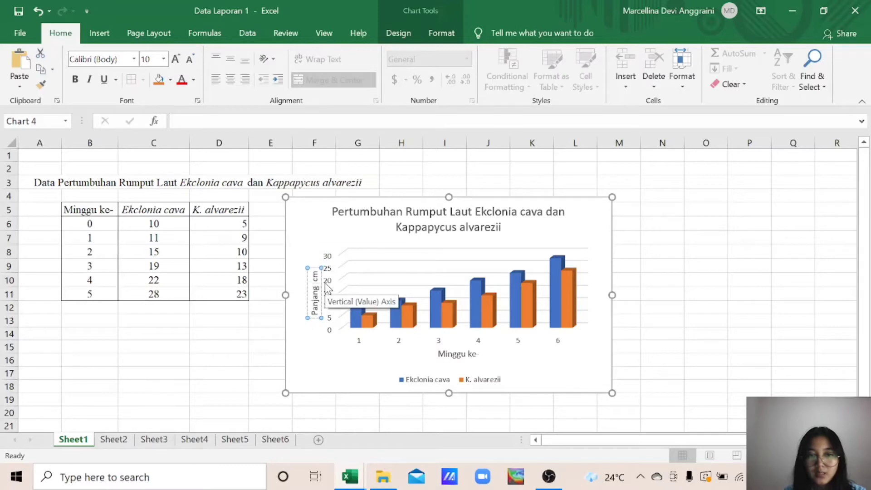
text(satuan)
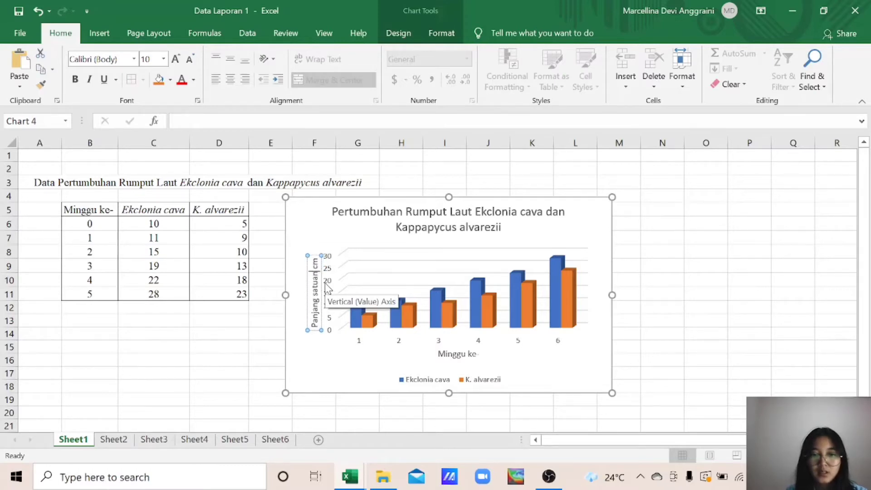
click(647, 263)
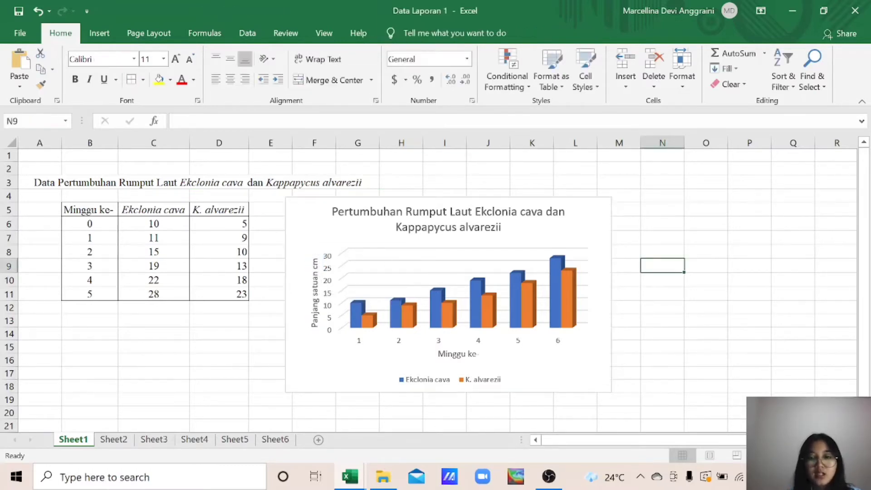
click(572, 218)
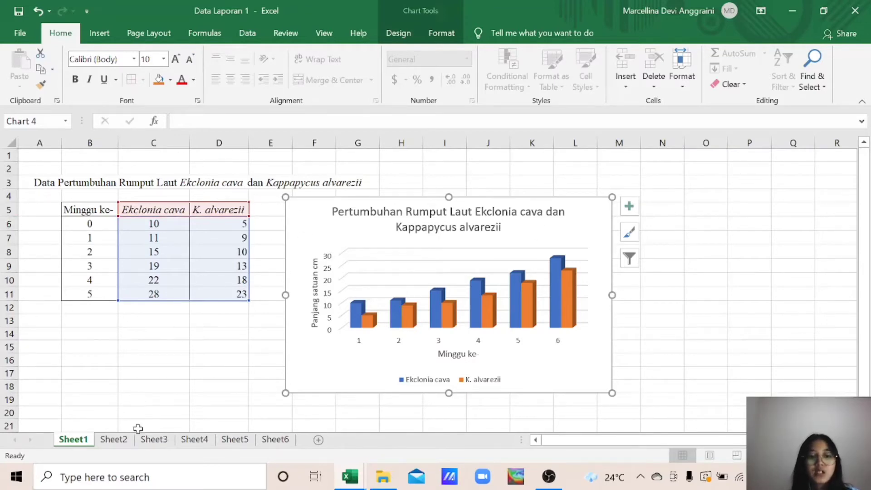
Insert a basic 2-D pie chart on Sheet2 from the Kelimpahan data in D5:D11.
click(119, 440)
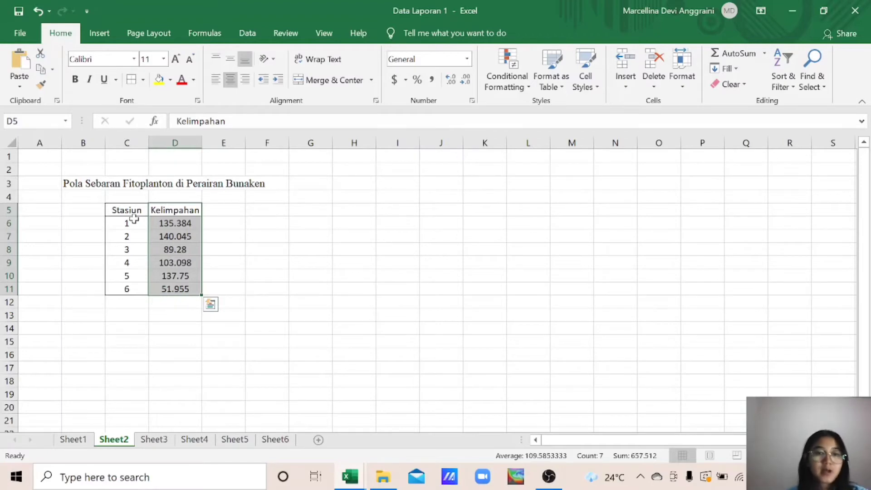
click(232, 223)
click(185, 210)
drag(185, 210, 189, 292)
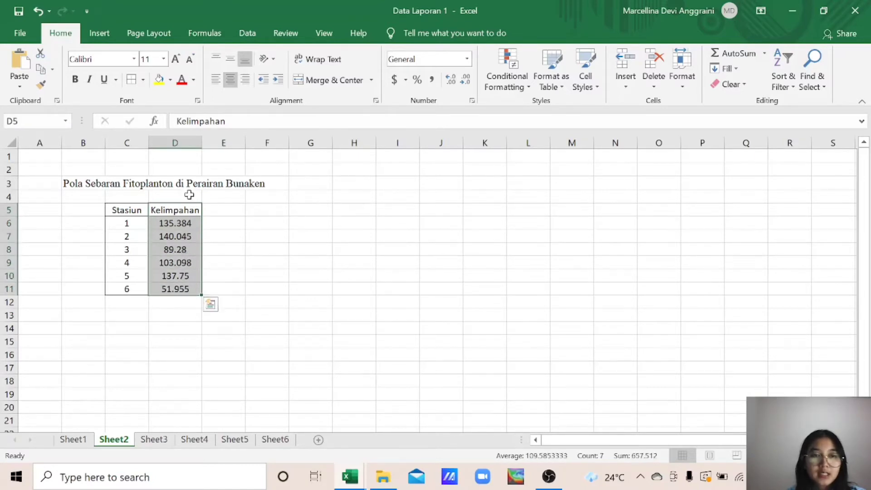
click(102, 34)
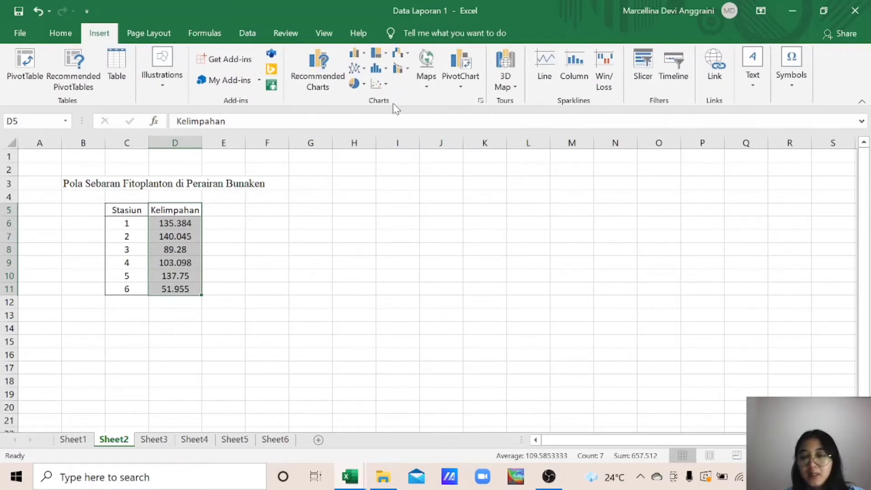
click(363, 85)
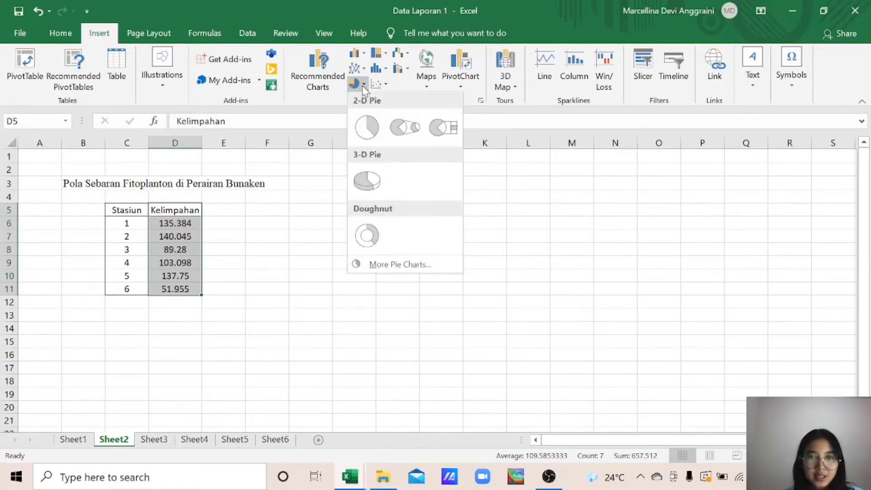
click(366, 124)
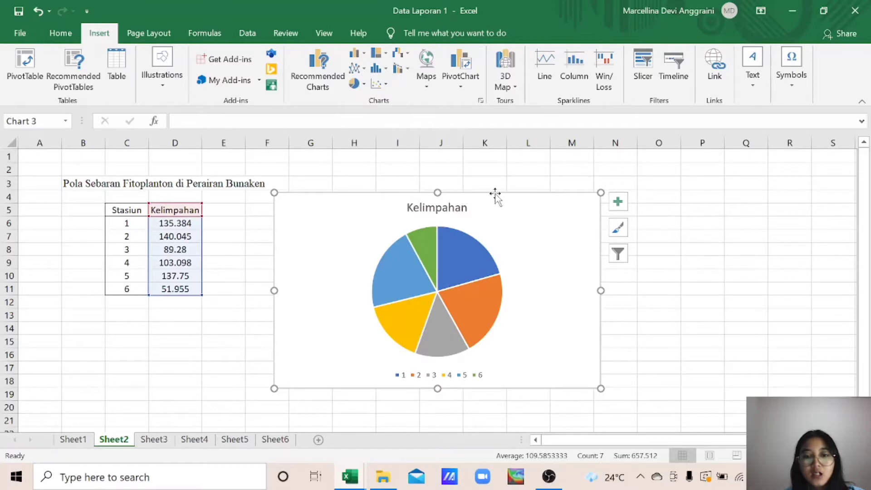
Move the pie chart up beside the table and apply the quick layout with a title, percentage labels and a side legend.
drag(508, 222, 525, 198)
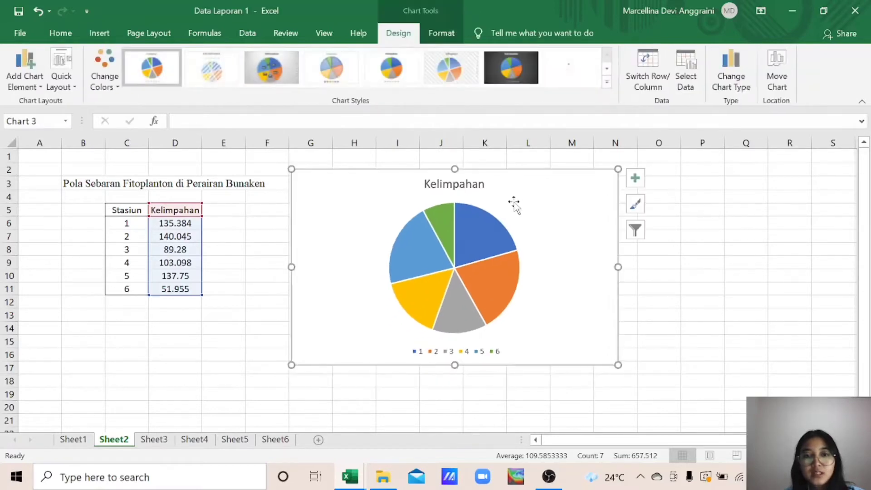
click(67, 81)
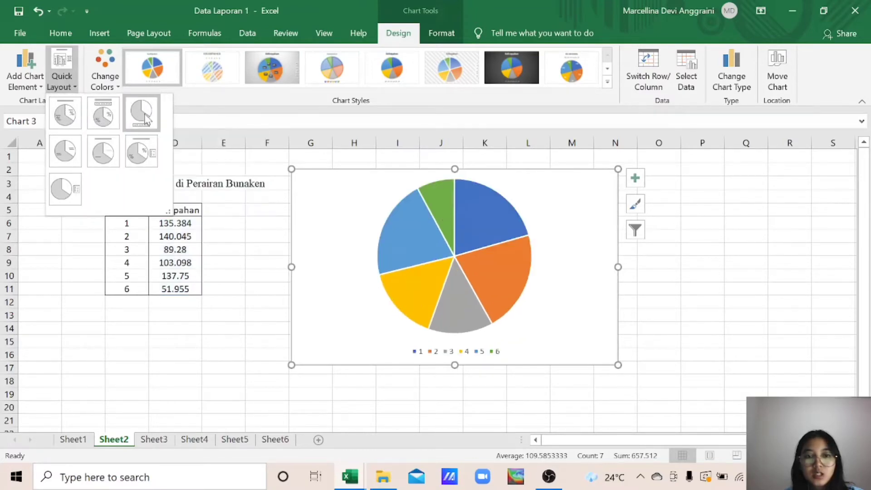
click(148, 151)
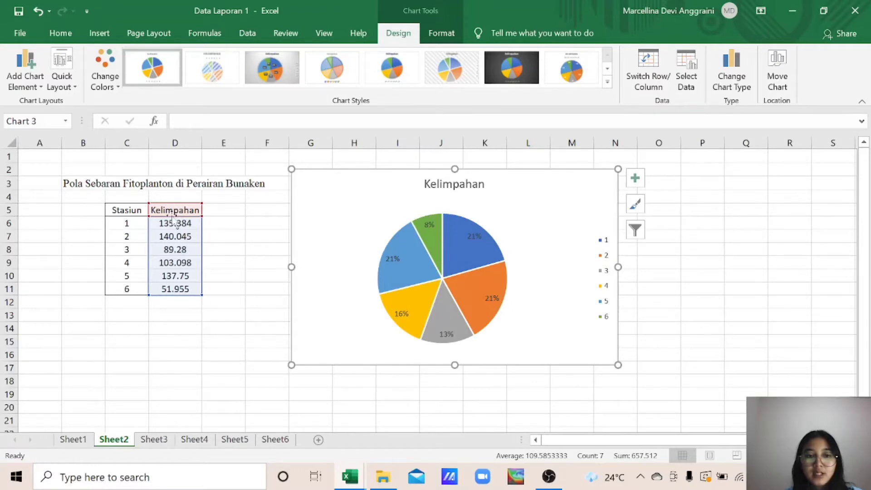
Replace the pie chart's title "Kelimpahan" with "Sebaran Fitoplankton".
click(488, 185)
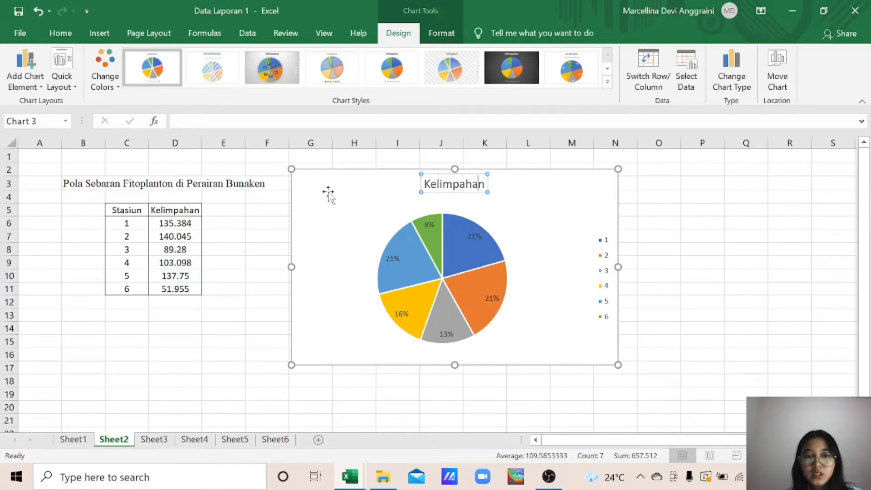
drag(256, 187, 248, 184)
click(449, 186)
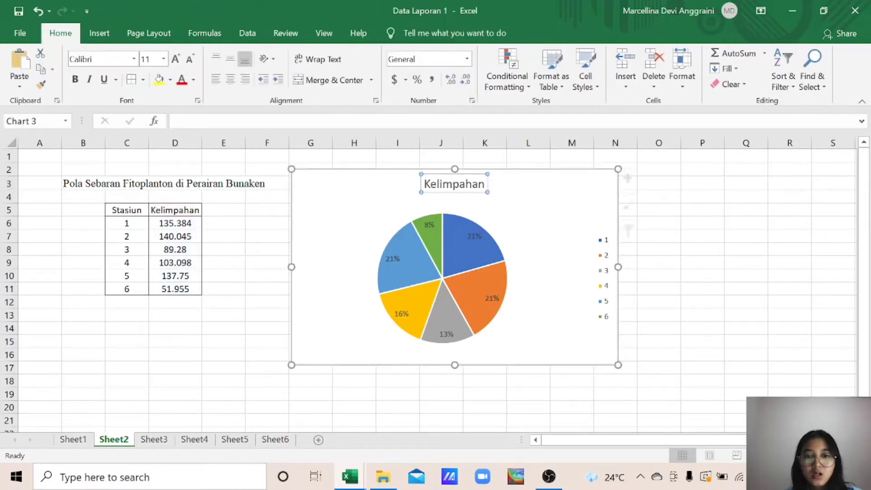
click(471, 184)
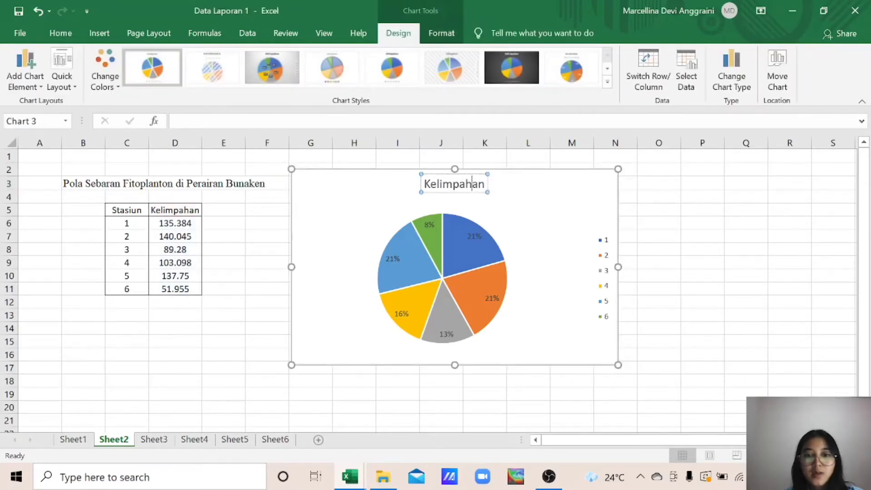
double_click(471, 184)
key(BackSpace)
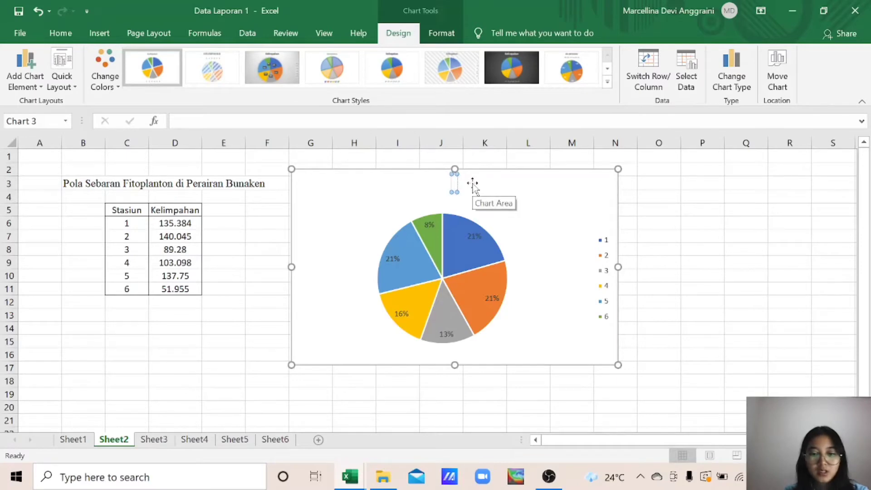
text(Sebaran)
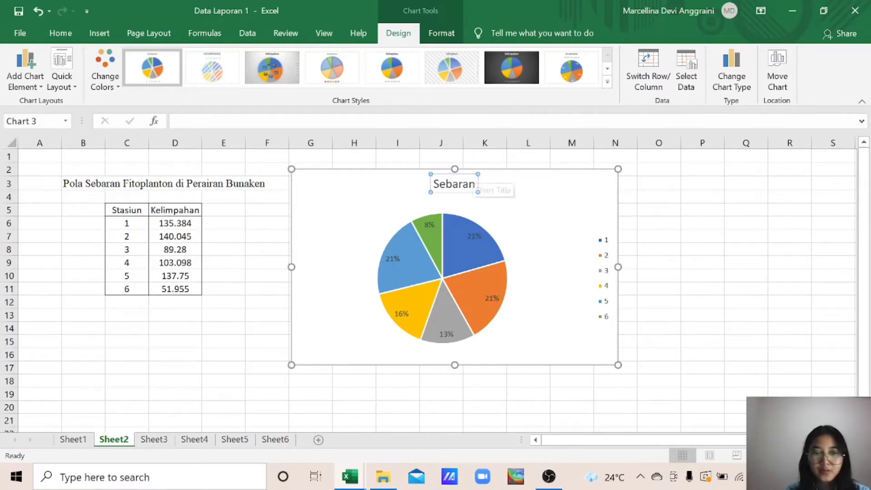
text( Fitoplankton)
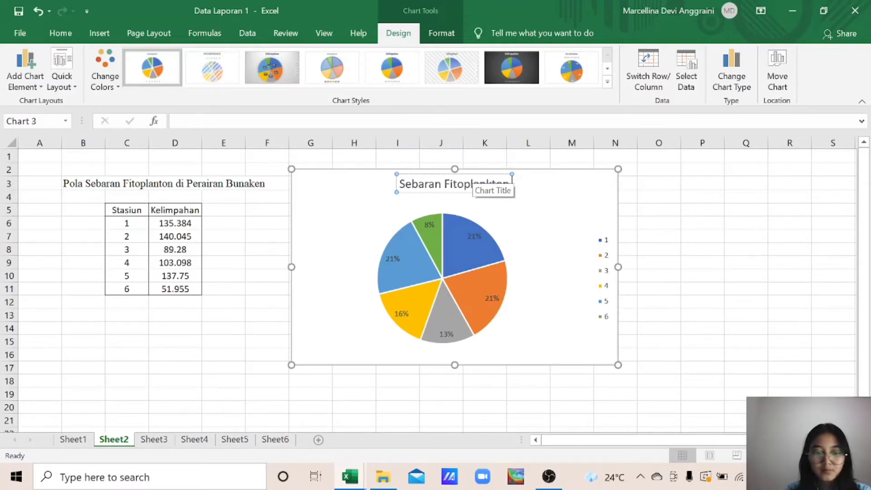
text( di Pe)
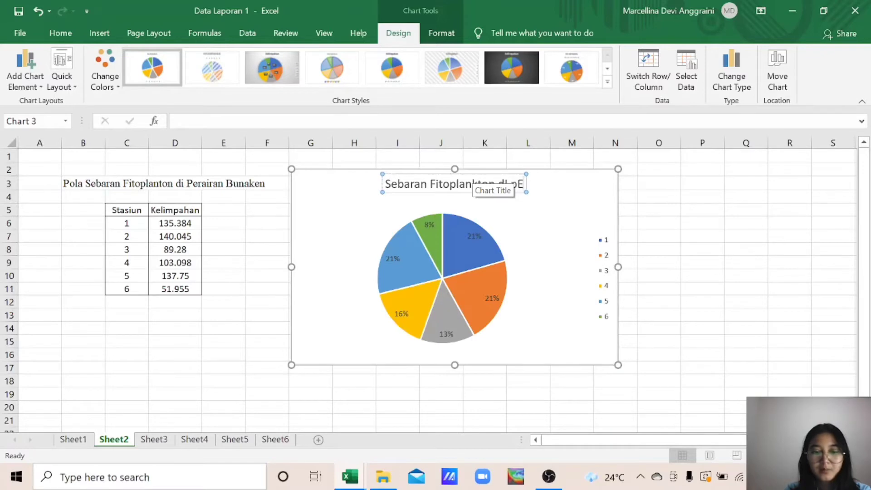
key(BackSpace)
key(BackSpace)
key(BackSpace)
key(BackSpace)
key(BackSpace)
key(BackSpace)
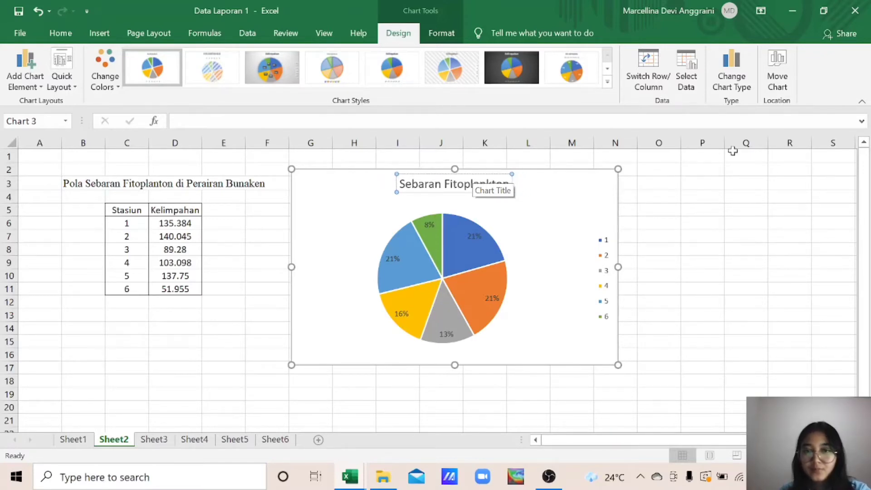
text(d)
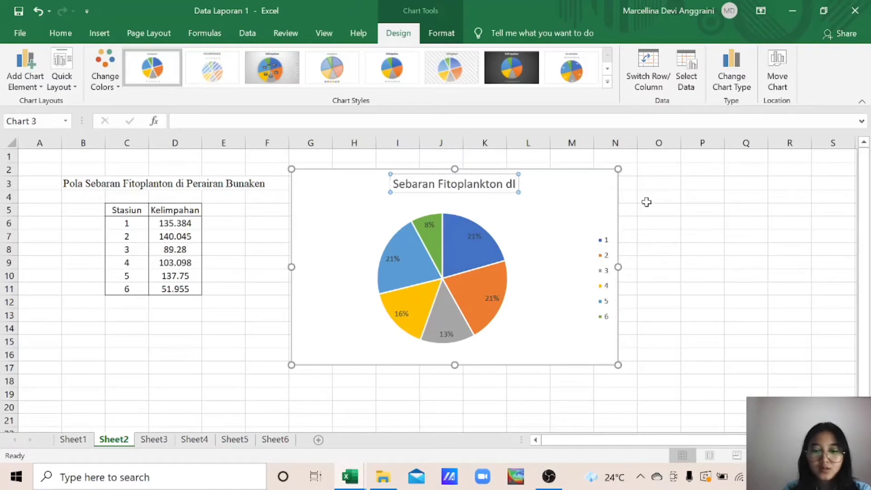
key(BackSpace)
key(BackSpace)
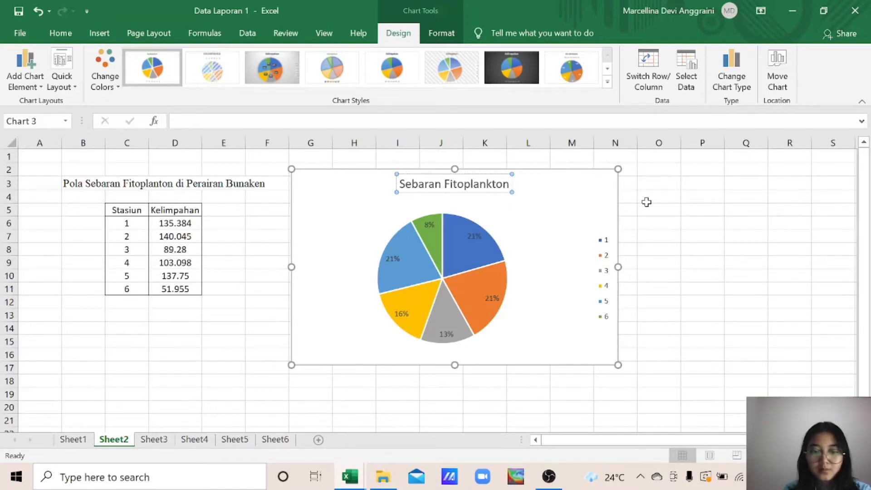
Append "di Perairan Bunaken" to the pie chart's title after "Sebaran Fitoplankton".
text(di P)
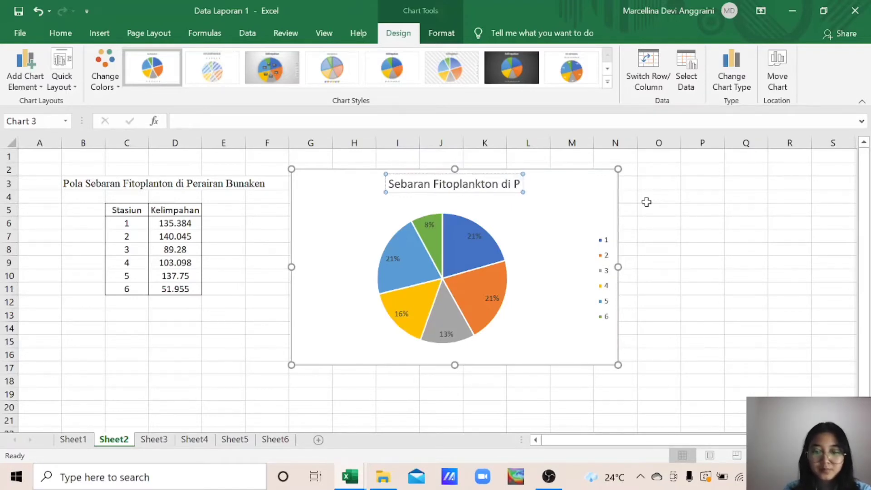
text(eraianra)
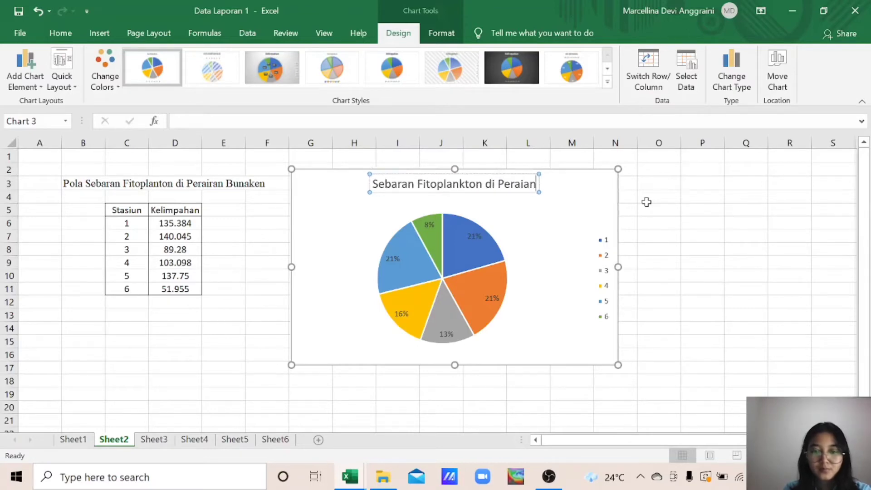
key(BackSpace)
key(BackSpace)
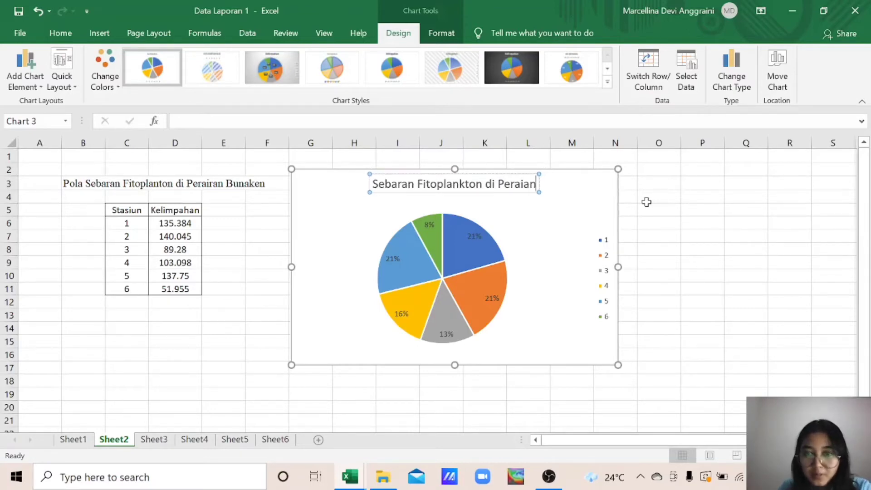
key(BackSpace)
key(BackSpace)
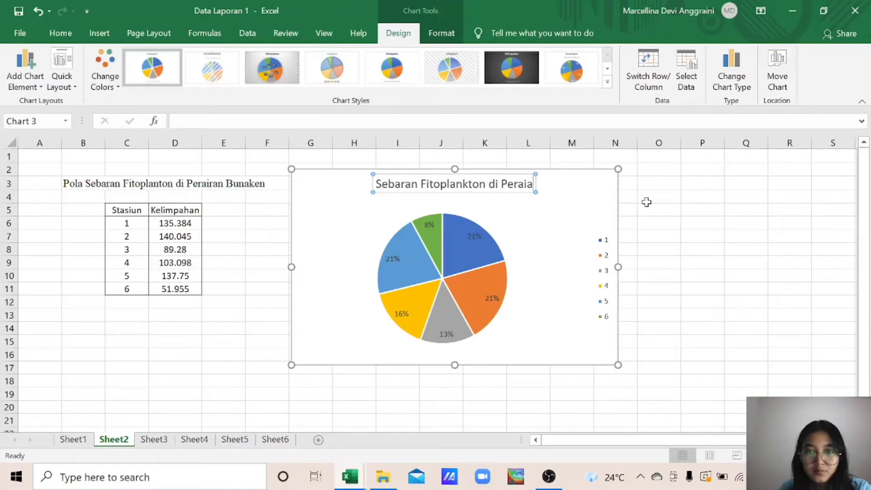
text(ran)
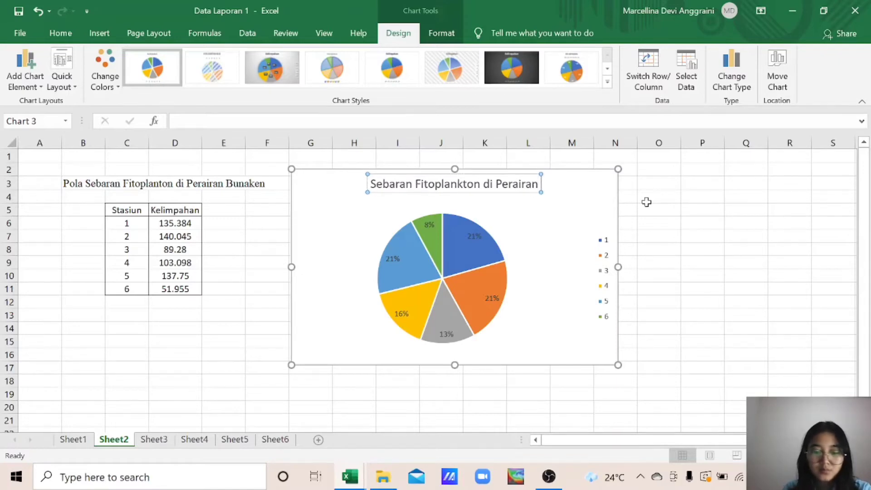
text( Bunaken)
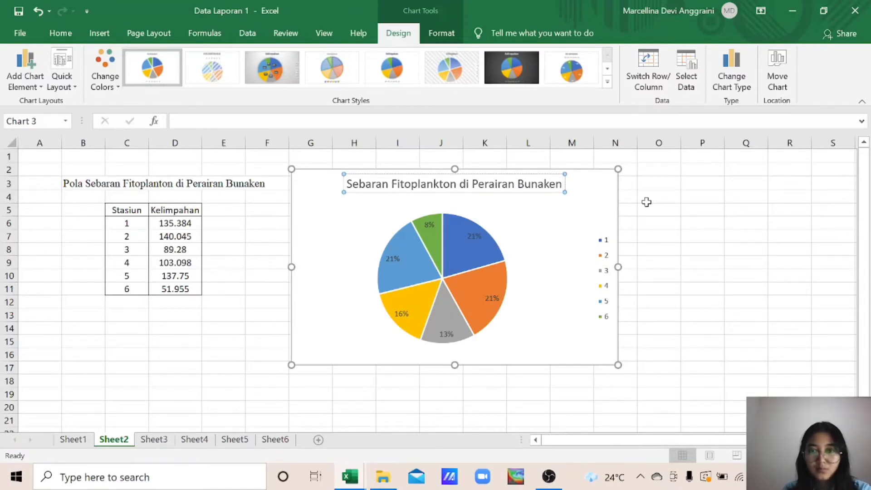
click(575, 267)
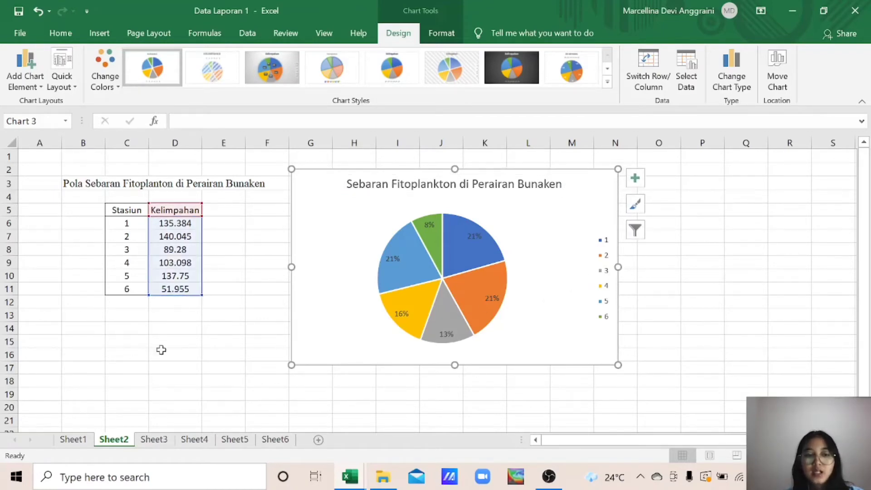
Replace the existing line chart on Sheet3 with a new 2-D line chart of the ukuran (cm) data in D4:D9.
click(154, 439)
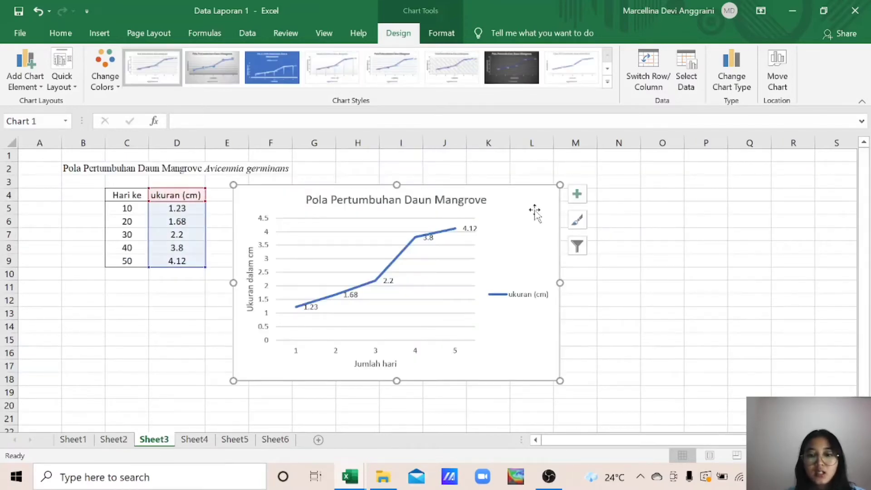
key(Delete)
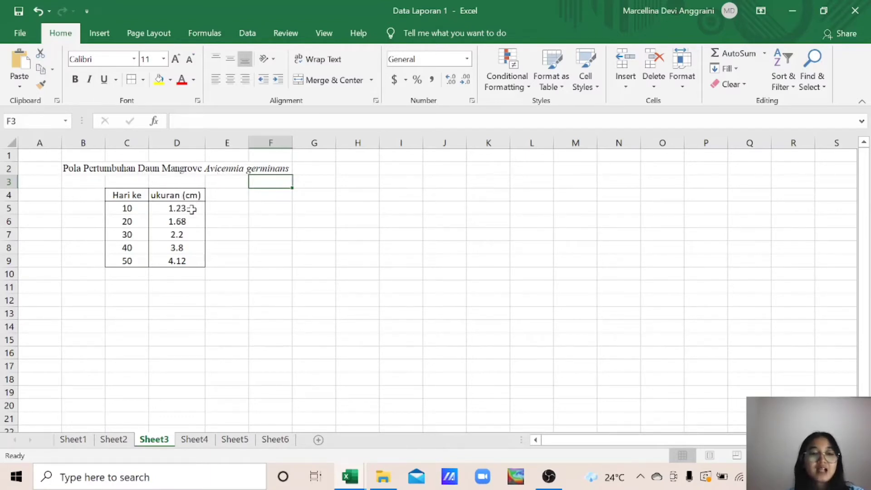
click(175, 194)
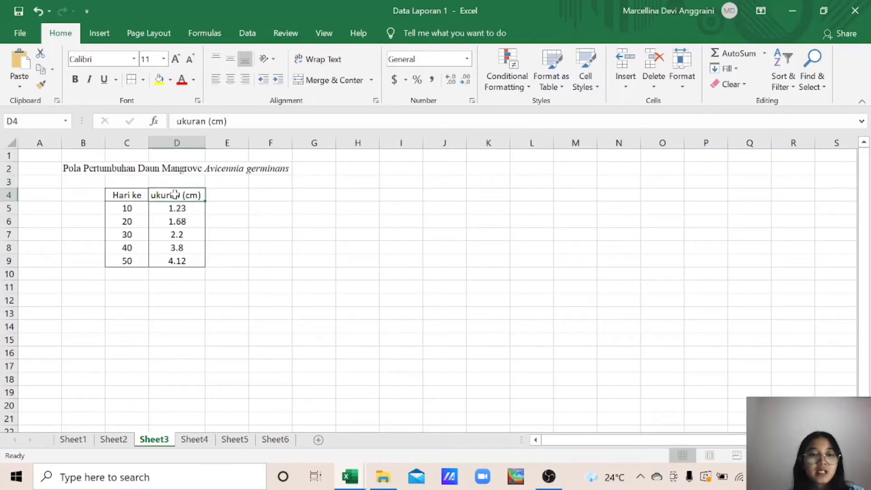
drag(175, 194, 178, 262)
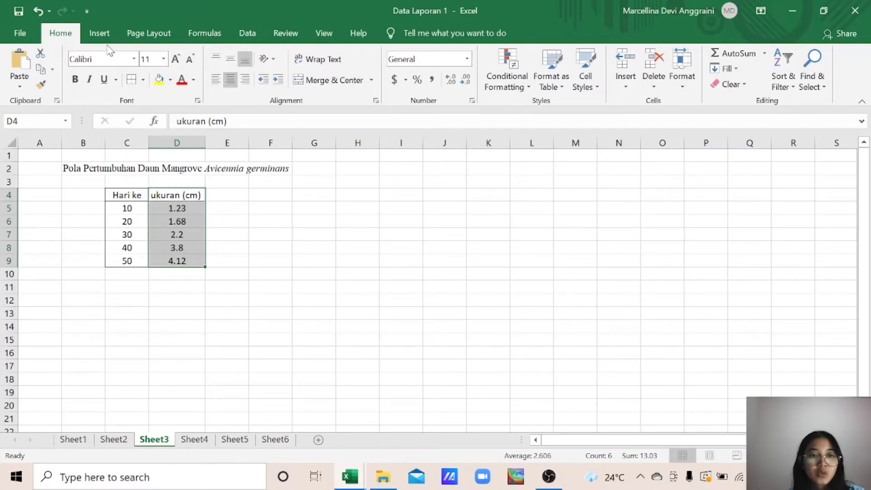
click(99, 33)
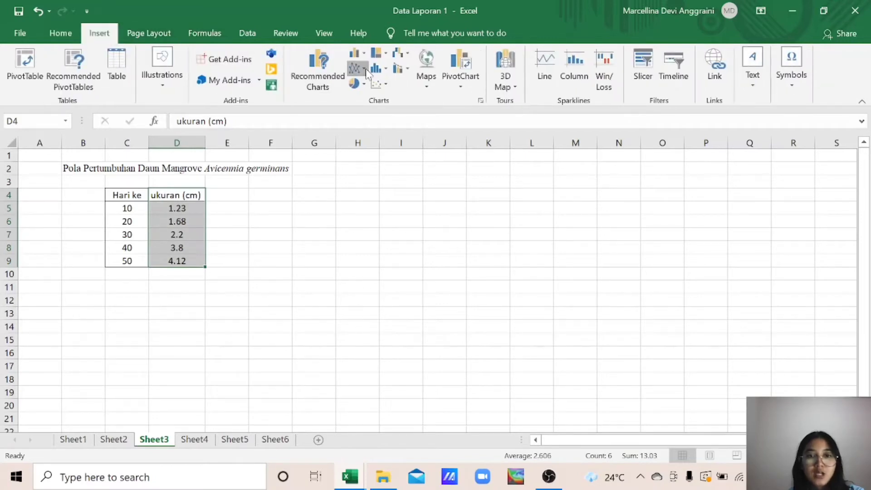
click(366, 69)
click(366, 69)
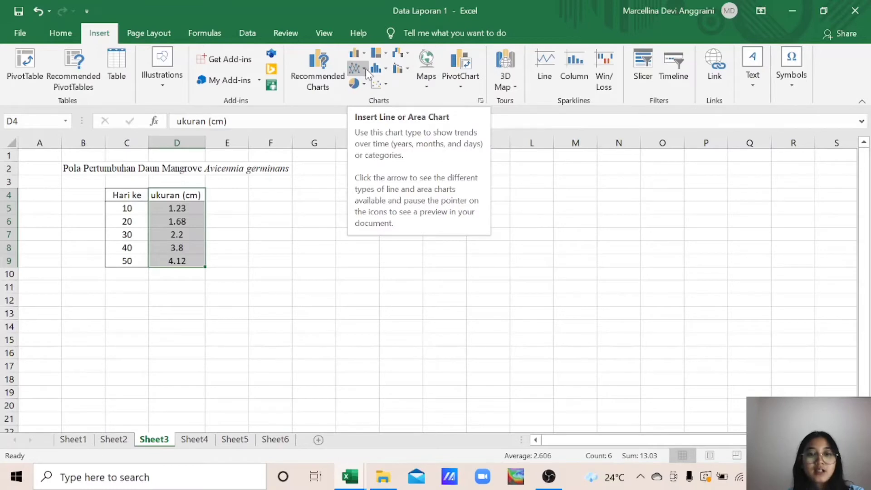
click(366, 69)
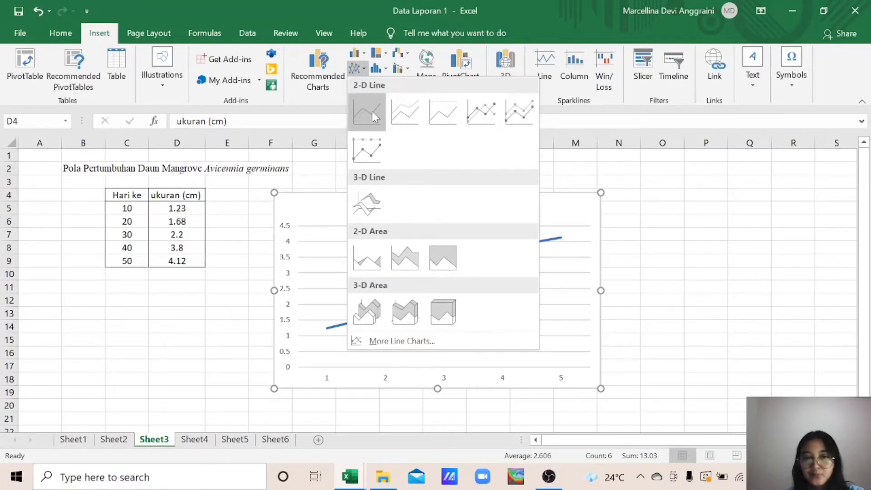
click(409, 110)
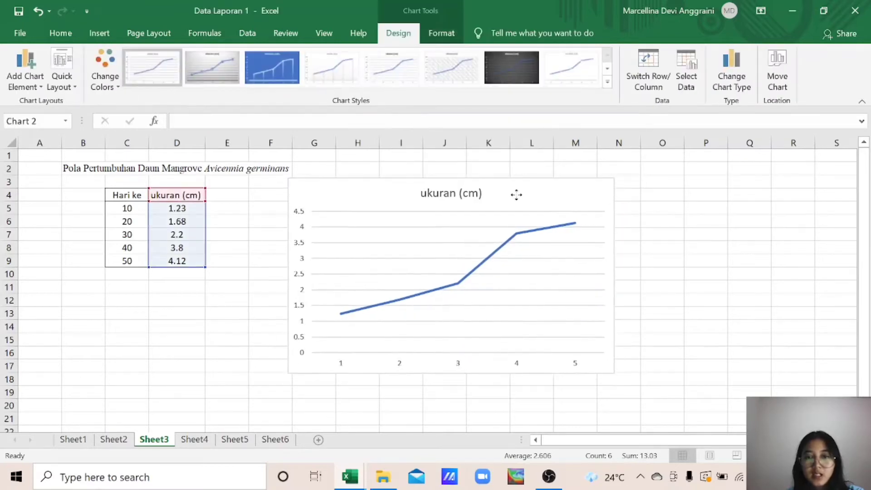
Apply the quick layout with horizontal gridlines and a side legend but no titles, and move the line chart slightly down toward the table.
click(76, 89)
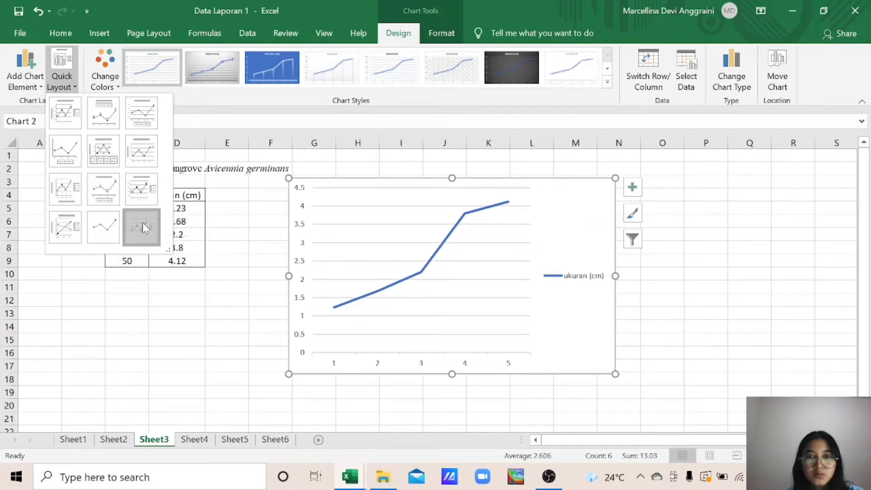
click(142, 227)
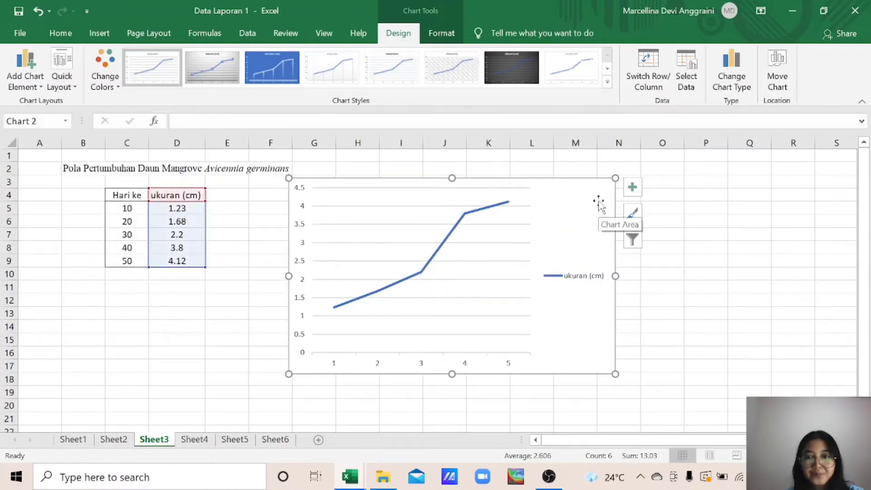
drag(599, 191, 578, 216)
click(75, 88)
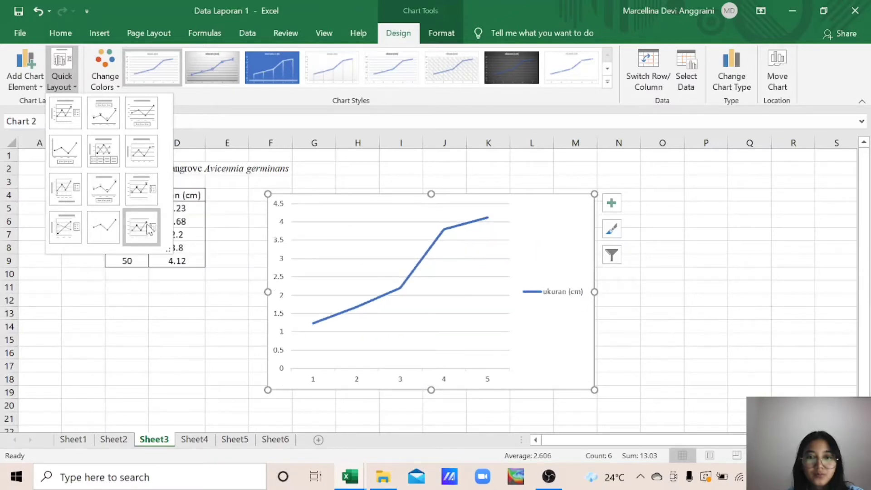
key(Escape)
Add axis titles and a chart title to the Sheet3 line chart.
click(612, 204)
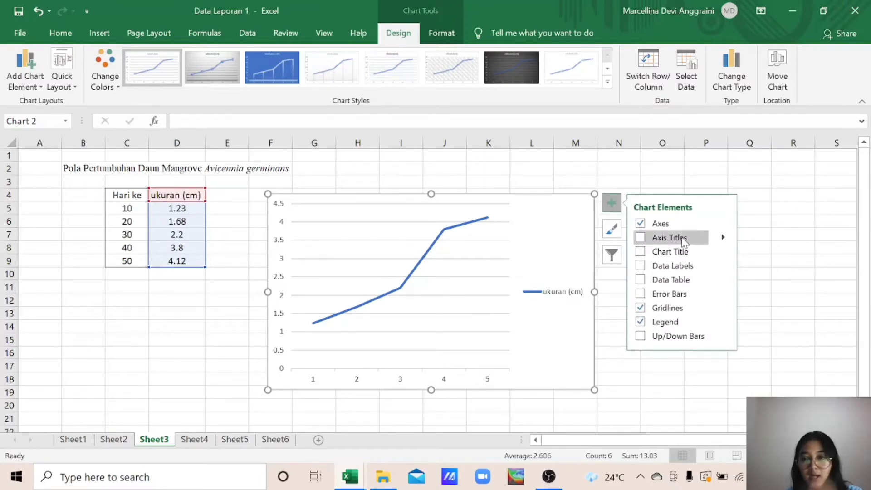
click(640, 238)
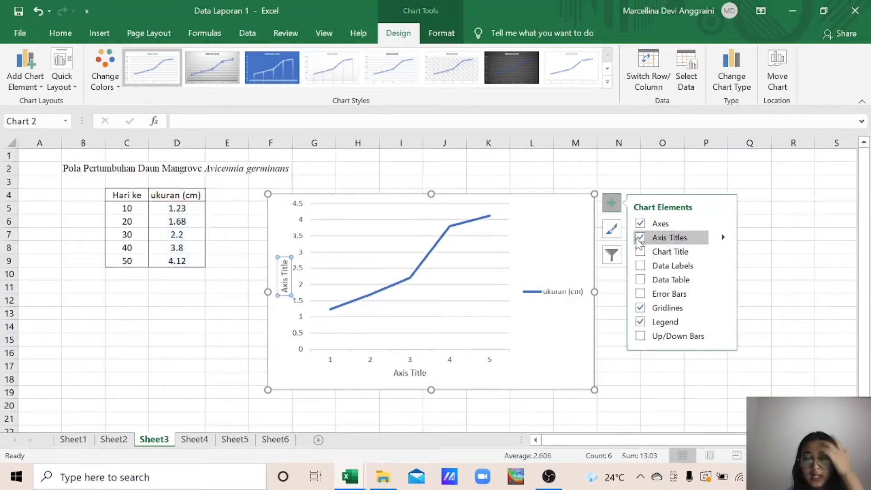
click(641, 252)
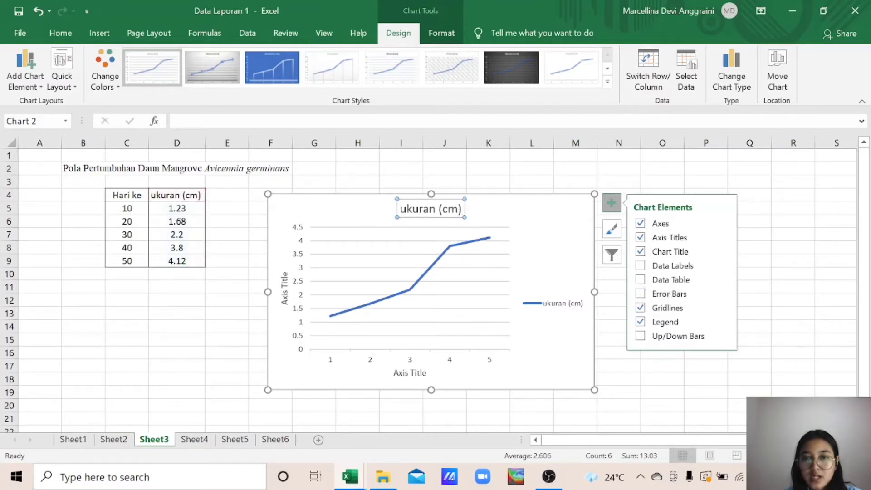
Replace the line chart's title with "Pertumbuhan Daun Mangrove".
double_click(445, 209)
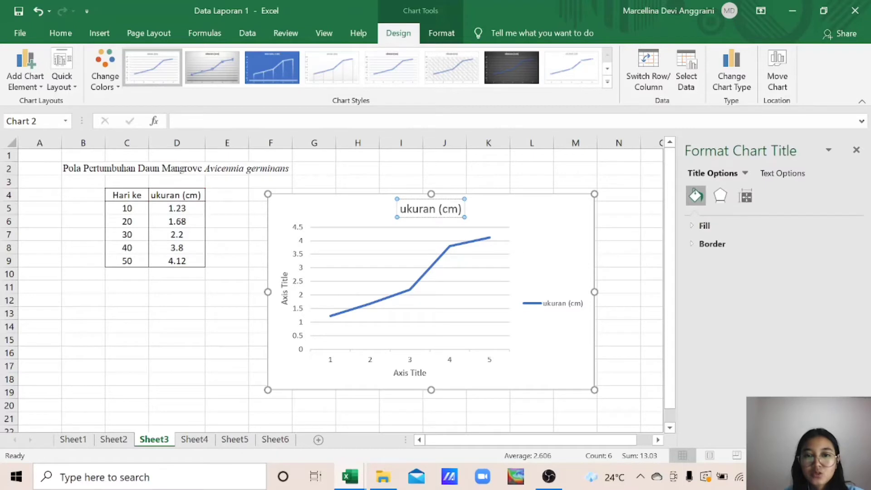
key(ctrl+a)
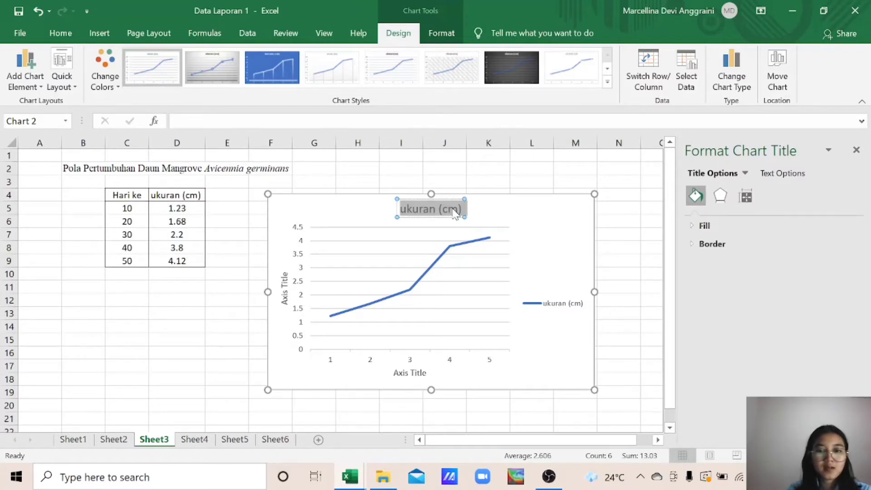
key(BackSpace)
text(P)
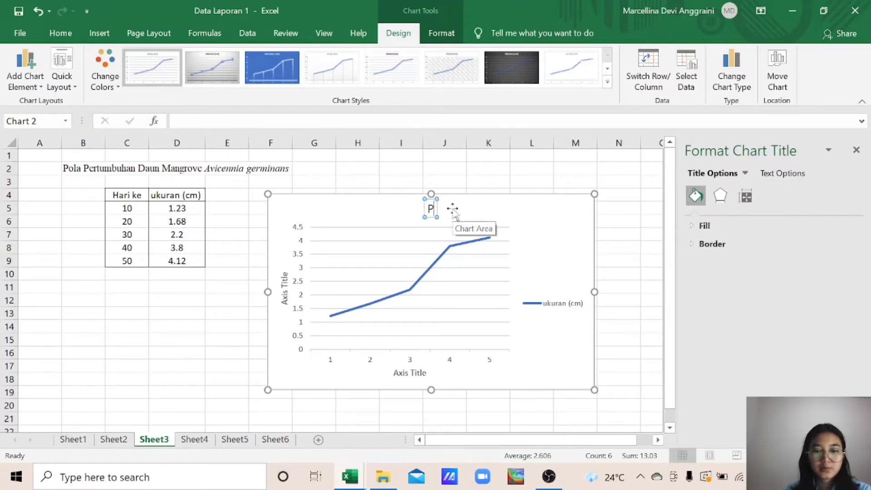
text(ertumbuh)
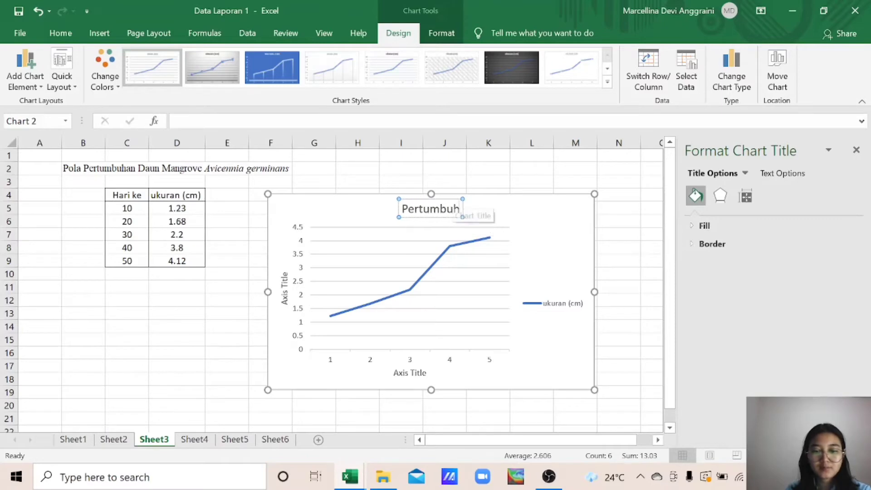
text(an Daun)
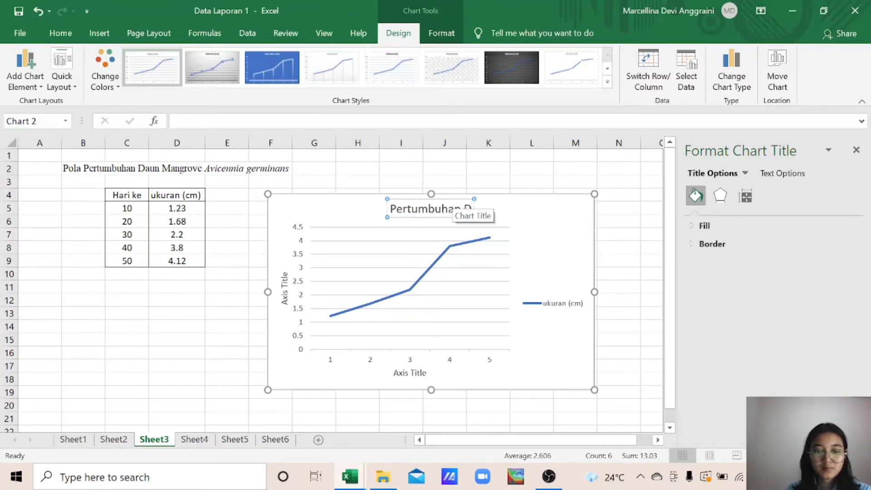
text( Mangrove)
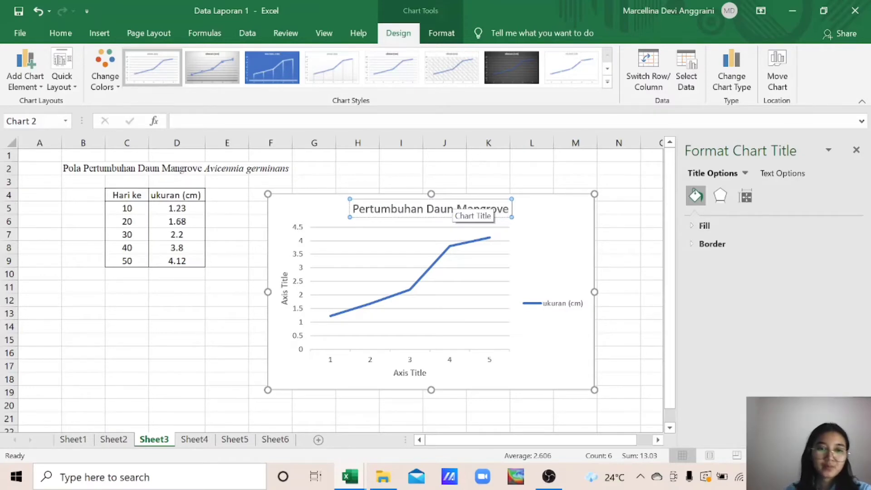
click(273, 169)
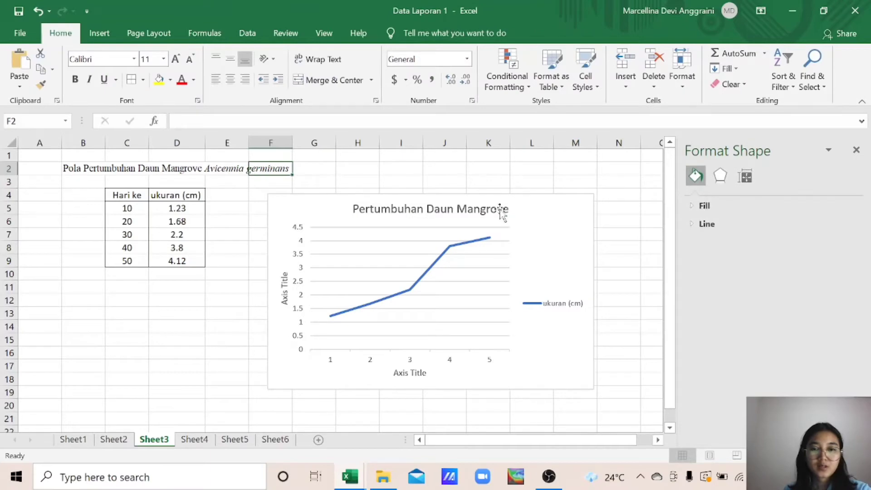
Set the line chart's horizontal axis title to "Waktu".
click(408, 371)
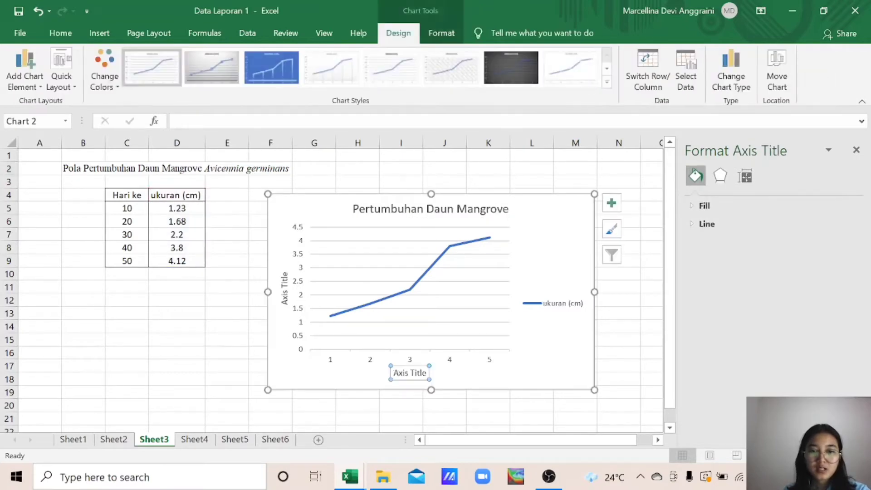
triple_click(410, 372)
key(BackSpace)
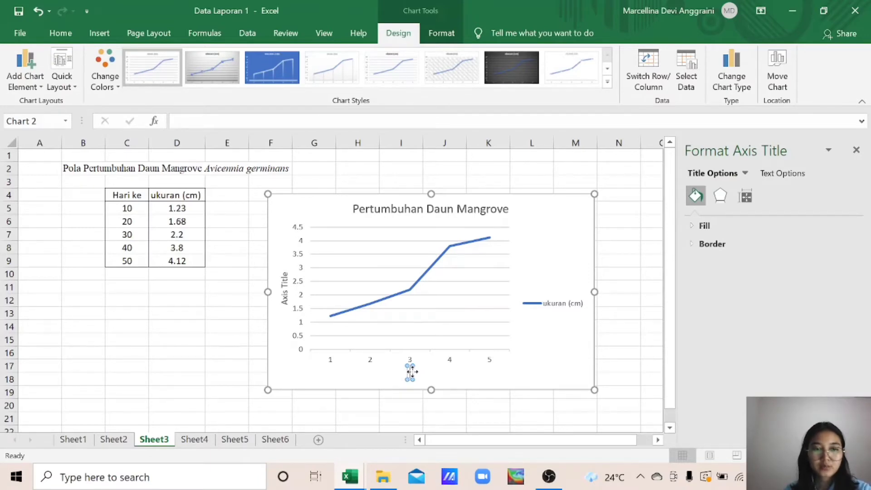
text(Waktu)
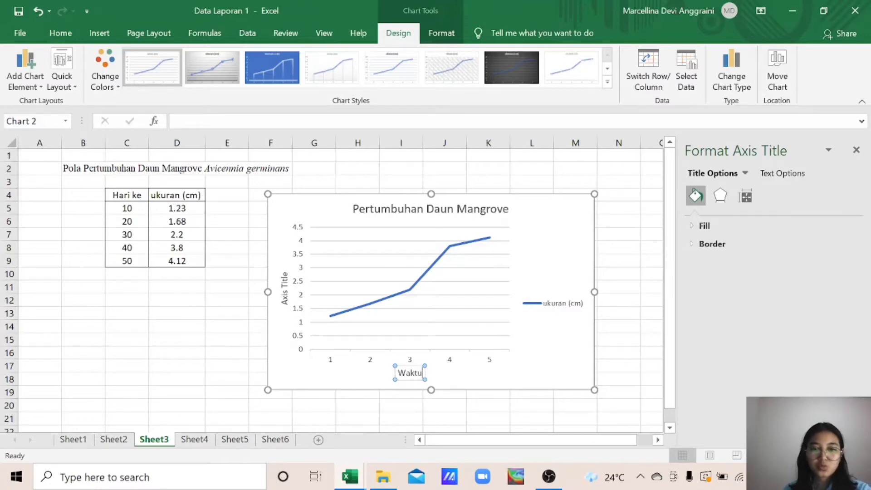
Set the line chart's vertical axis title to "Ukuran dalam cm" and nudge the chart slightly up and closer to the table.
click(284, 294)
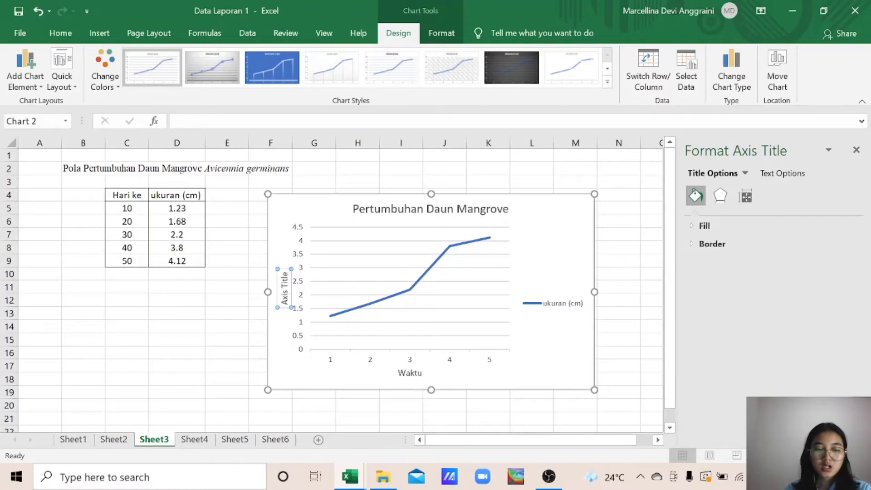
triple_click(287, 300)
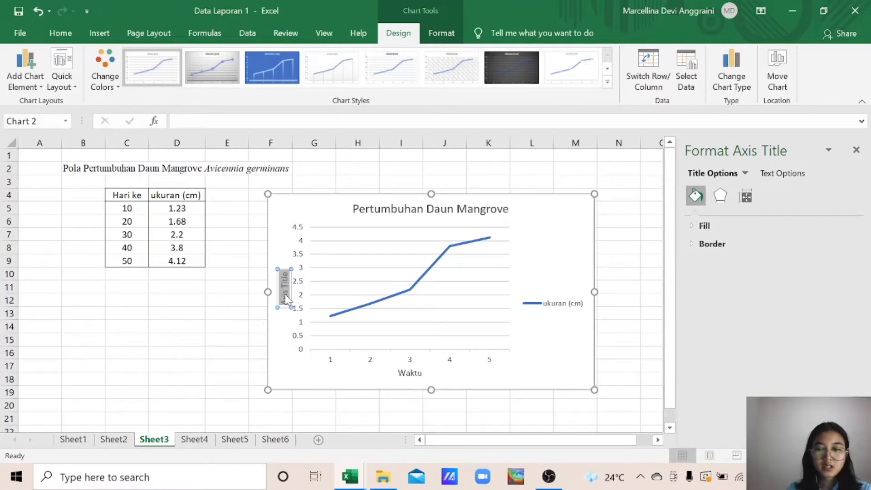
key(BackSpace)
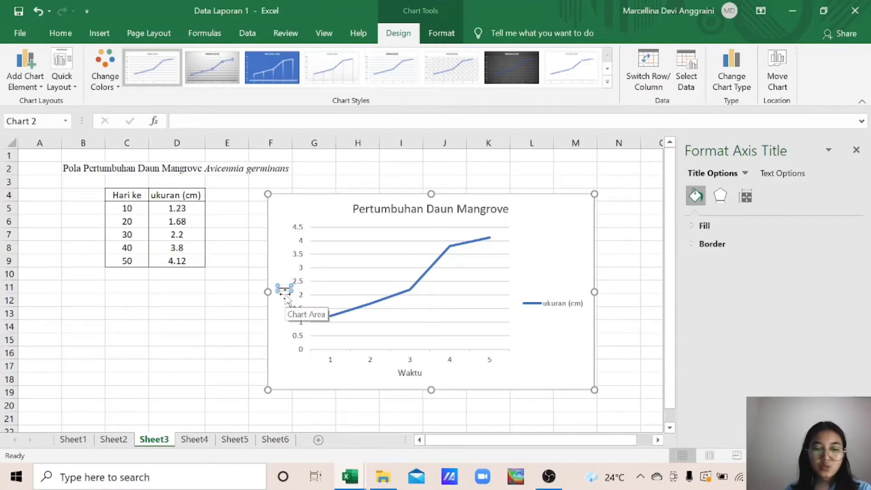
text(ukuran d)
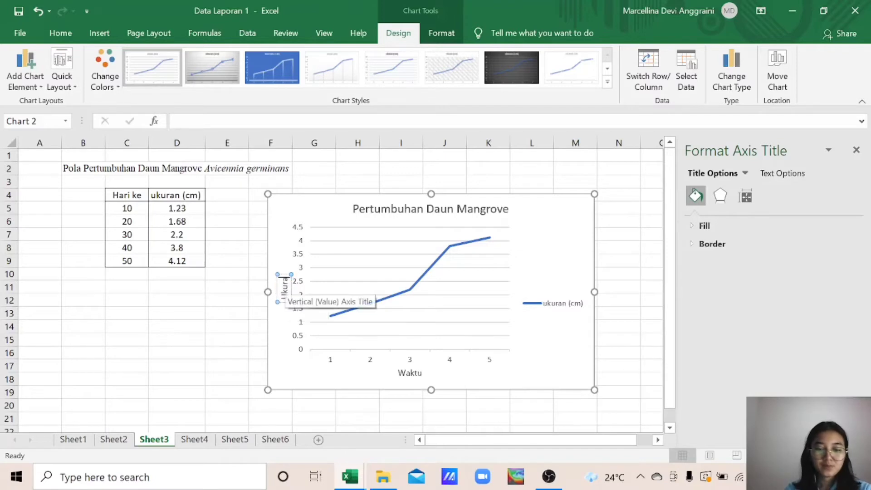
text(alam)
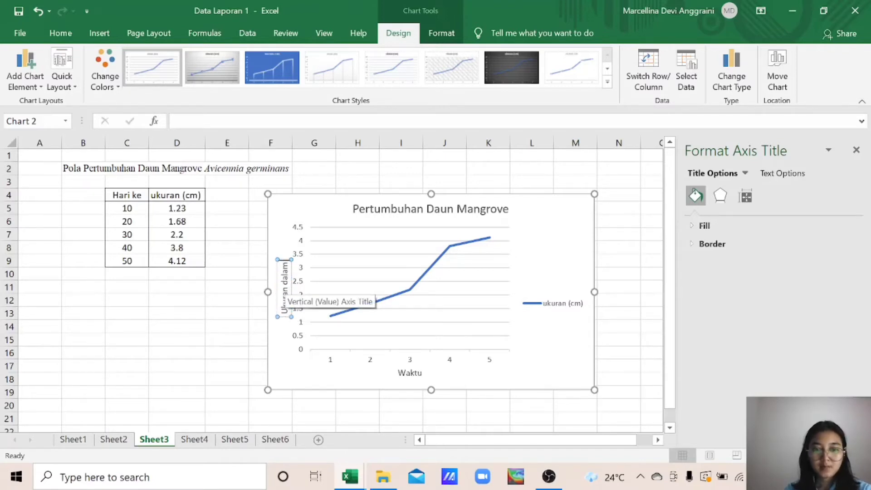
text( cm)
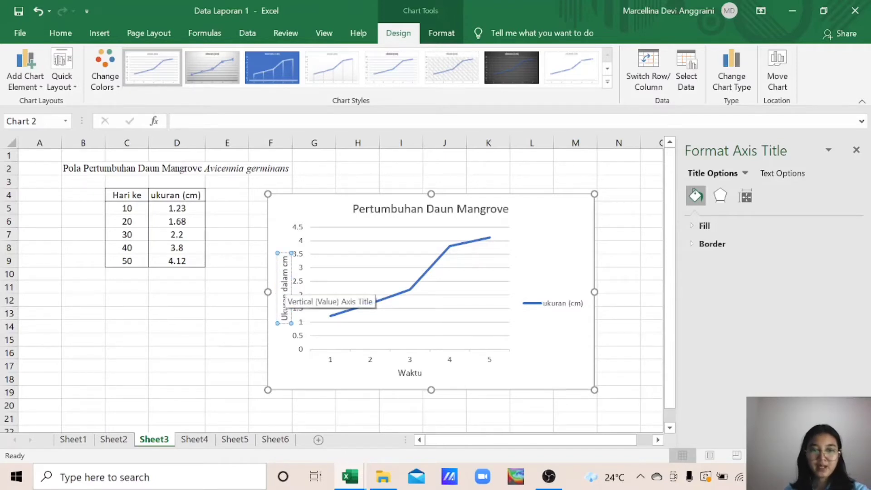
drag(535, 219, 529, 216)
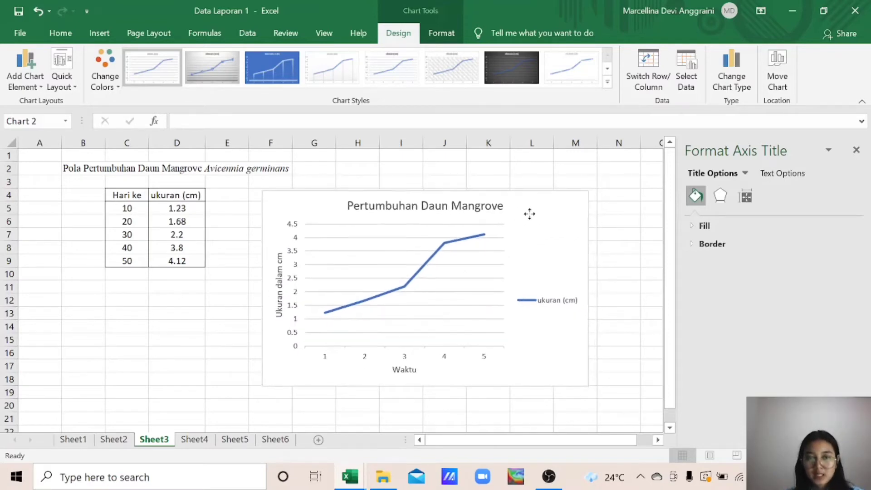
click(529, 213)
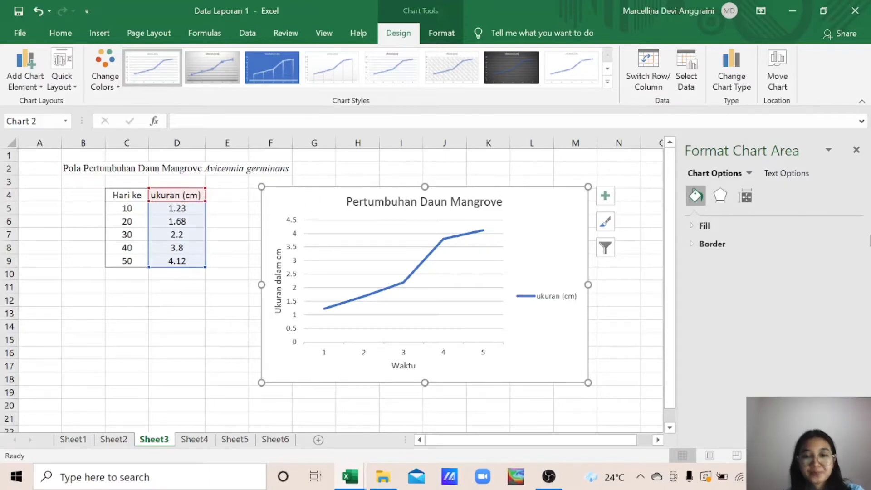
Insert a markers-only scatter chart from D4:E14 on Sheet4 and place it beside the data table.
key(ctrl+Page_Down)
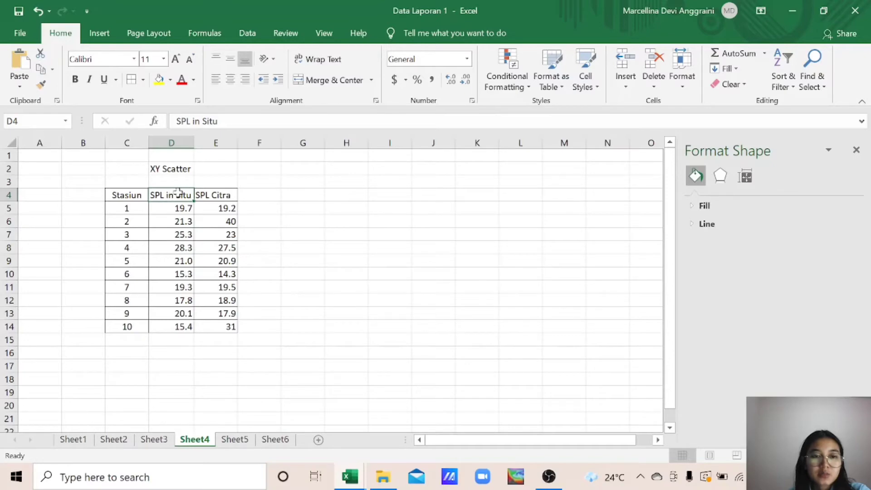
drag(175, 194, 200, 326)
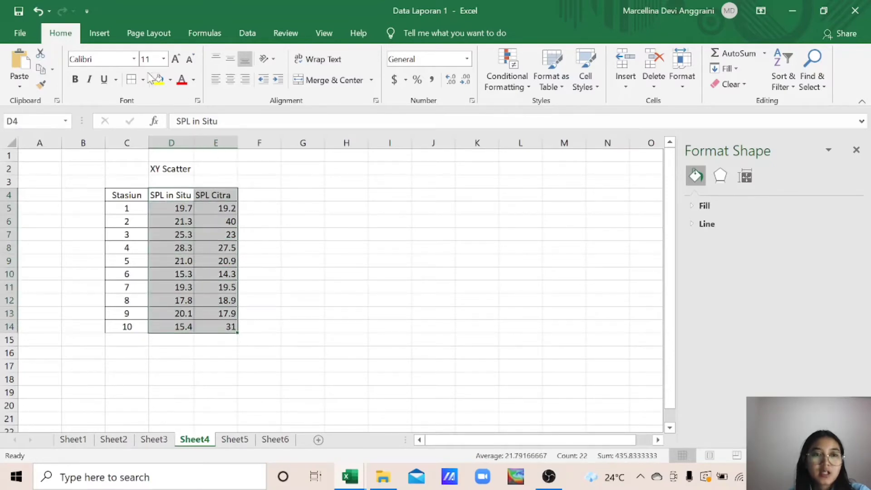
click(99, 33)
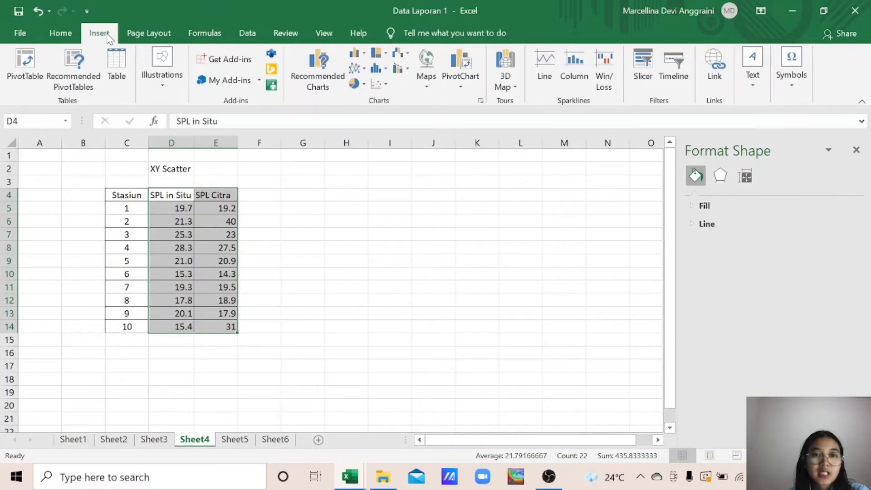
click(380, 86)
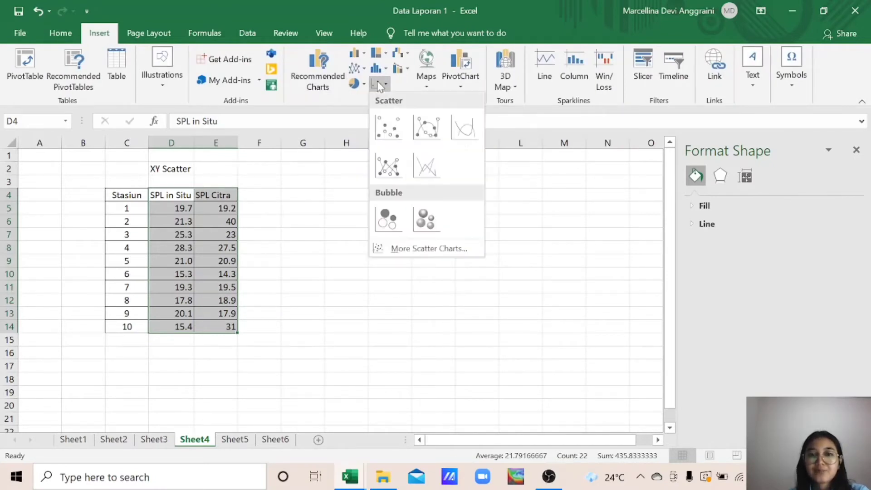
click(389, 121)
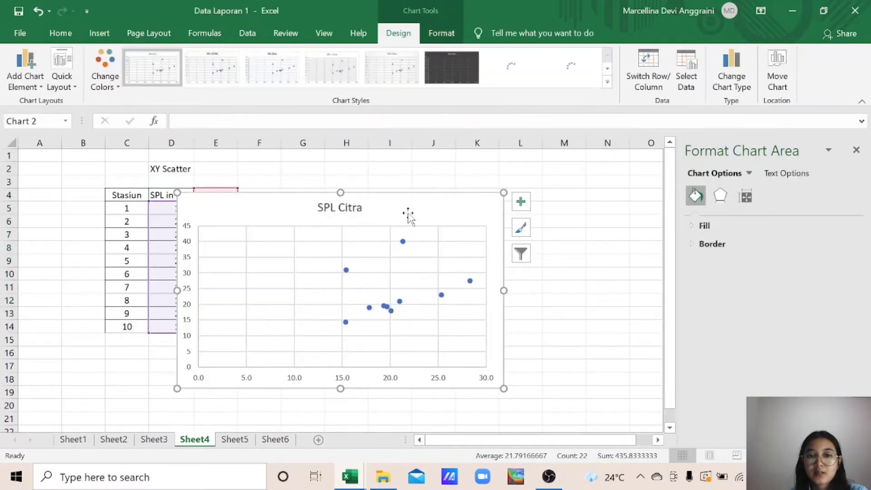
drag(416, 211, 488, 190)
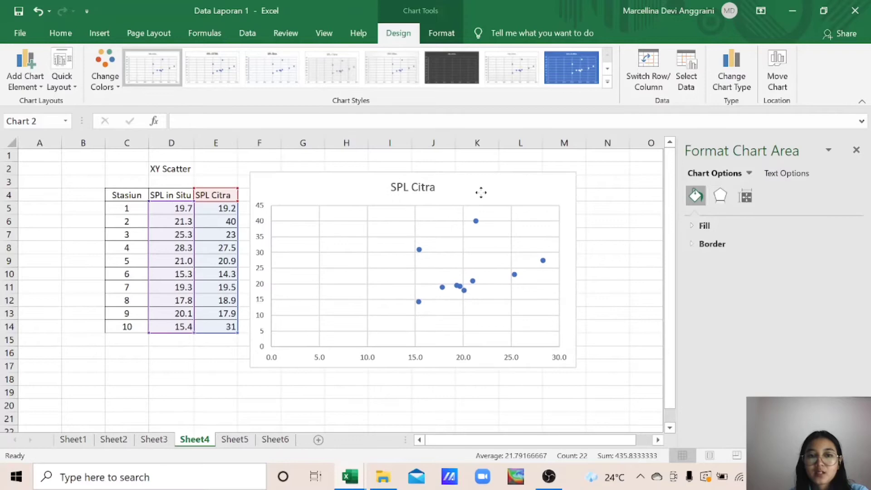
Apply the quick layout with axis titles, legend, linear trendline, equation and R² to the scatter chart, and nudge the chart slightly.
click(61, 76)
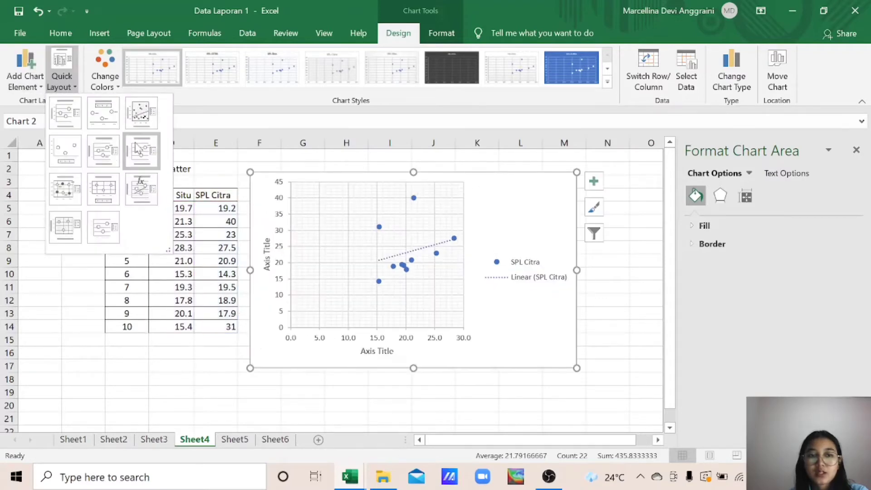
click(141, 196)
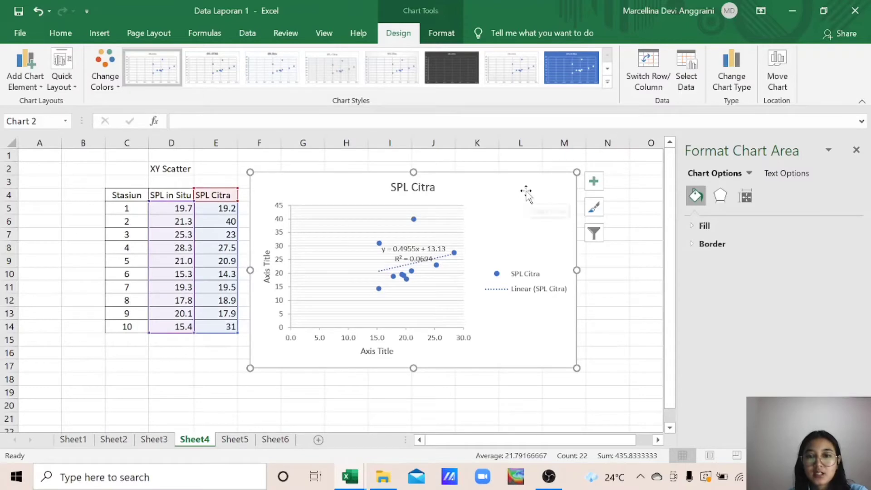
drag(526, 191, 550, 185)
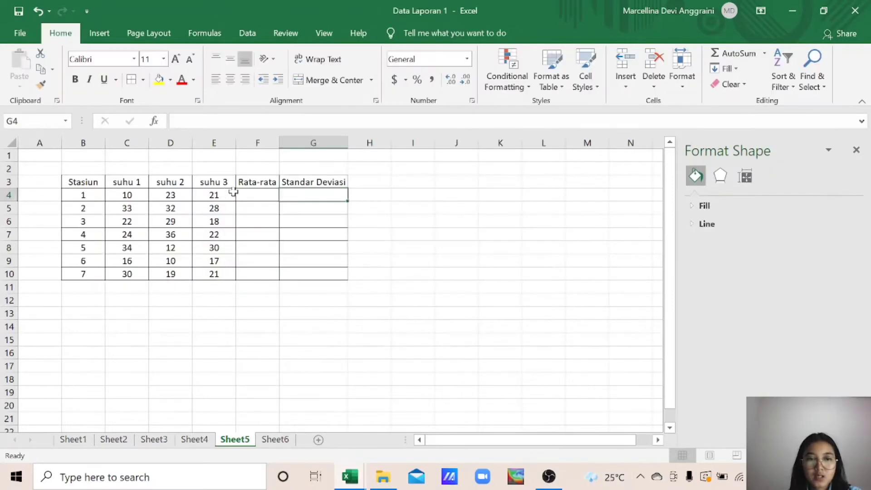
On Sheet5, enter =AVERAGE(C4:E4) in F4 and fill the formula down the Rata-rata column to F10.
click(270, 193)
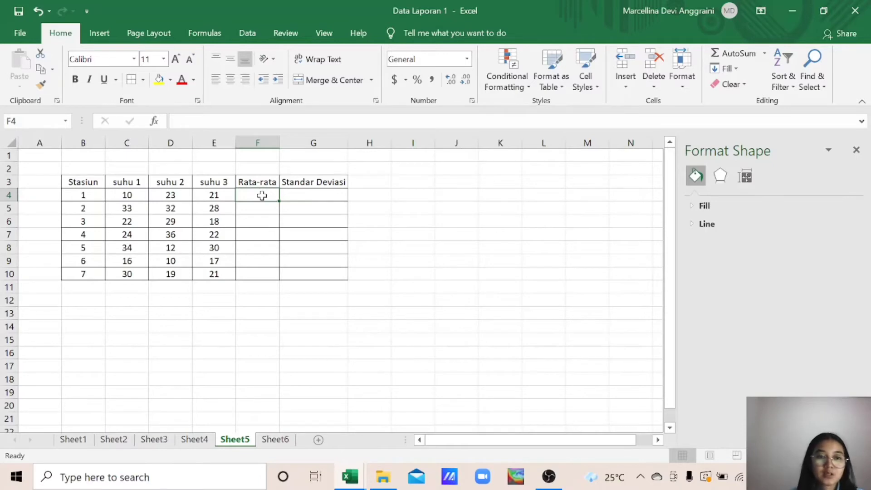
text(=)
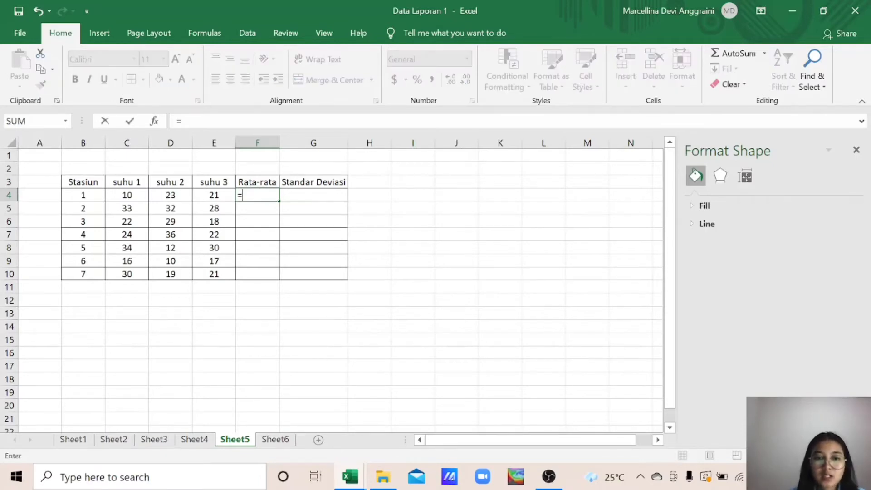
text(A)
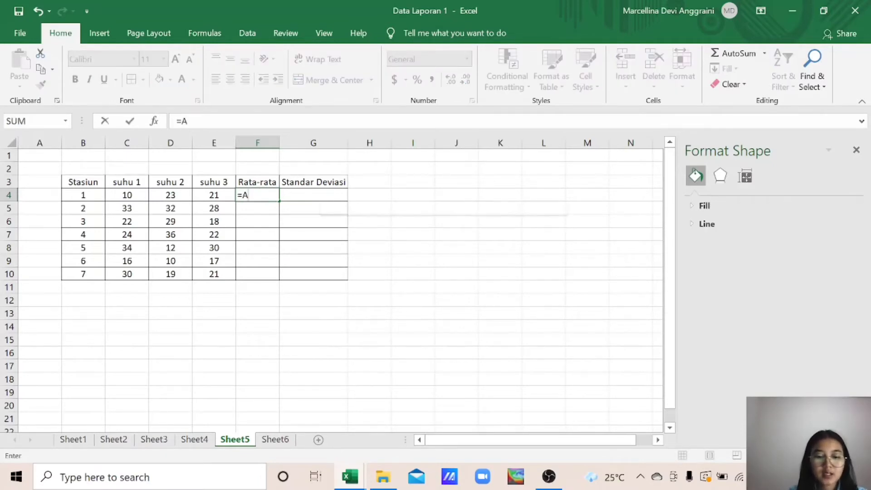
text(VERAGE)
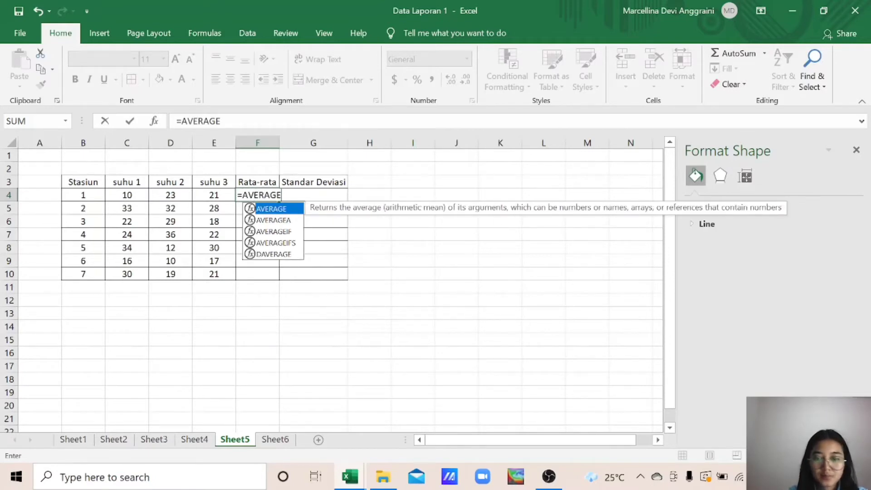
text(()
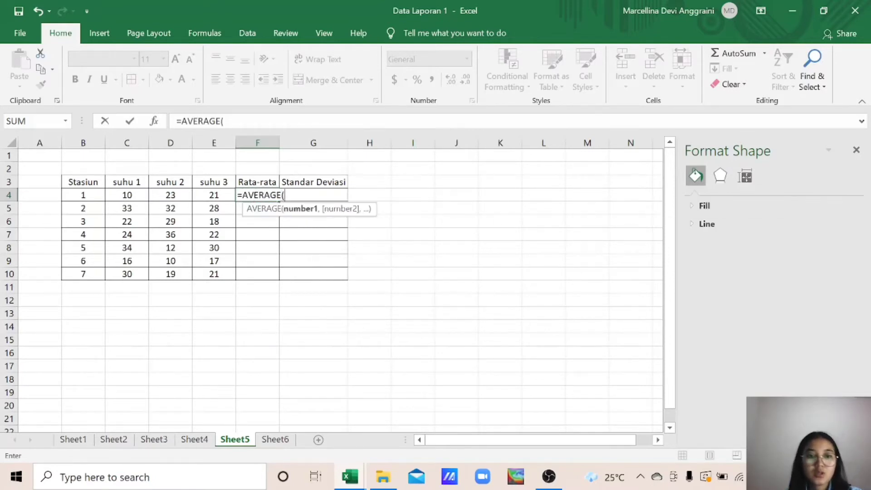
click(138, 193)
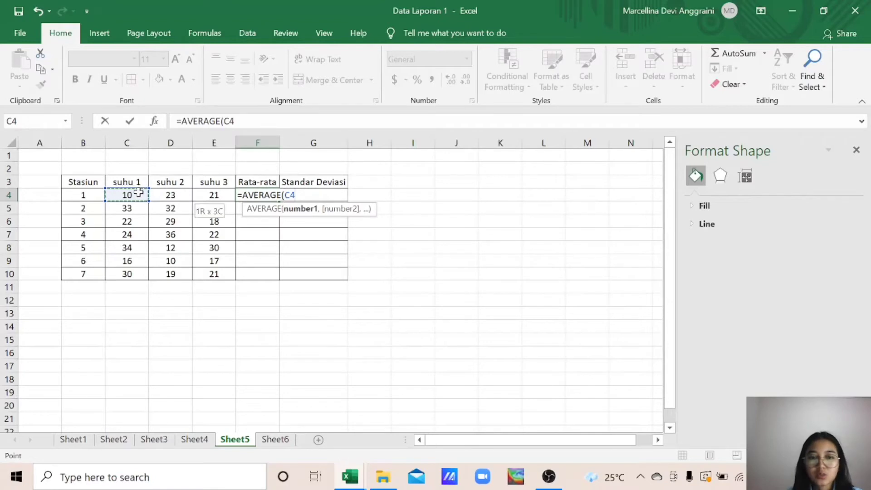
drag(138, 193, 214, 195)
key(Return)
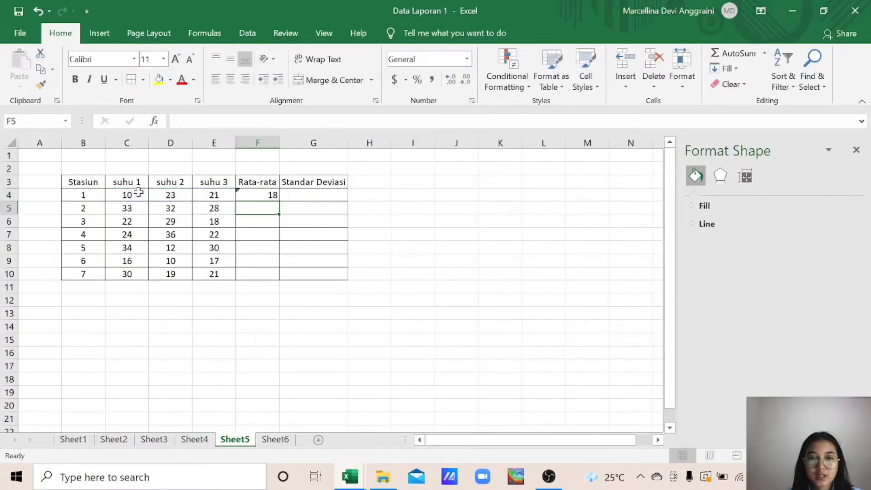
click(274, 195)
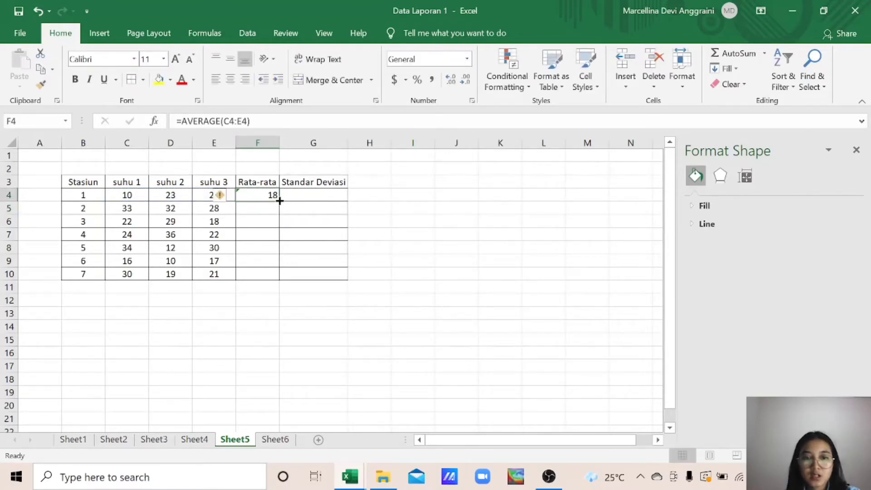
drag(280, 201, 279, 279)
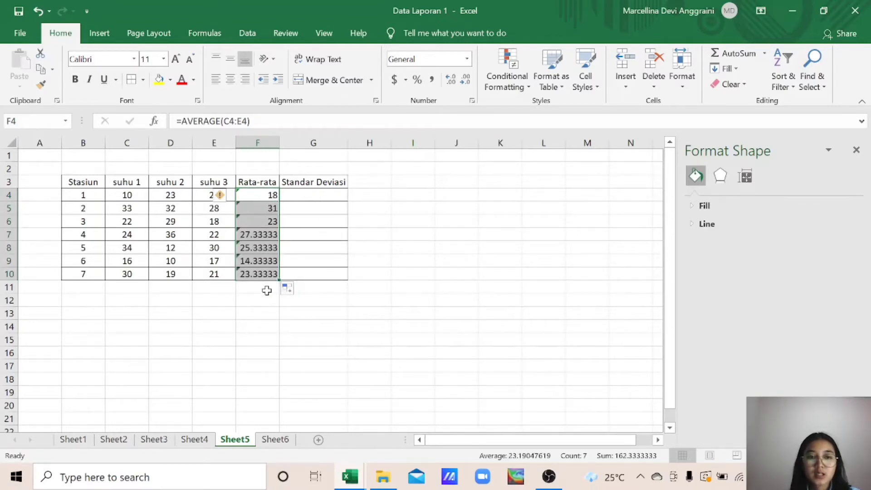
Calculate station 1's standard deviation in G4 with =STDEV(C4:E4).
click(304, 196)
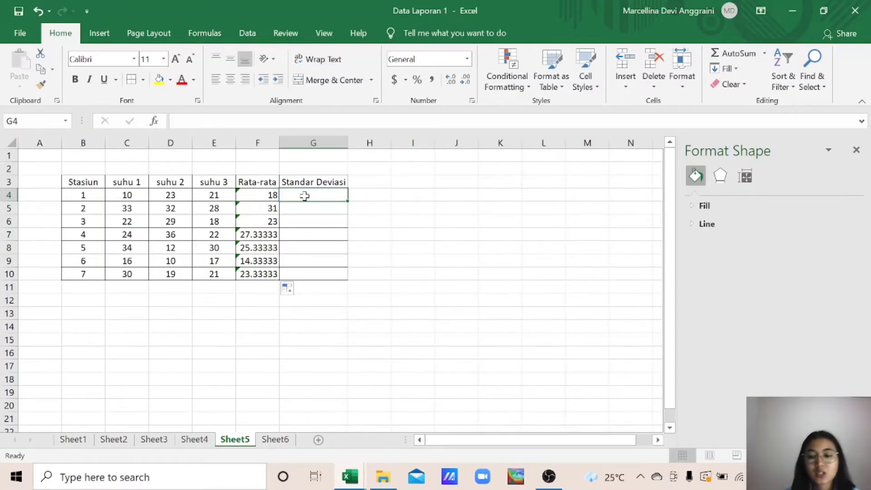
text(=ST)
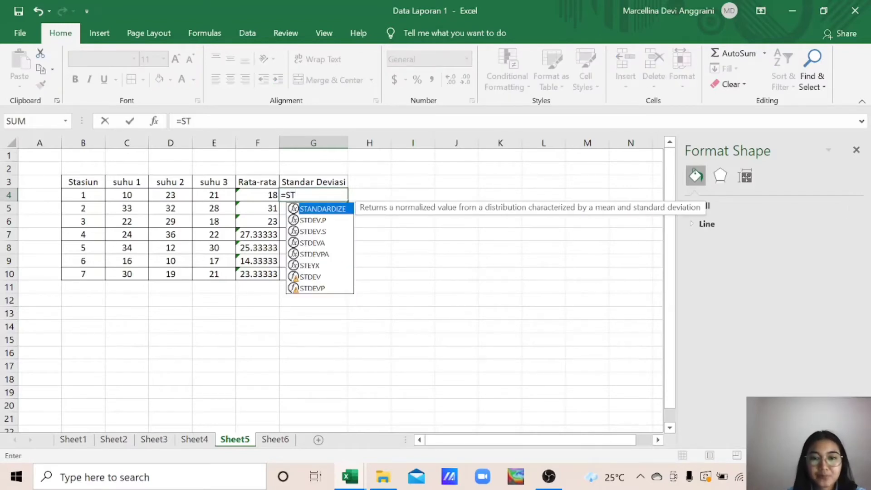
text(DEV)
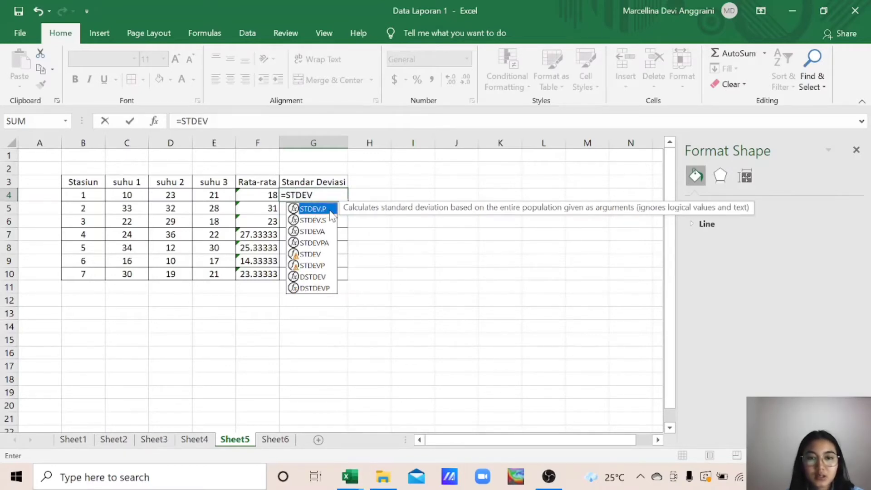
text(()
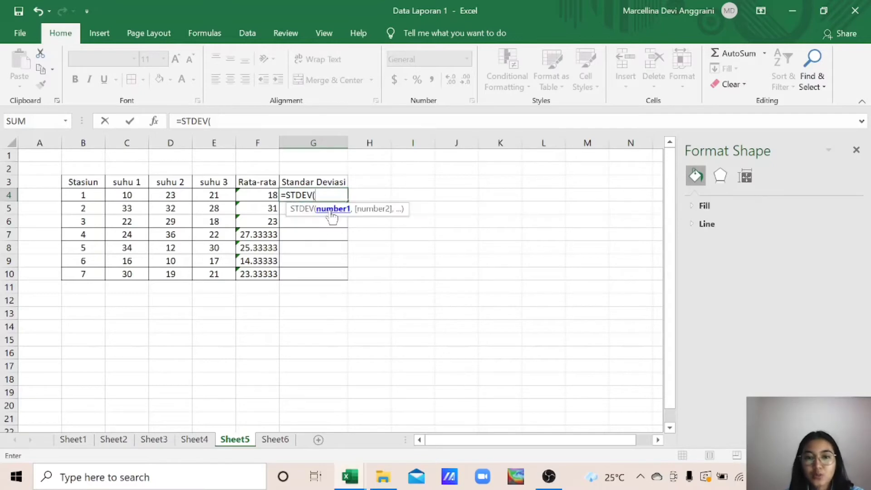
click(130, 208)
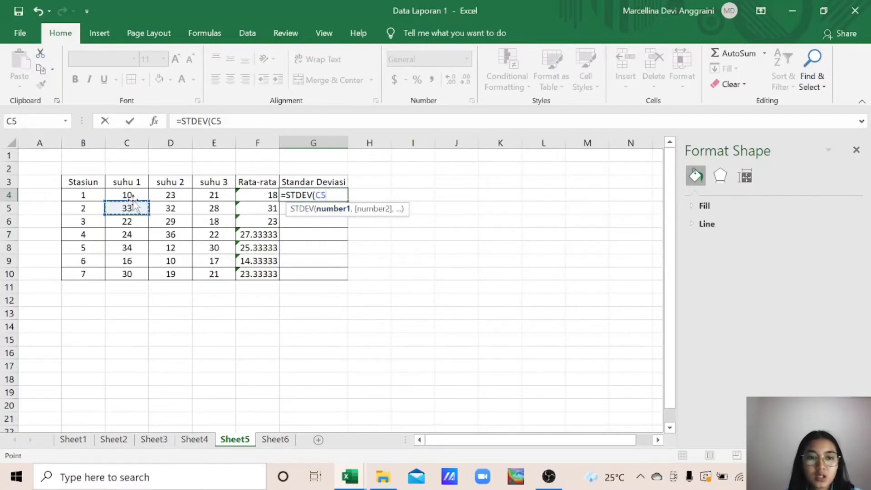
click(131, 198)
key(shift+Right)
key(shift+Right)
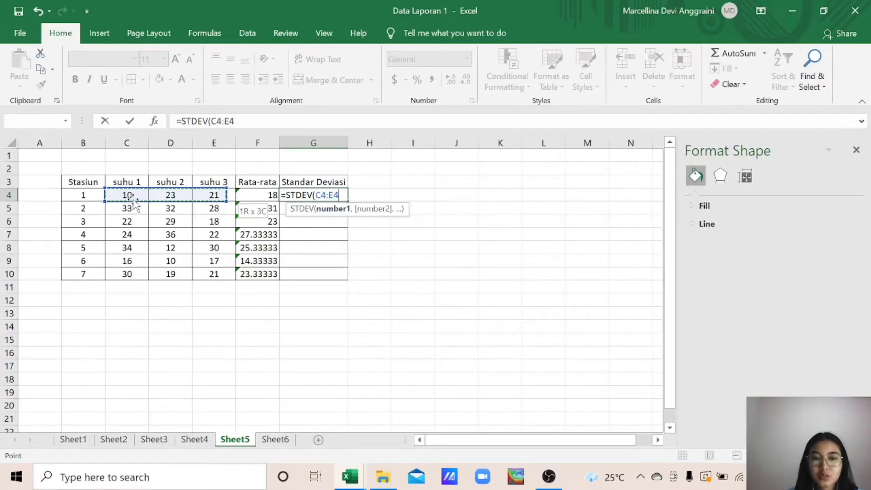
key(Return)
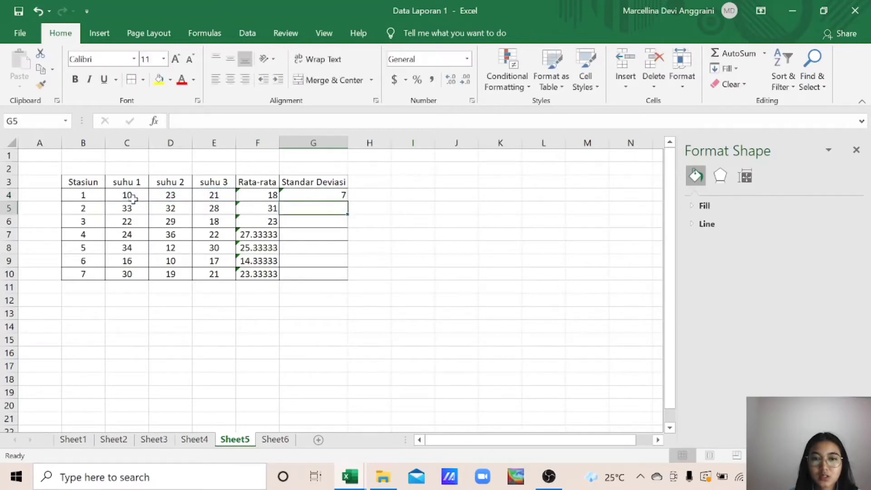
Fill the standard deviation formula from G4 down to G10 for the remaining stations.
click(317, 195)
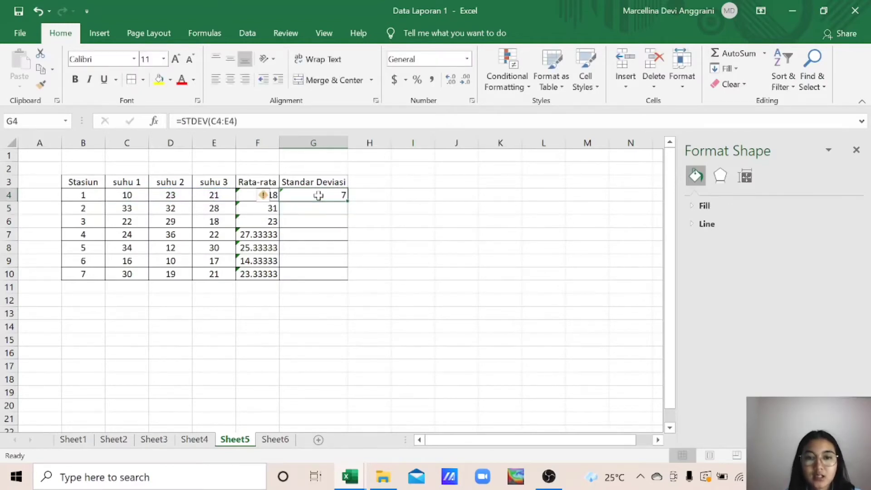
drag(347, 201, 347, 282)
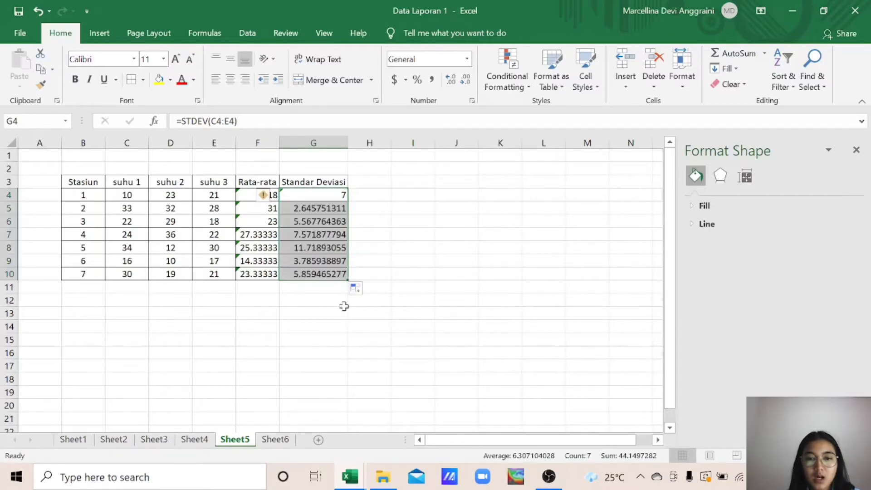
click(341, 289)
click(332, 198)
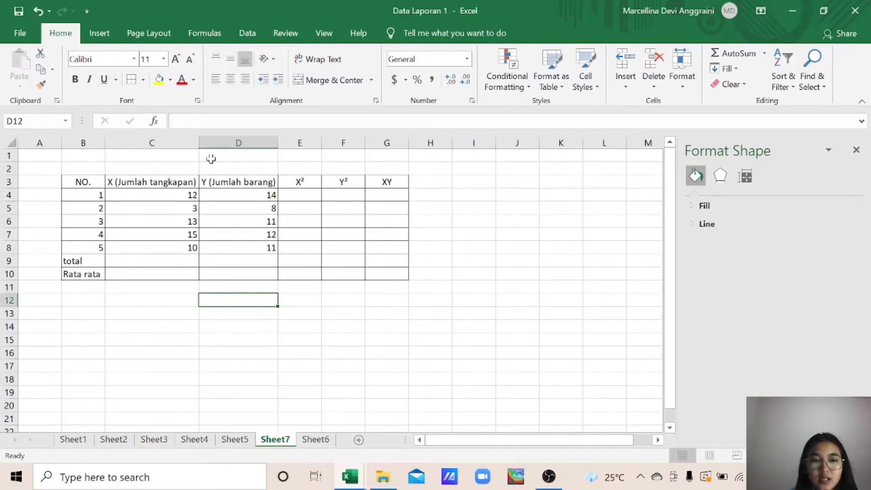
On Sheet7, calculate the first row's X² value in E4 with =(C4^2).
click(289, 195)
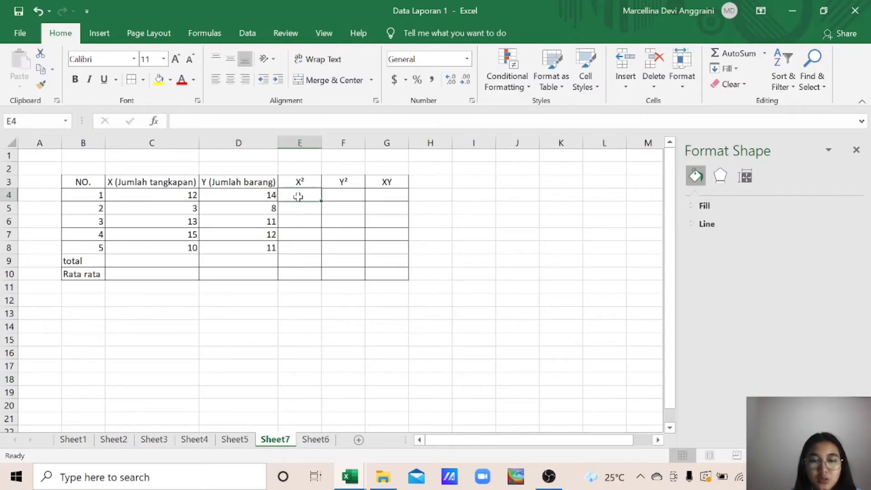
text(=)
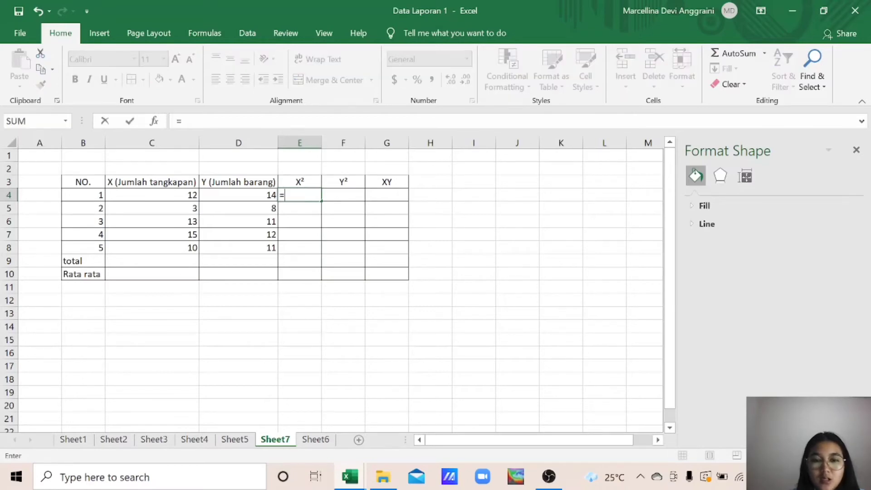
text(()
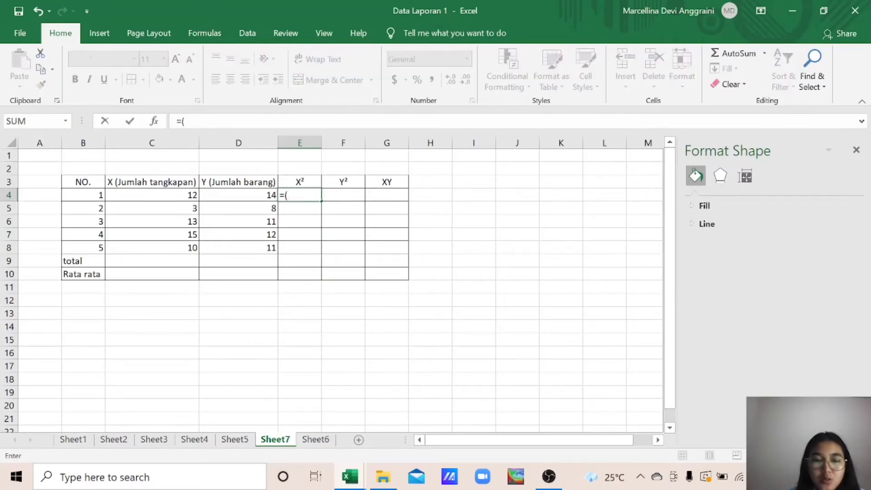
click(190, 194)
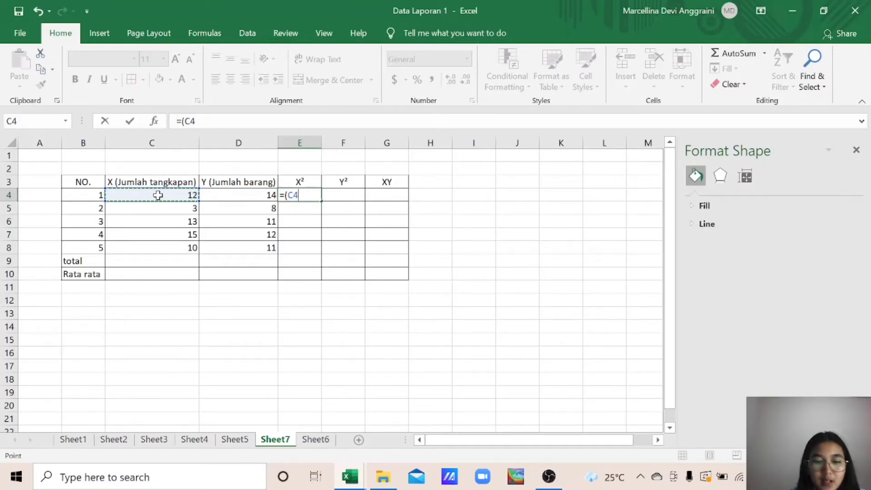
text(^)
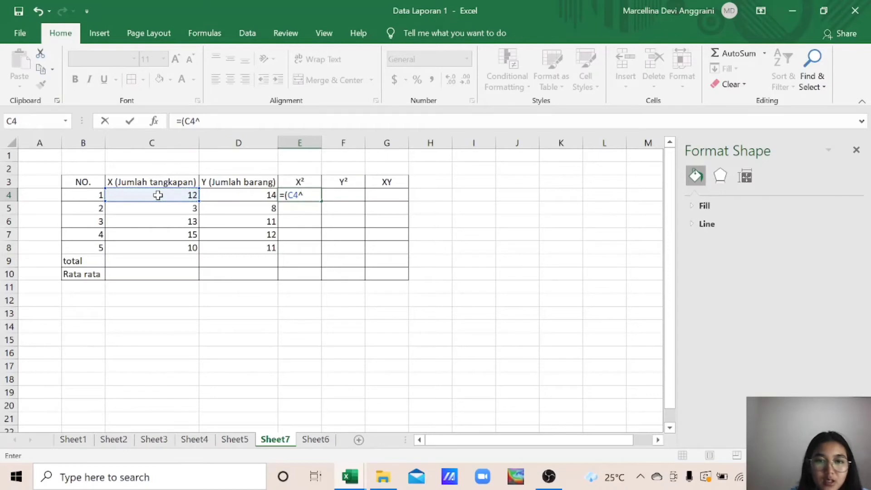
text(2)
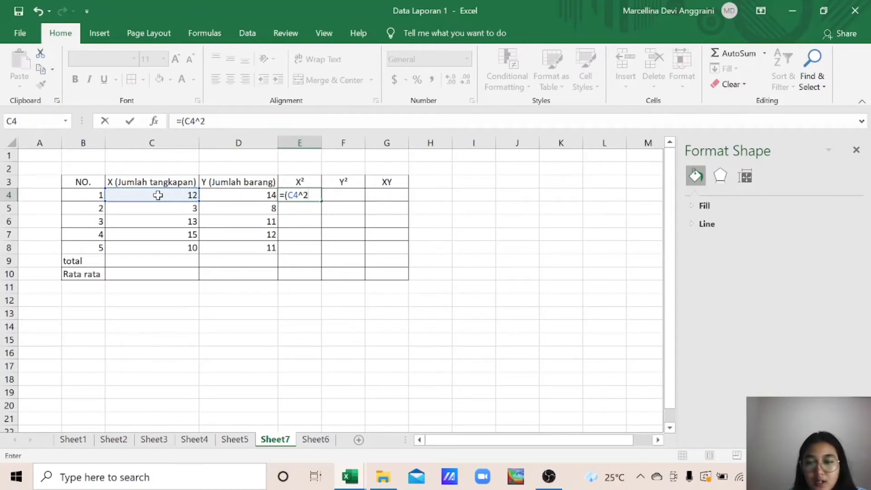
text())
key(Return)
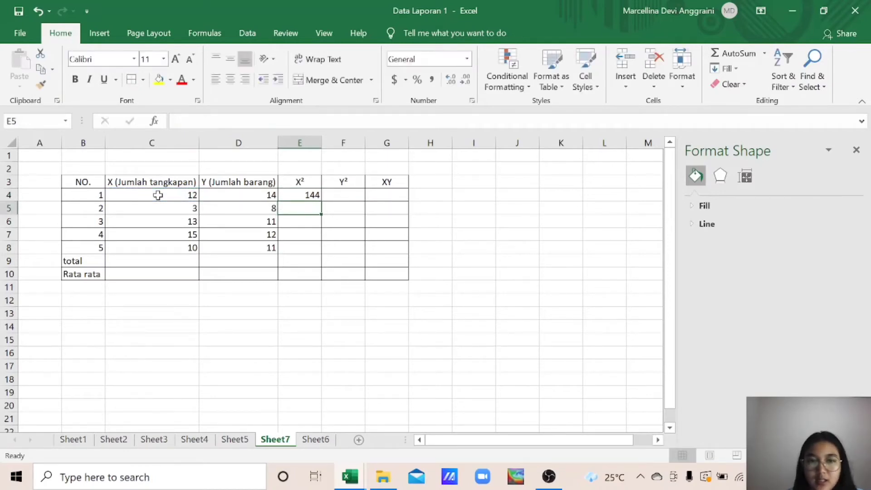
Fill the X² formula from E4 down to E8 for the remaining numbered rows.
click(292, 195)
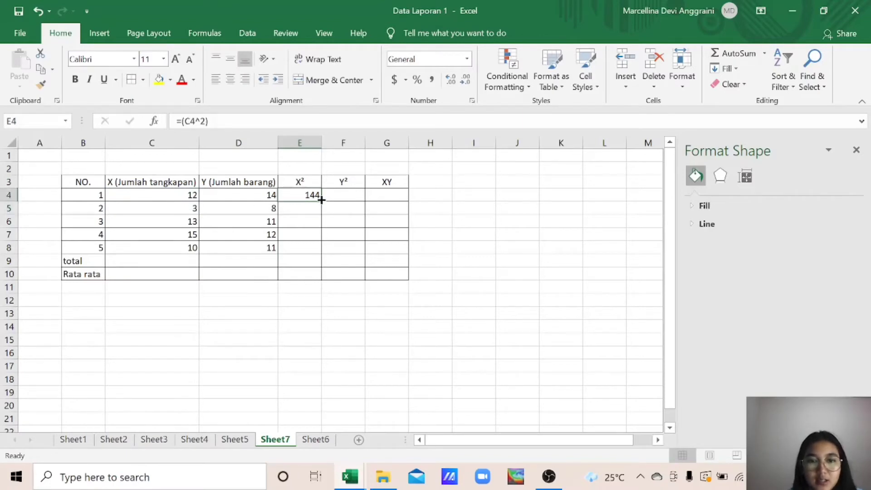
drag(321, 200, 317, 252)
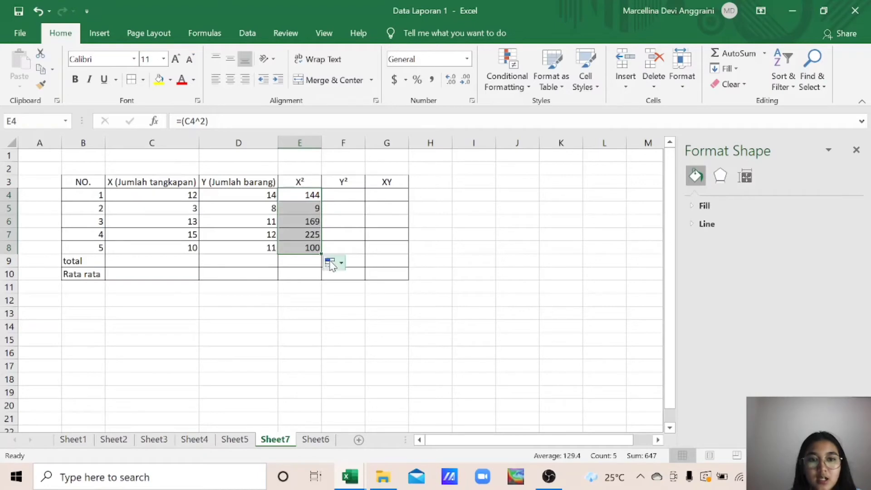
Enter =(D4^2) in F4 and fill the formula down the Y² column to F8.
click(345, 197)
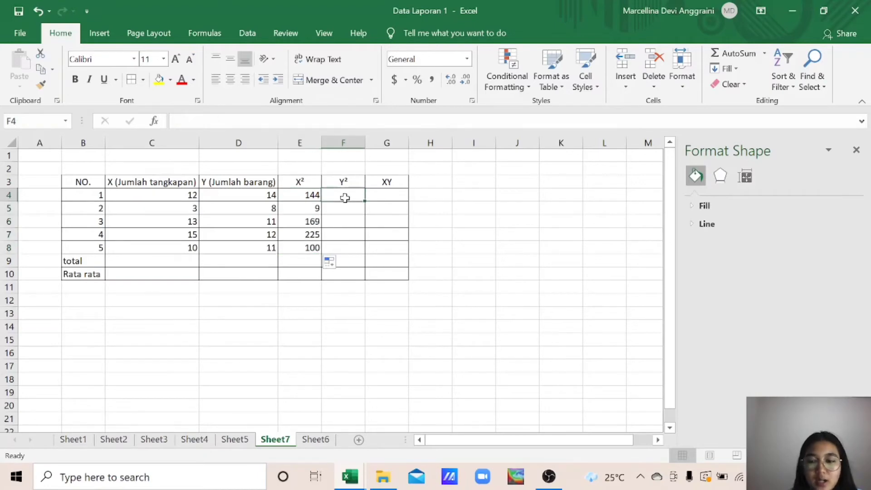
text(=)
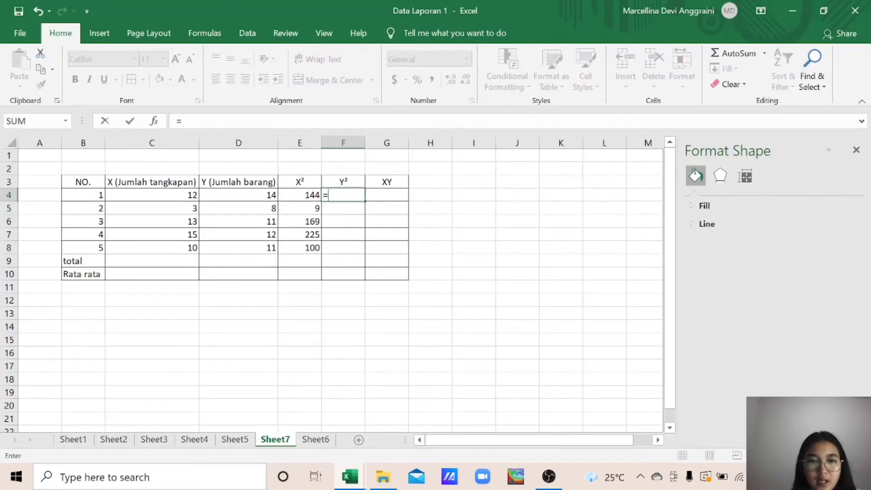
text(()
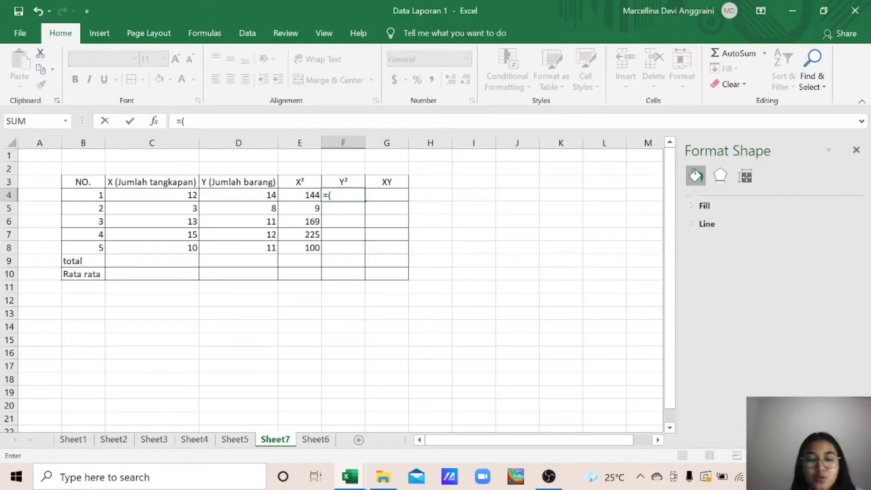
click(266, 200)
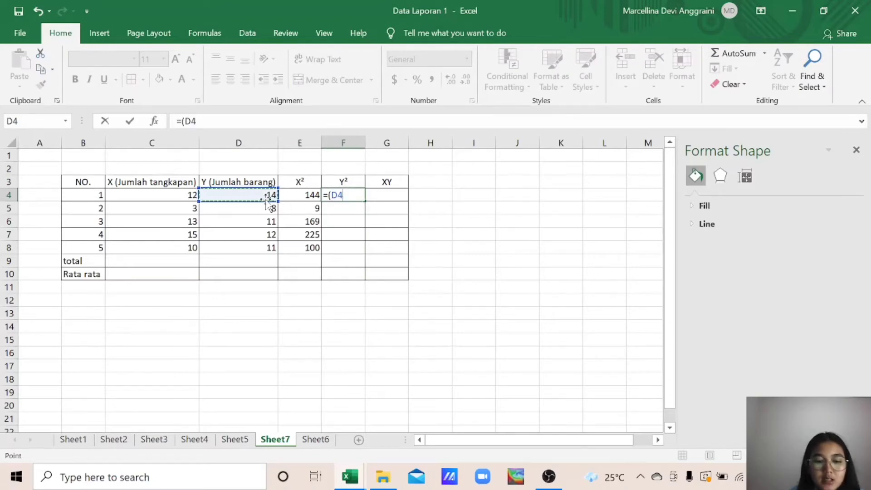
text(^)
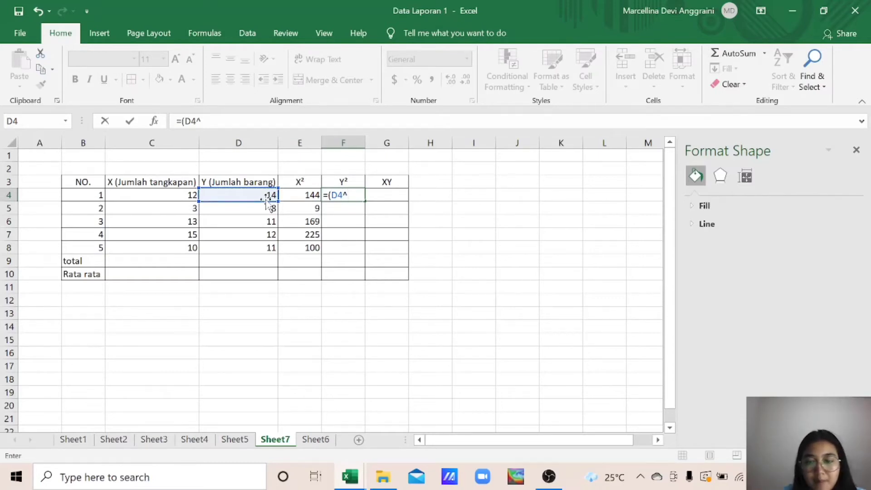
text(2)
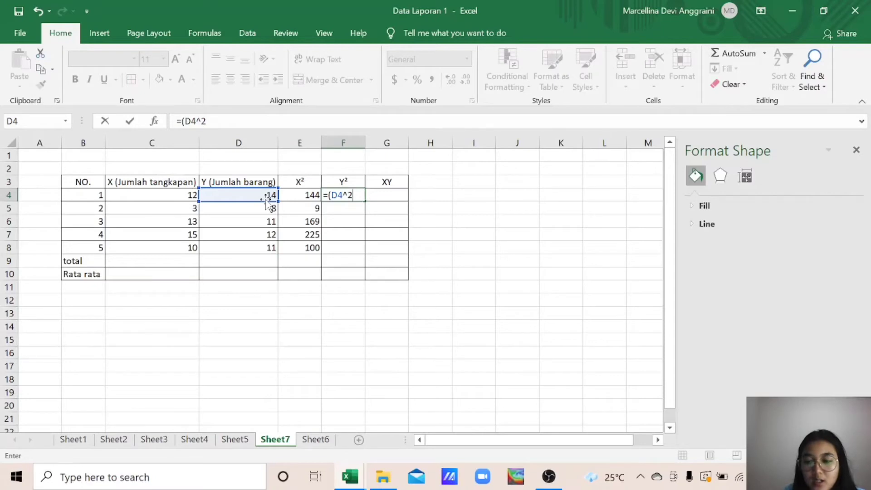
text())
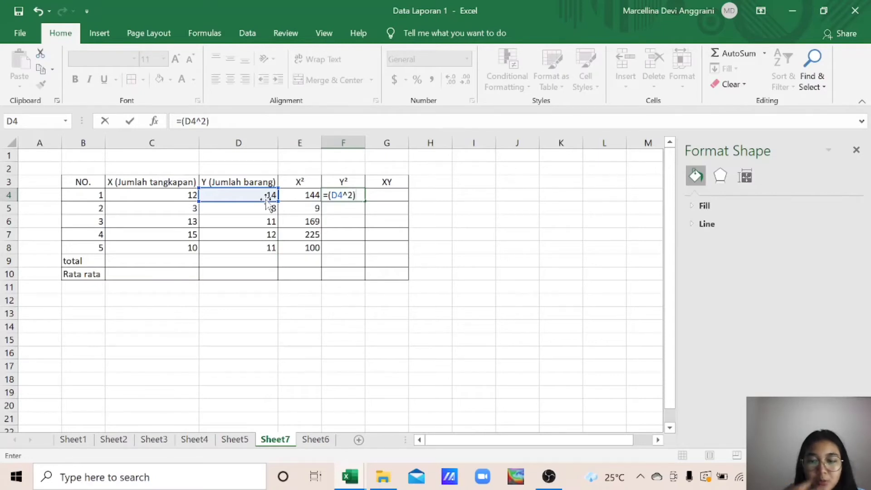
key(Return)
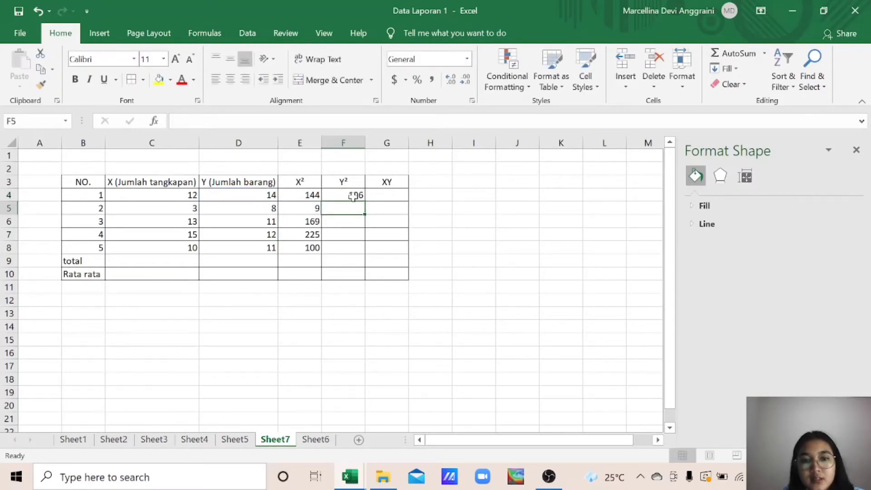
click(353, 196)
drag(366, 202, 365, 253)
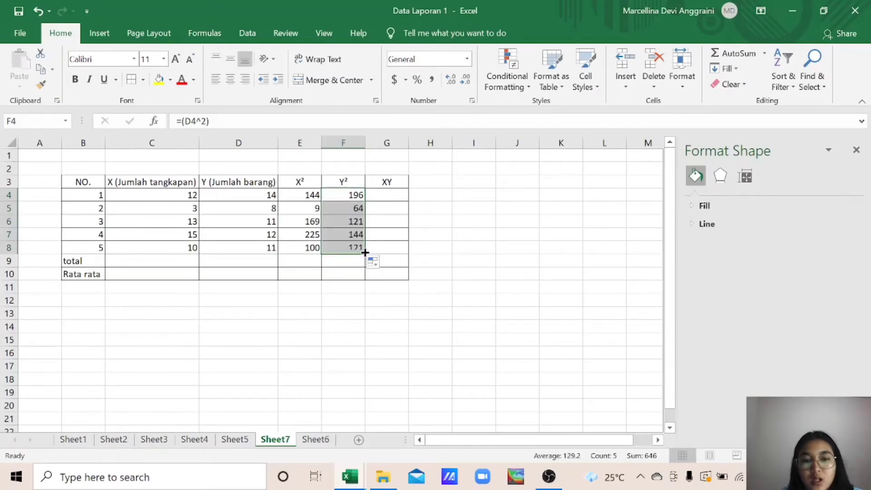
Enter =(C4*D4) in G4 and fill the formula down the XY column to G8.
click(395, 195)
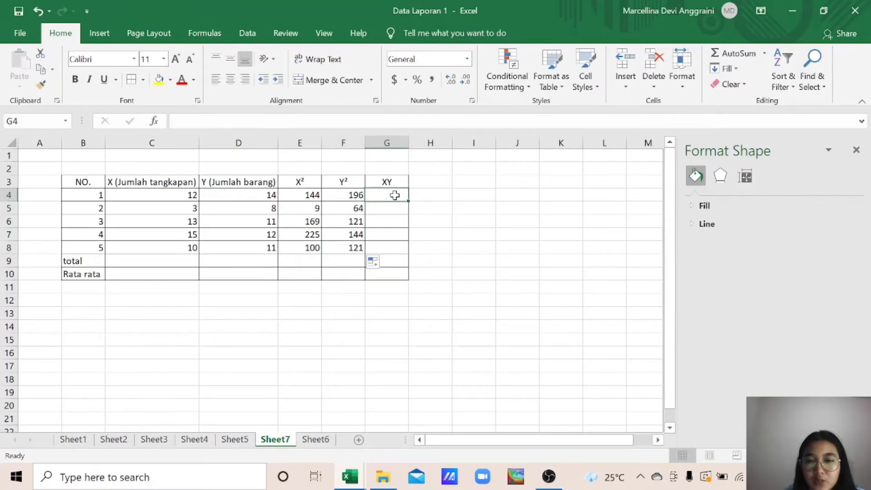
text(=)
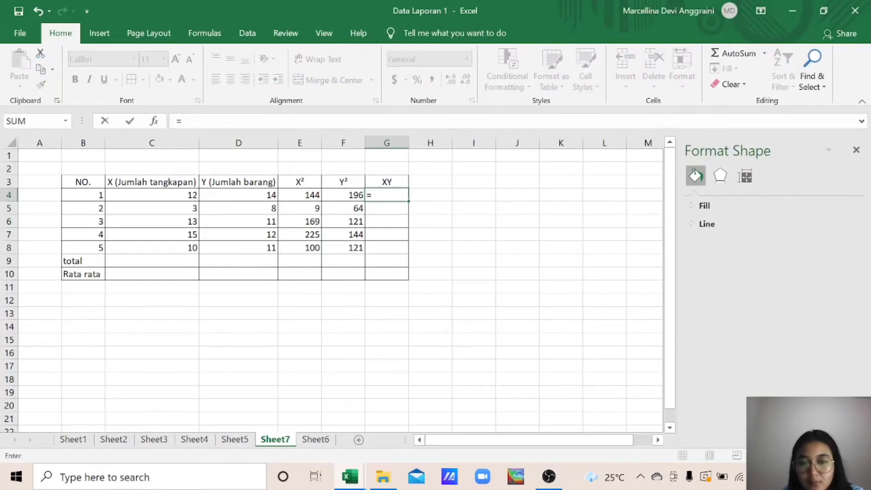
text(()
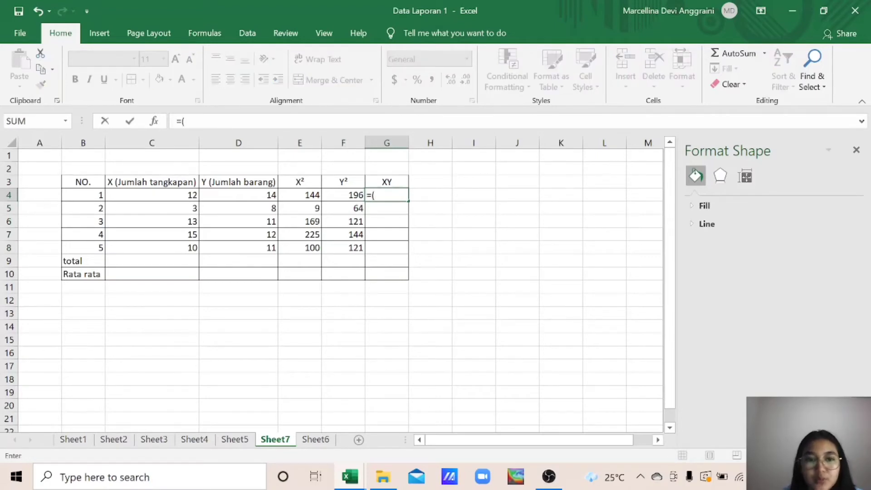
click(177, 196)
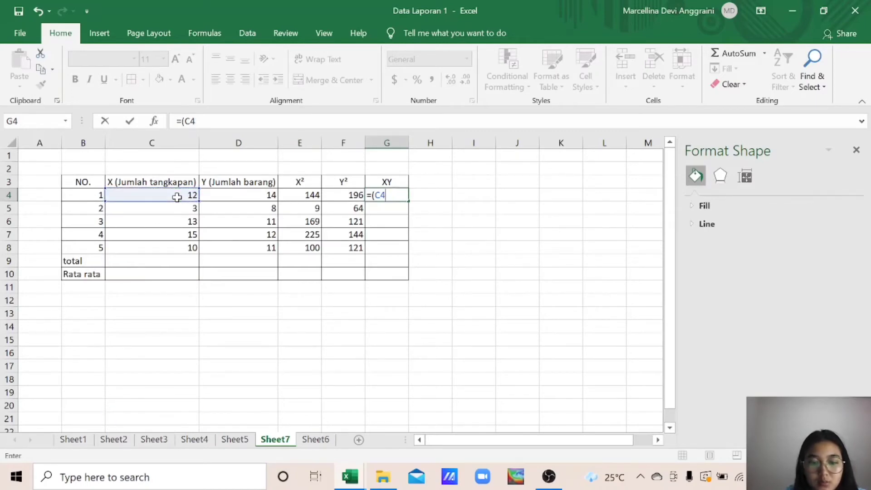
text(*)
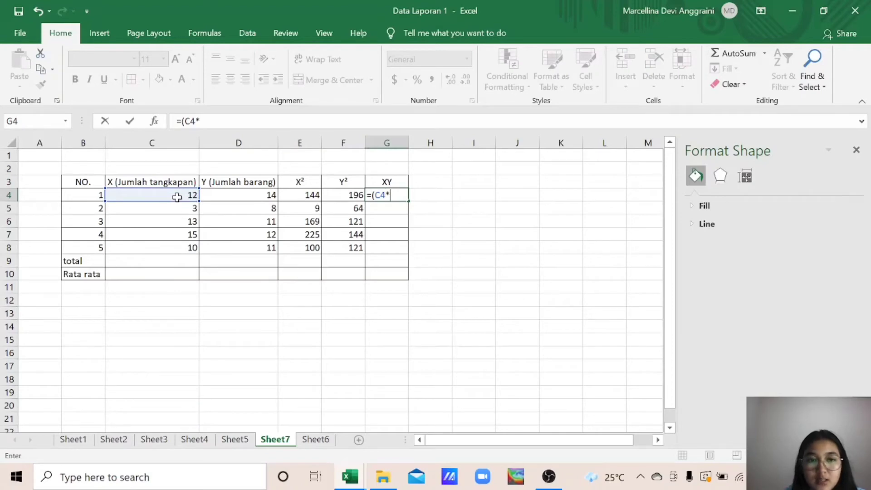
click(244, 194)
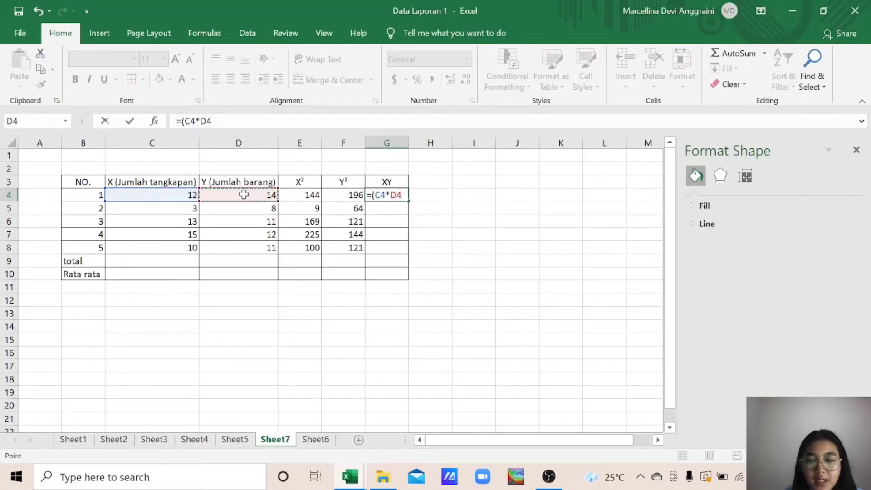
text())
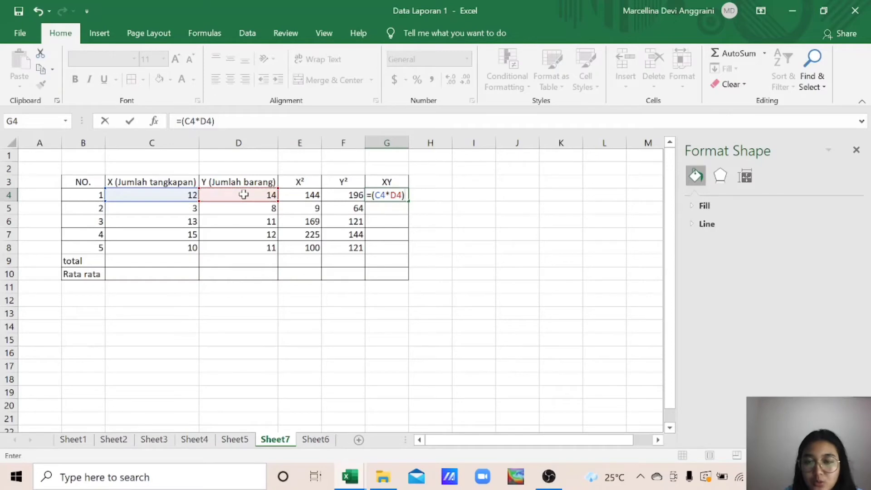
key(Return)
click(393, 195)
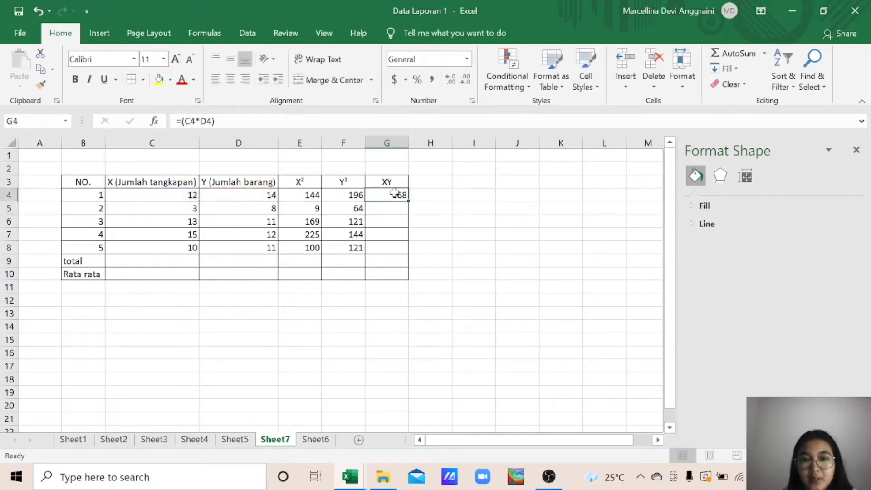
drag(407, 201, 409, 252)
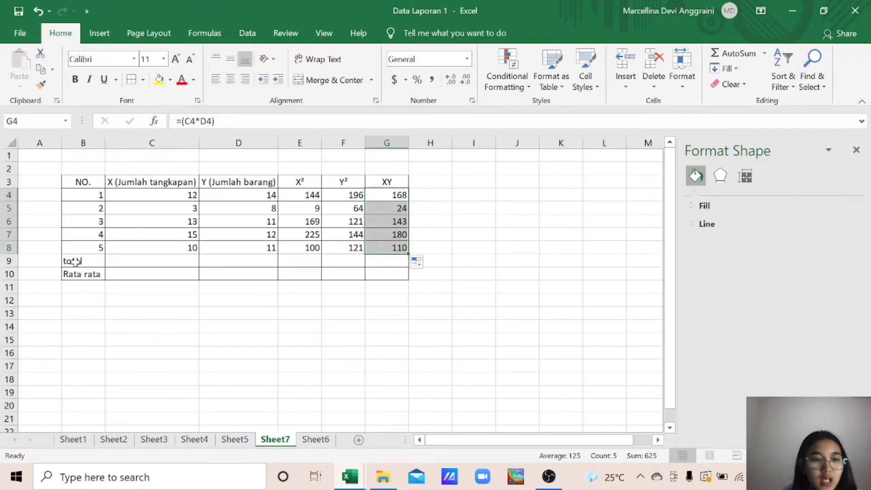
Total the X column in C9 with =SUM(C4:C8) and fill the formula across the total row to G9.
click(128, 261)
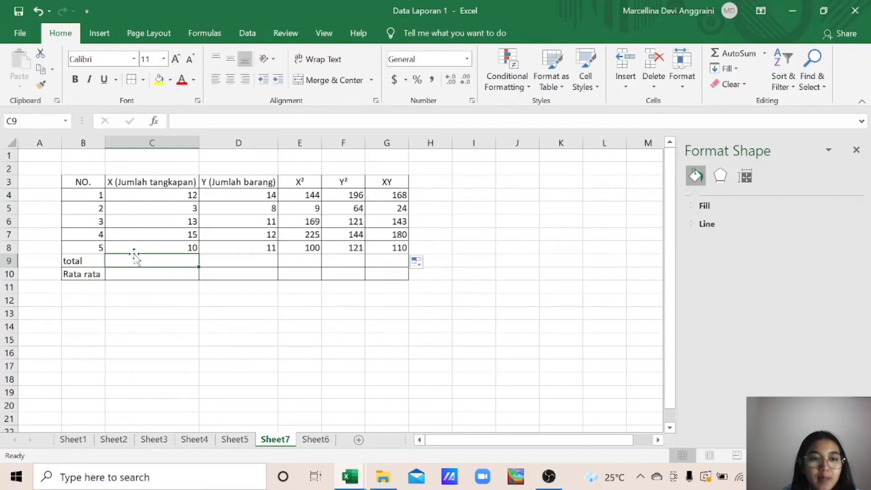
text(=)
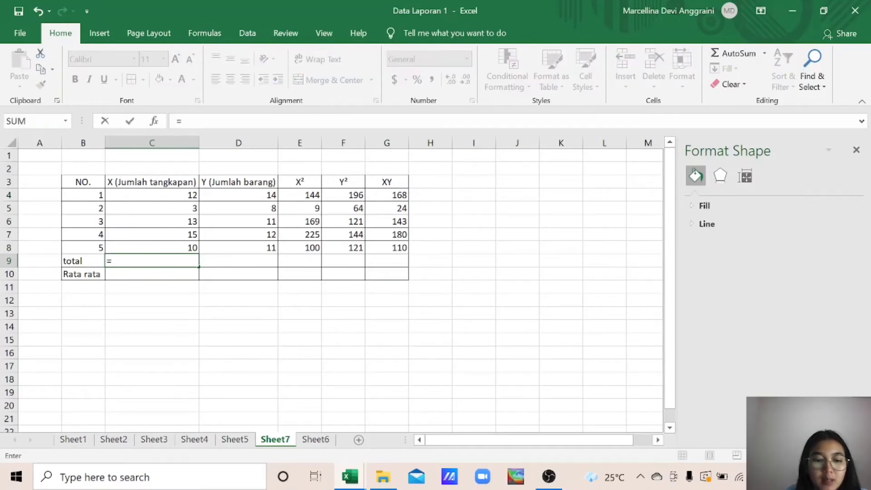
text(SUM)
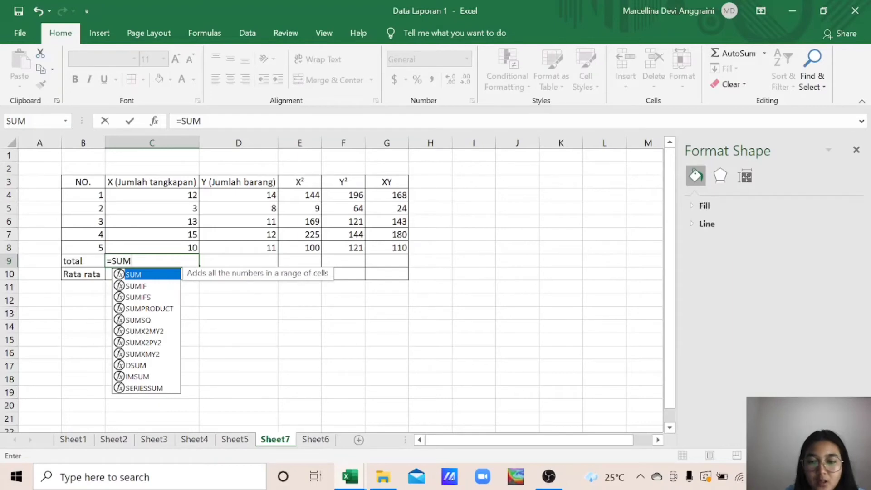
text(()
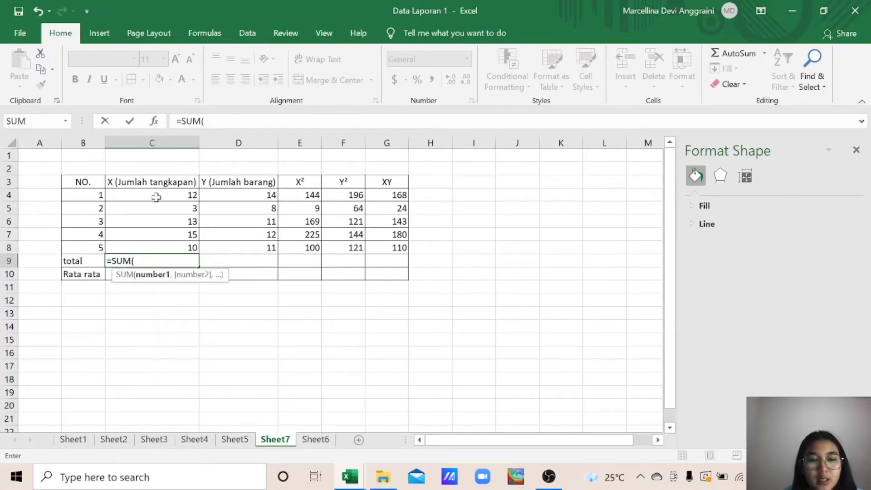
drag(156, 197, 158, 246)
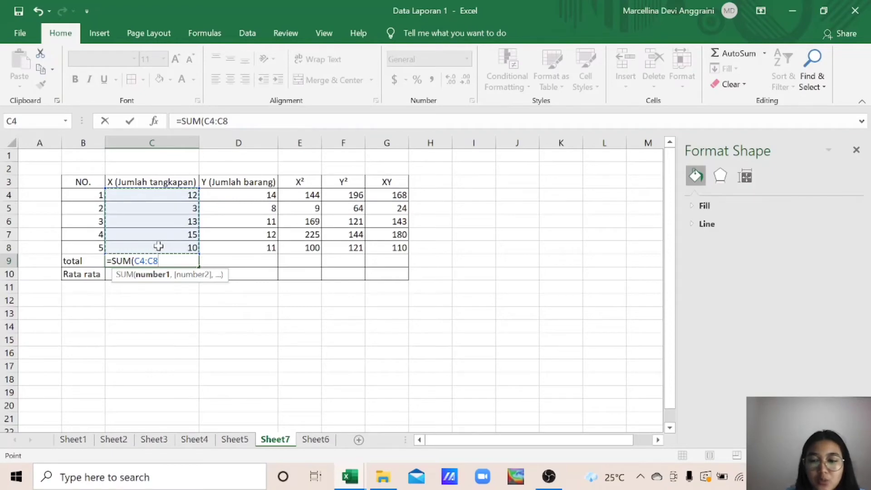
key(Return)
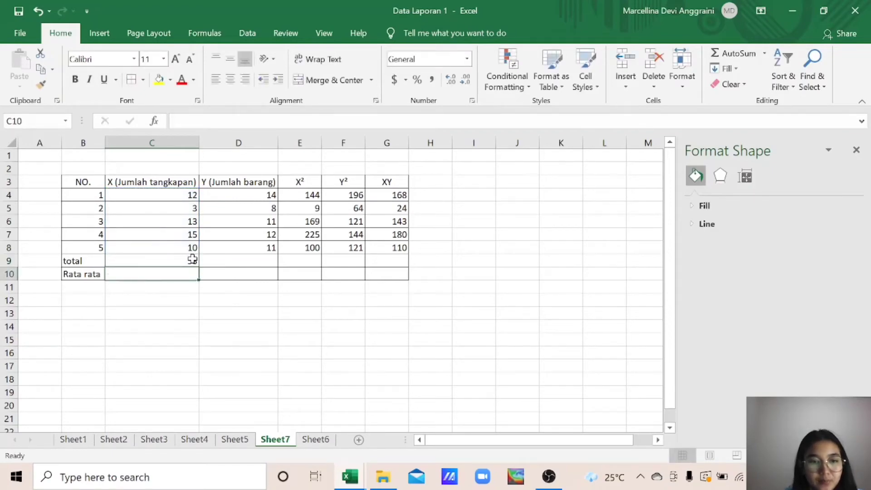
click(226, 261)
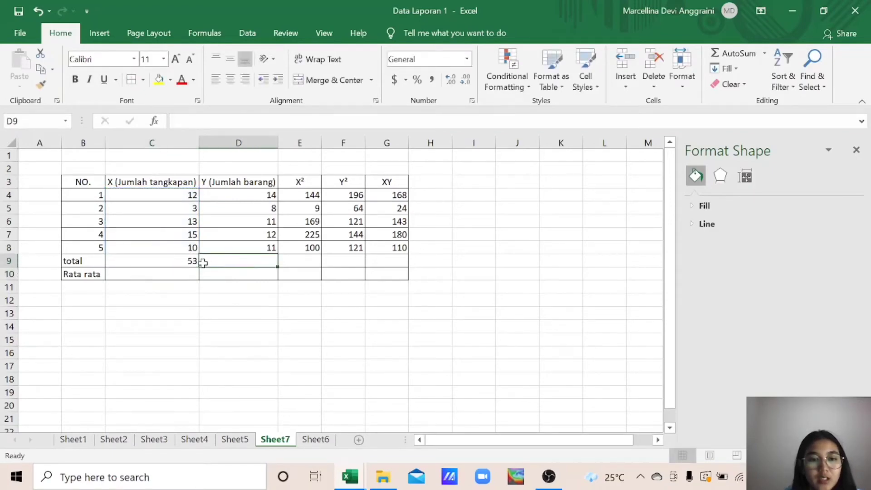
click(187, 263)
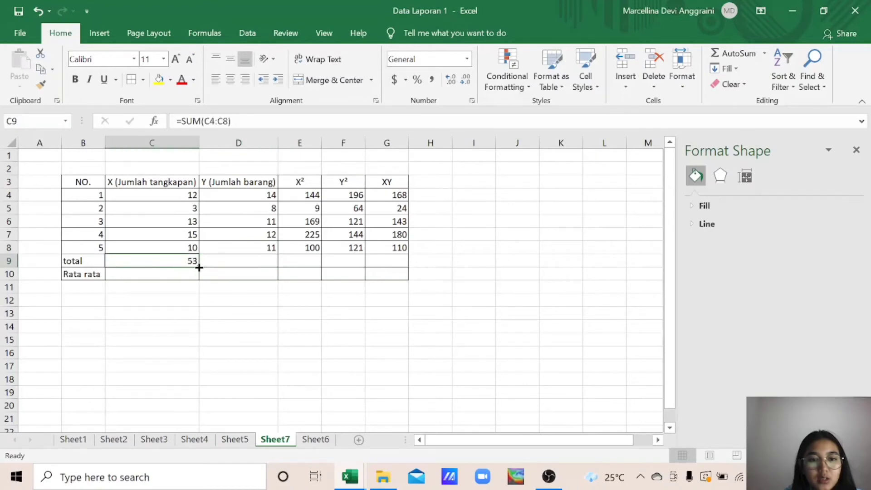
drag(199, 268, 406, 263)
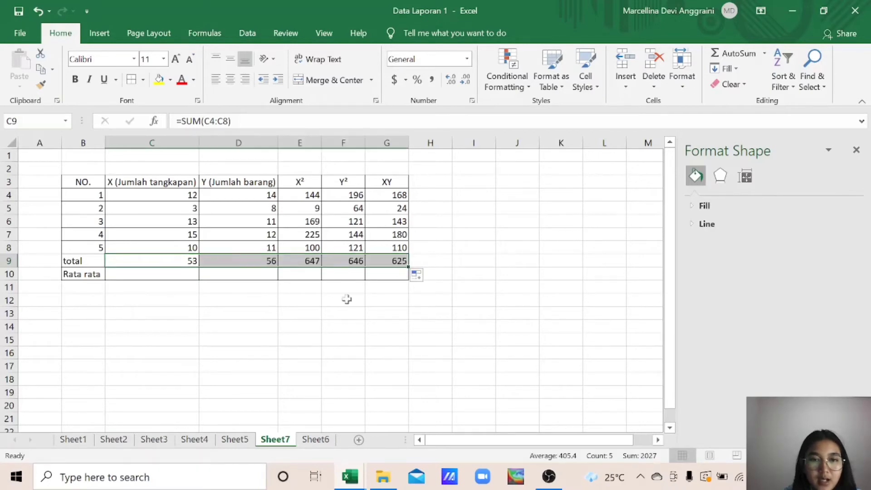
Calculate the average of the X column in C10 with =AVERAGE(C4:C8).
click(165, 270)
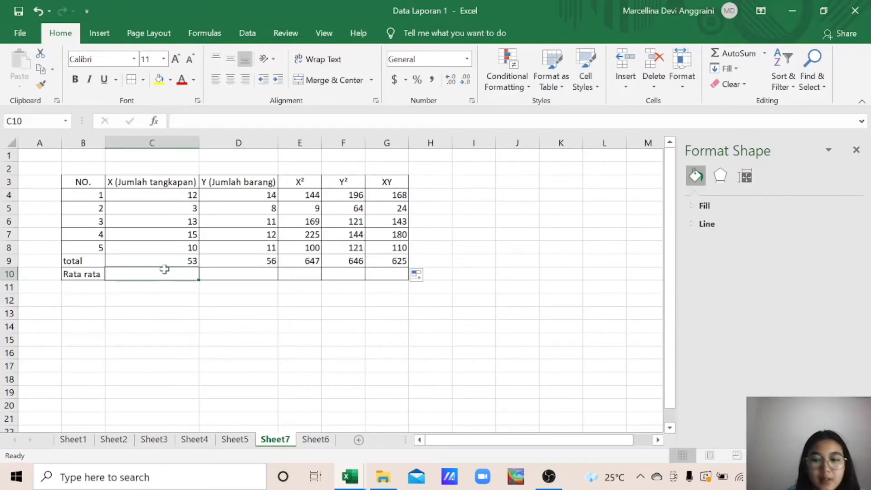
text(=)
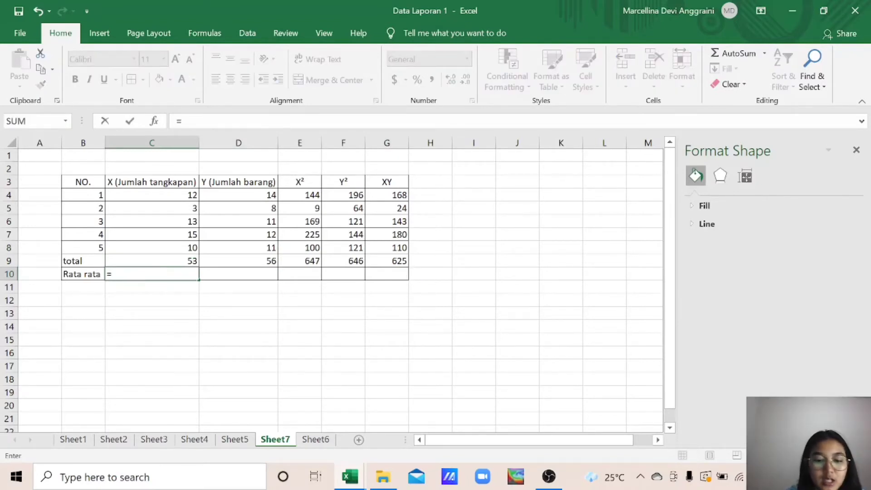
text(AVER)
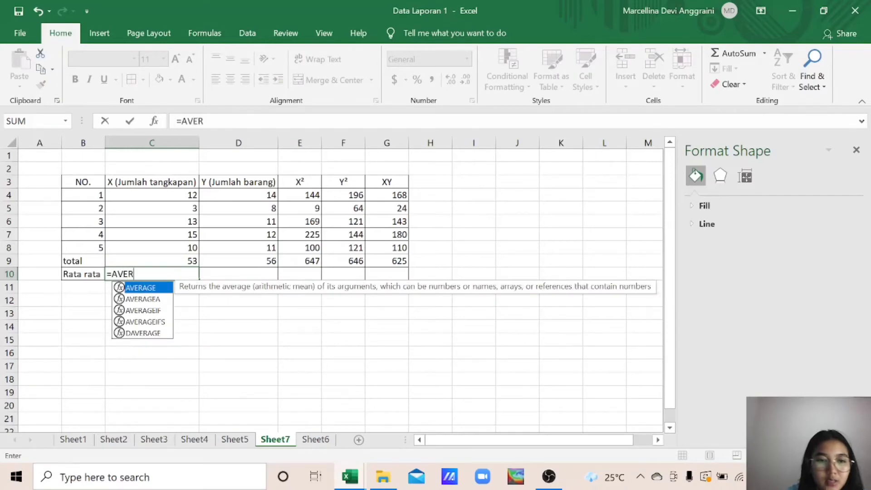
text(AGE)
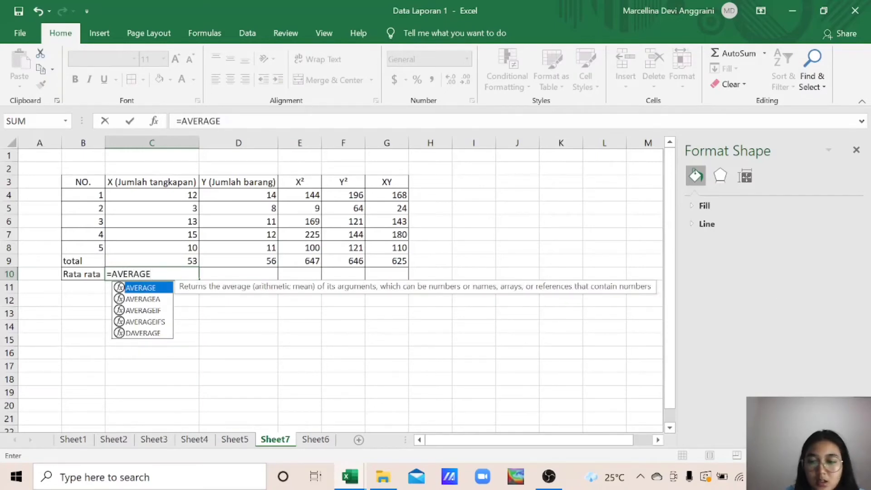
text(()
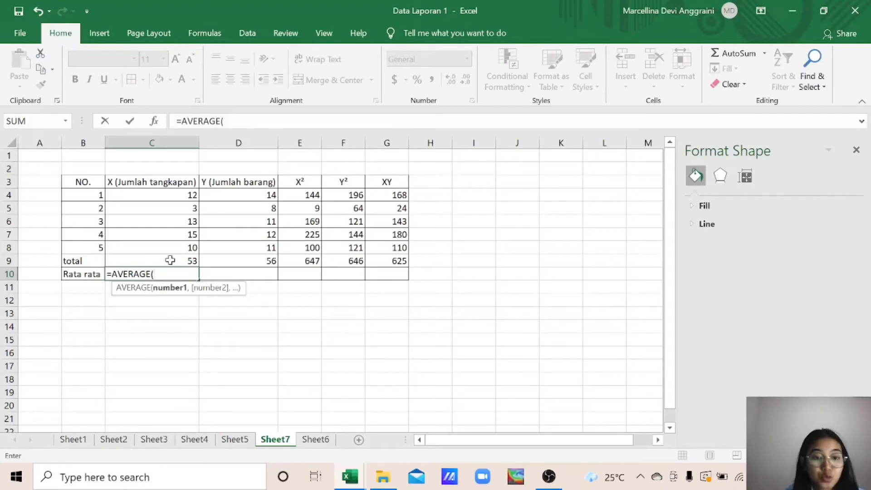
click(184, 191)
drag(184, 191, 183, 244)
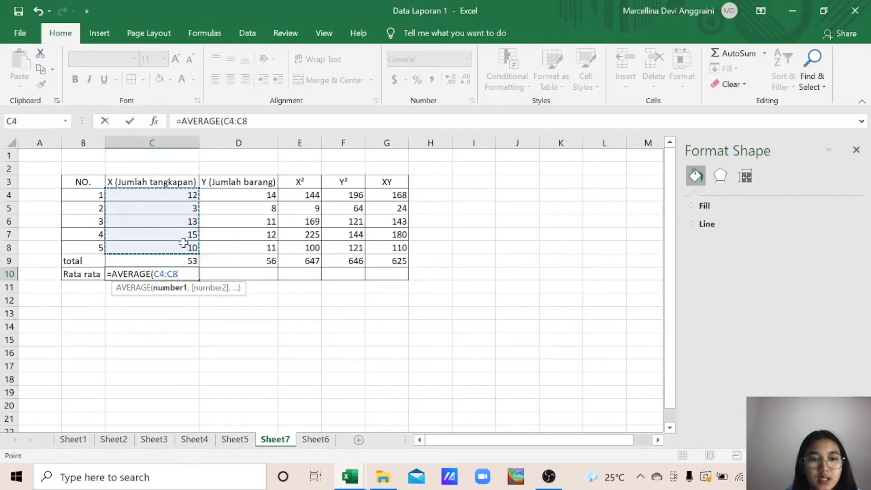
key(Return)
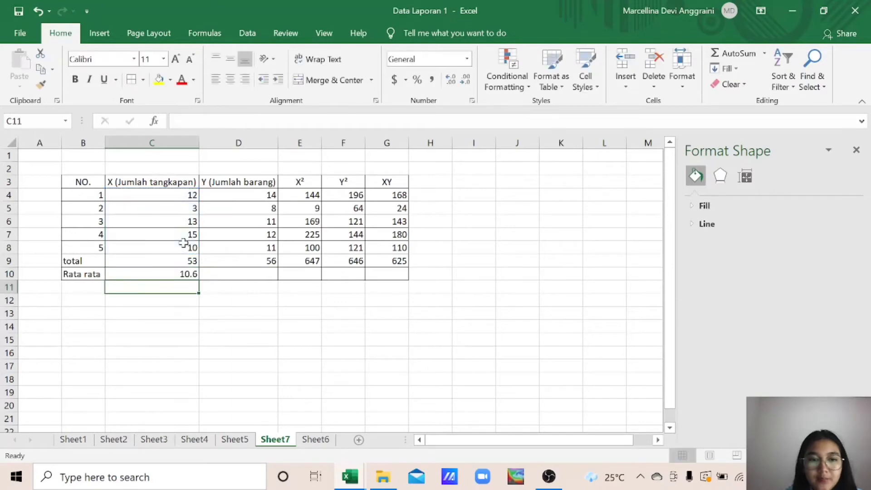
Fill the average formula from C10 across the Rata rata row to G10.
click(185, 277)
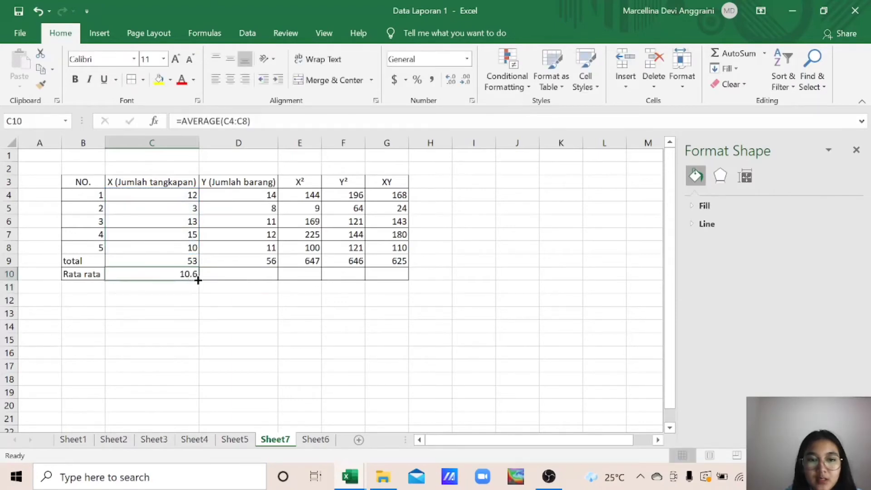
drag(197, 281, 197, 280)
drag(200, 281, 416, 280)
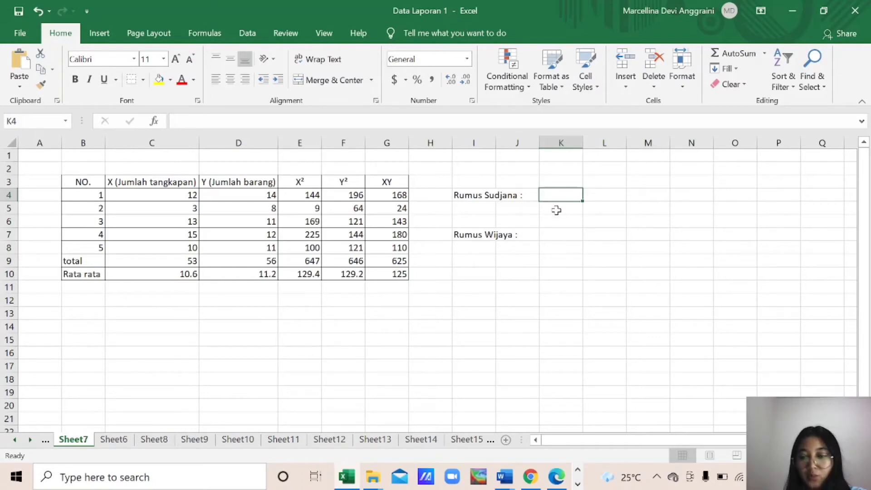
Begin the Rumus Sudjana formula in K4 with the numerator =(D9*E9)-(C9*G9).
text(+)
key(BackSpace)
text(=)
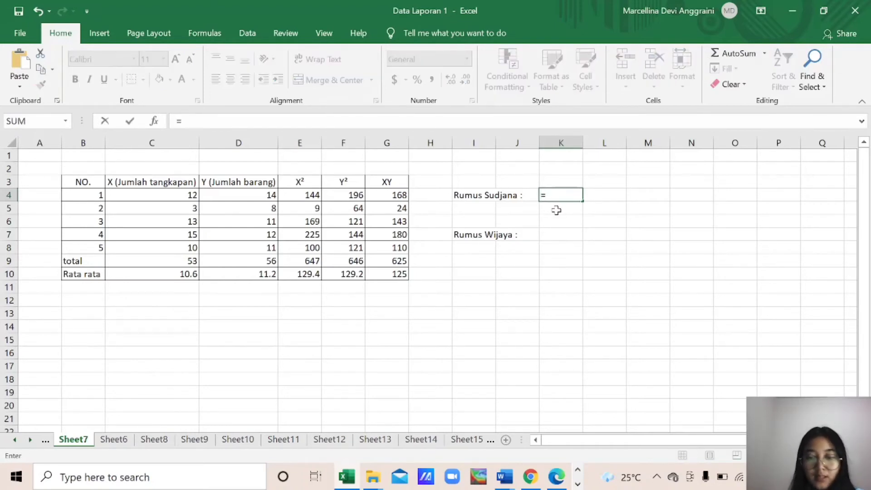
text(()
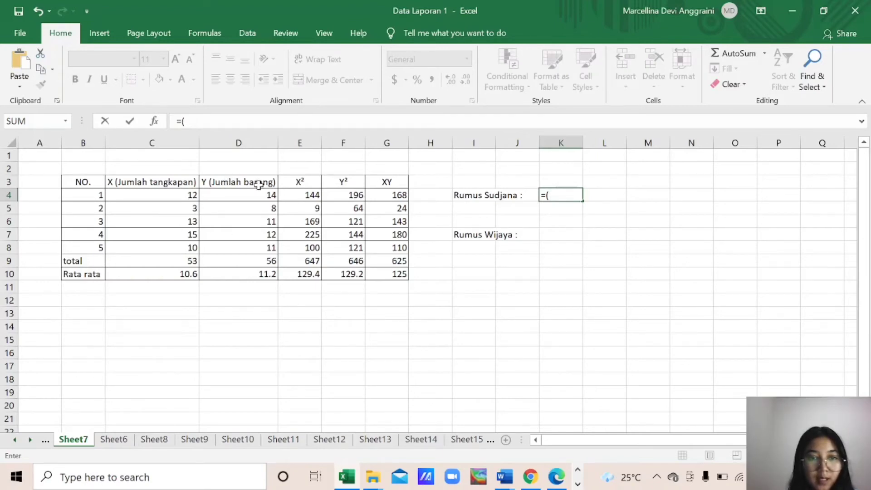
click(262, 264)
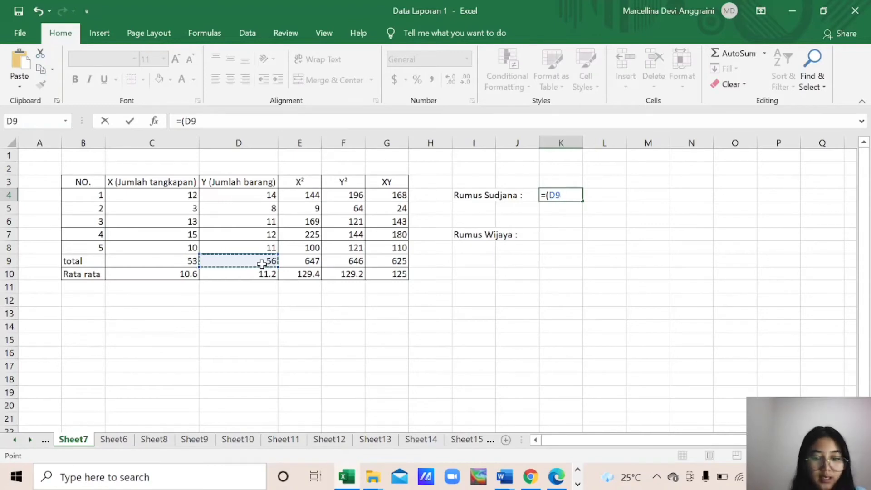
text(*)
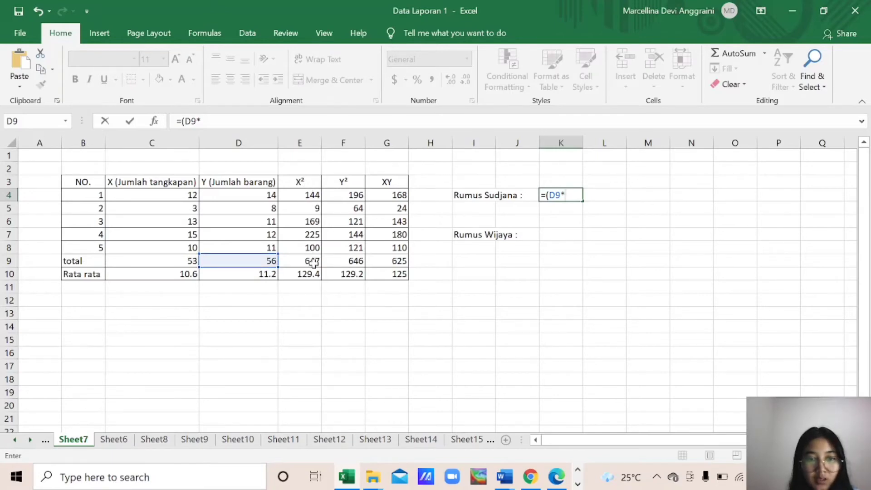
click(312, 261)
text())
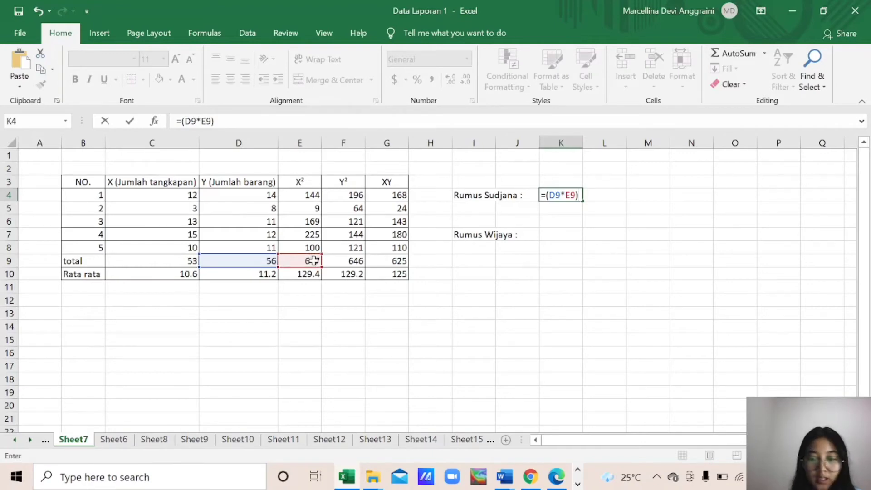
text(-()
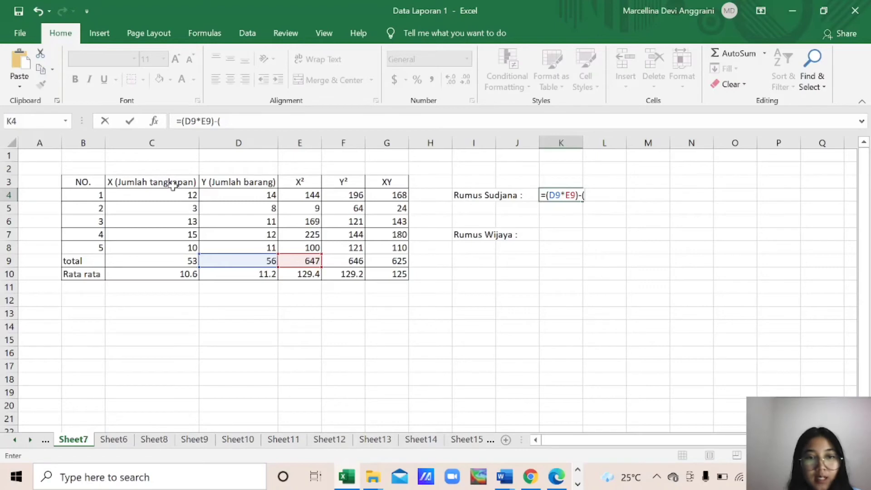
click(167, 263)
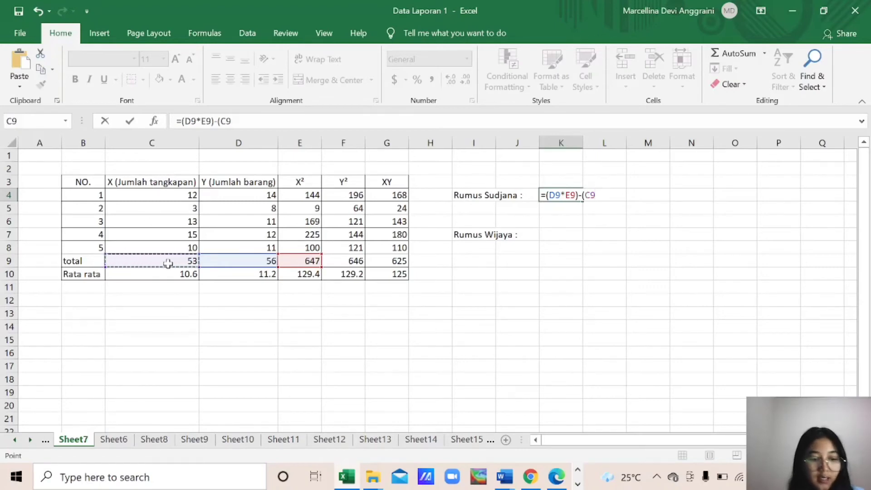
text(*)
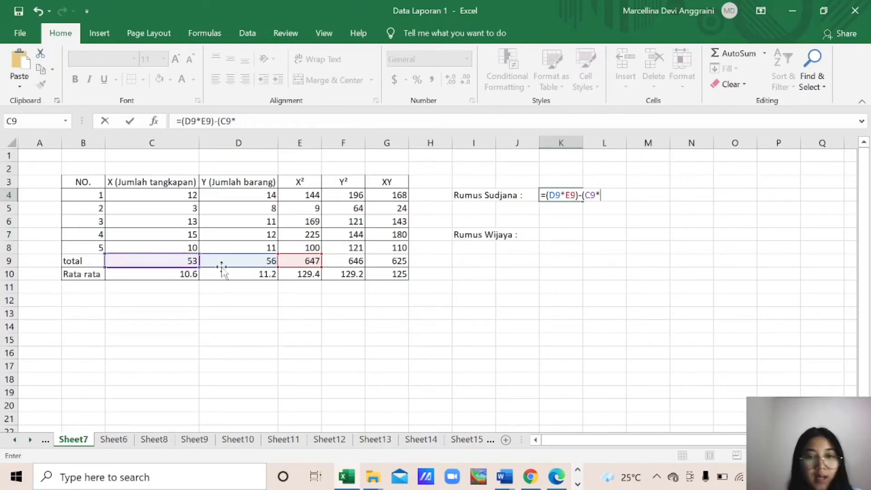
click(397, 260)
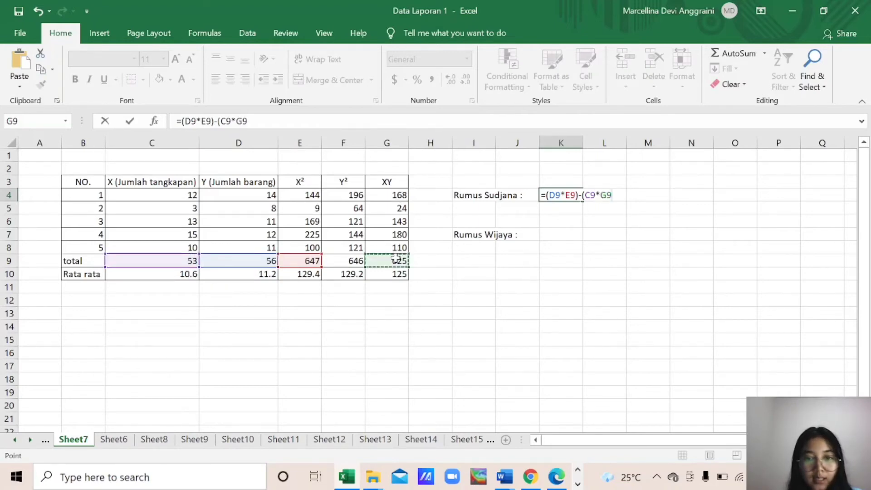
text())
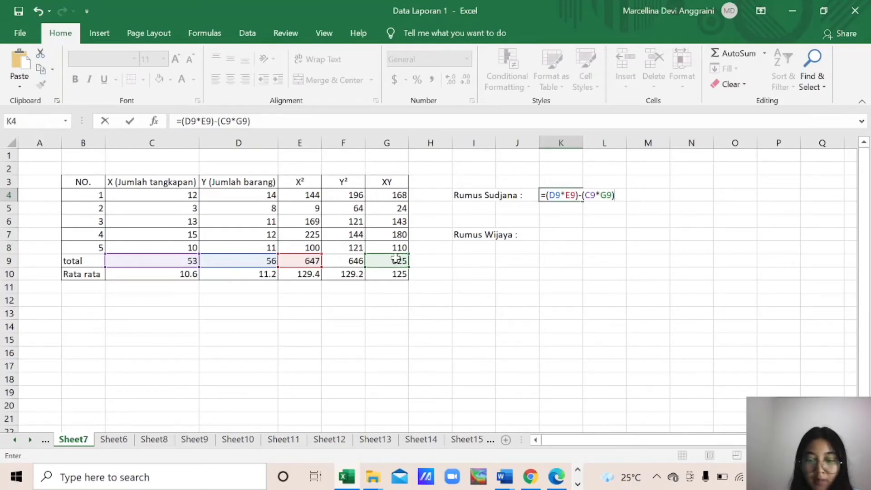
Complete the Rumus Sudjana formula in K4 by appending the denominator part /(B8*E9)-(C9)^2 and enter it.
text(/()
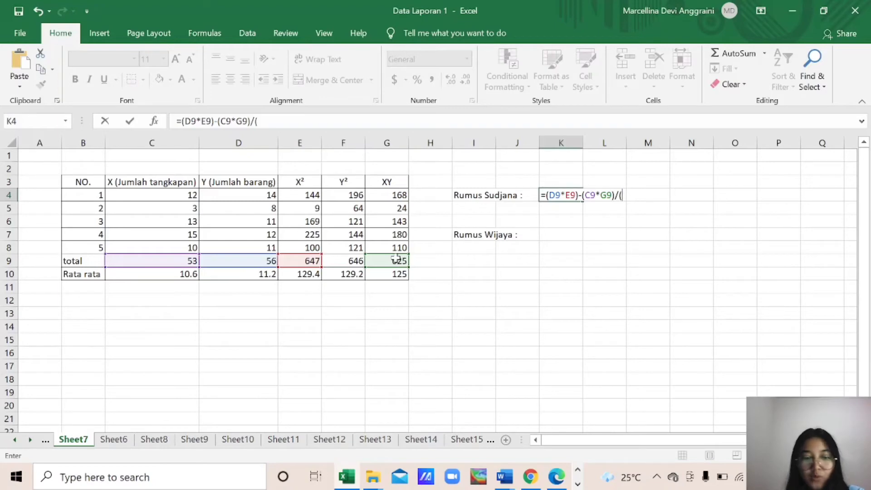
click(92, 246)
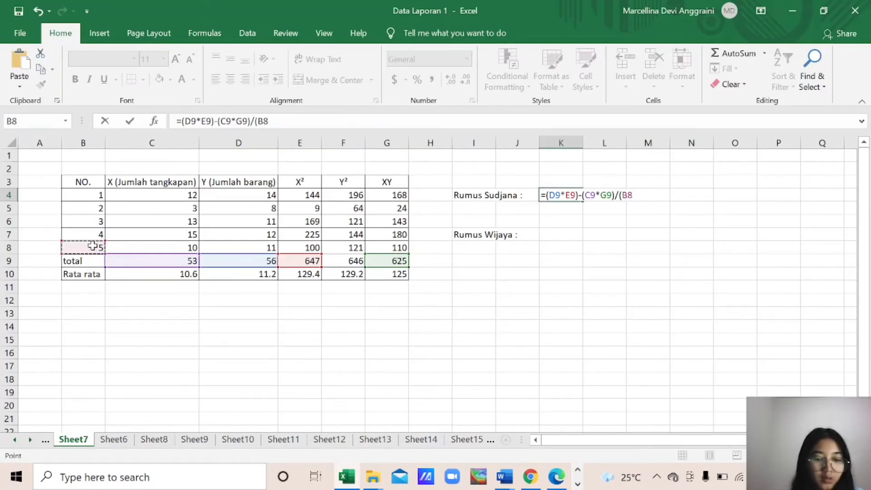
text(*)
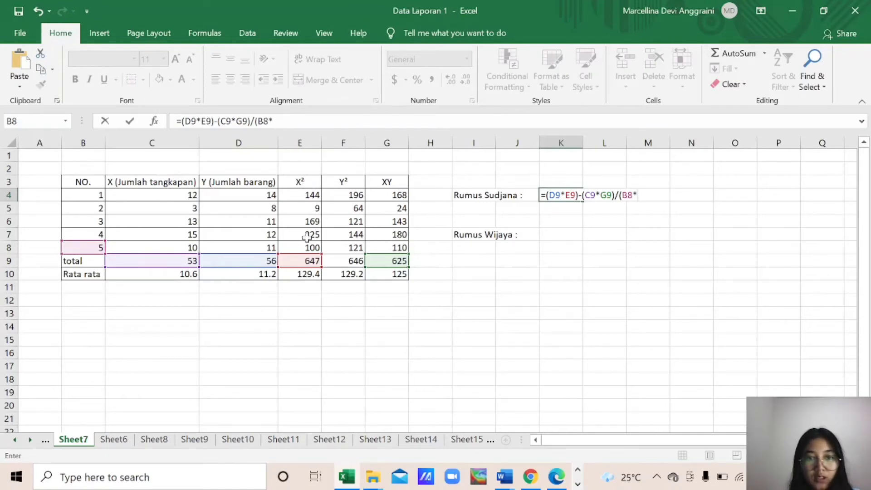
click(309, 259)
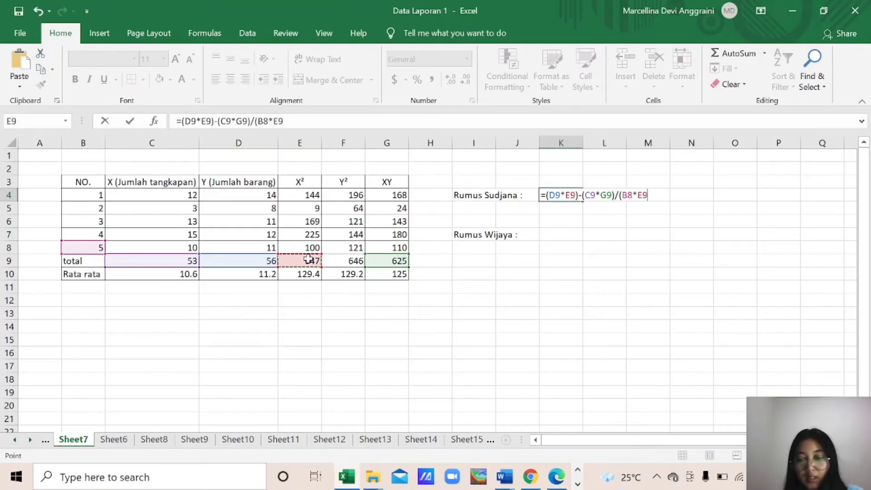
text())
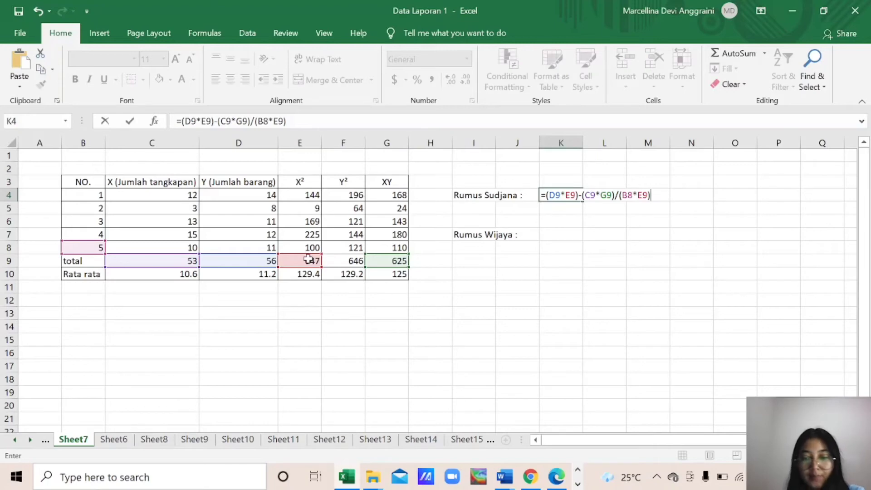
text(-()
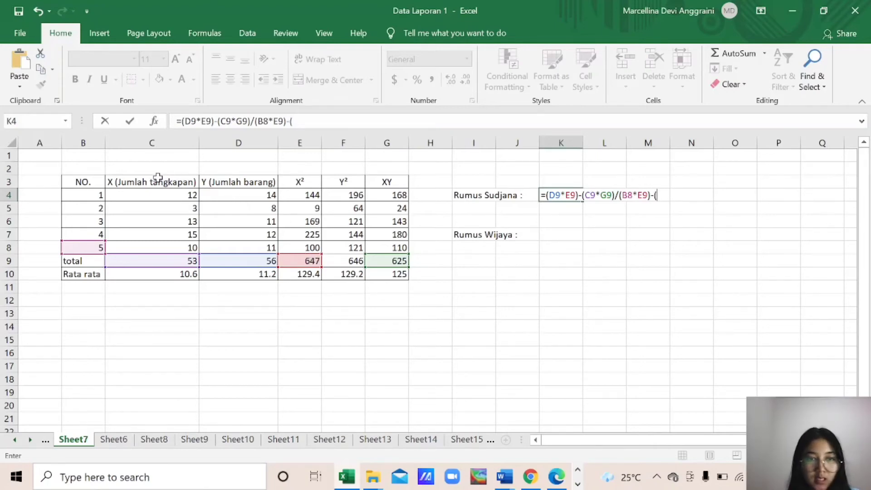
click(165, 261)
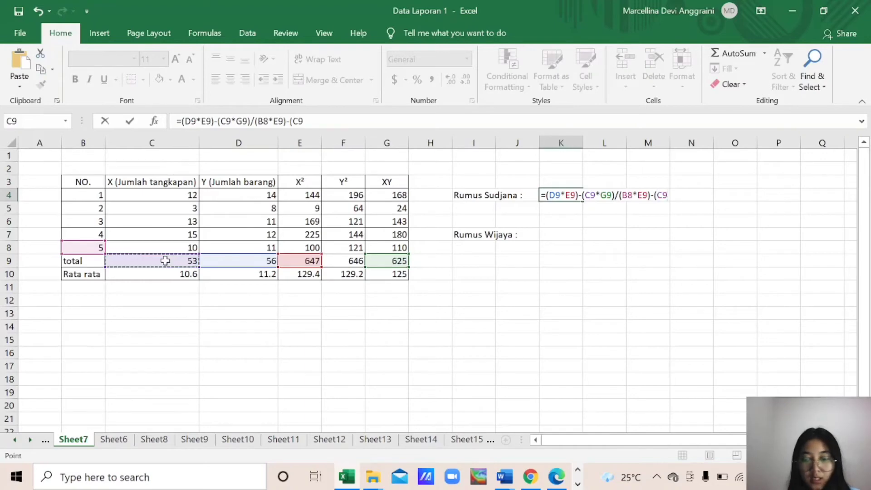
text())
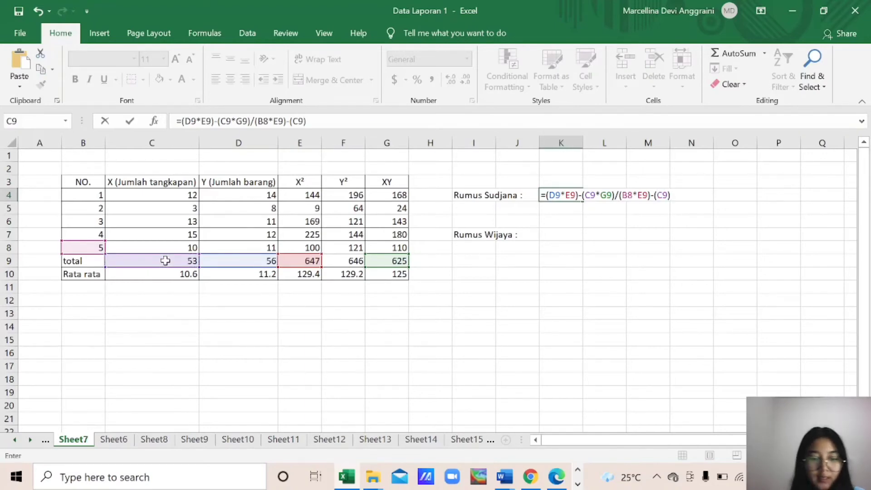
text(^2)
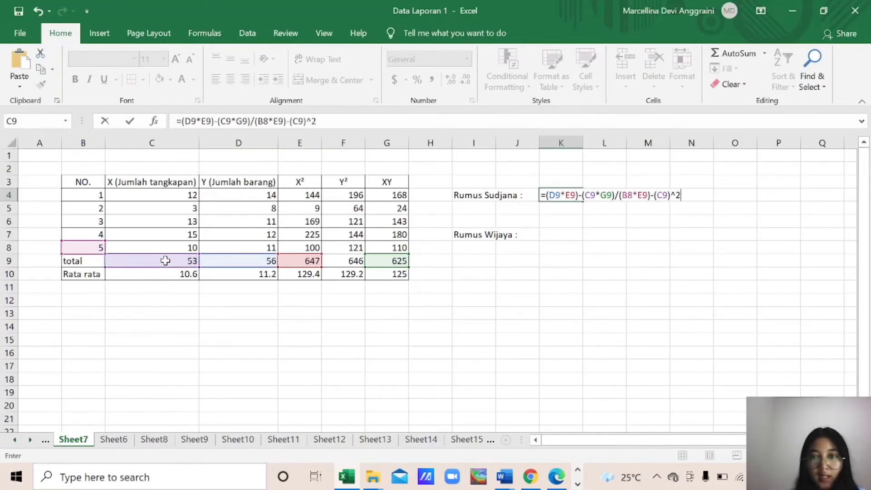
key(Return)
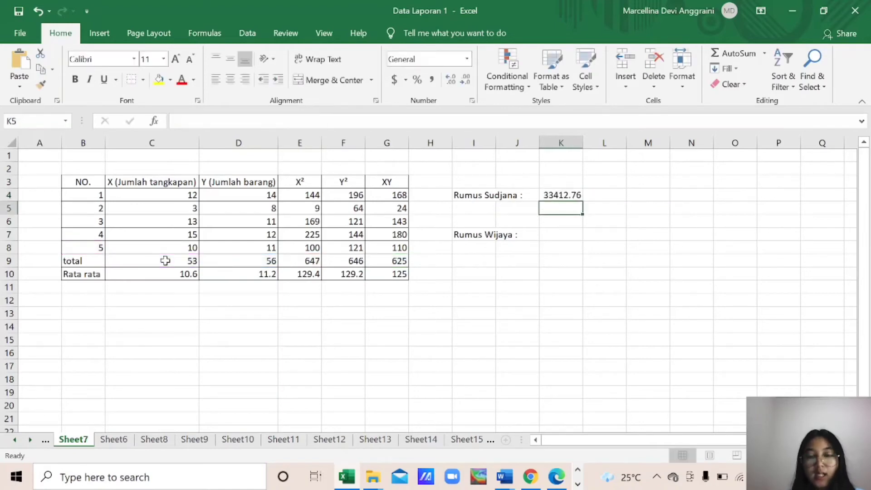
Begin the Rumus Wijaya formula in K7 with the numerator and division sign, =(B8*G9)-(C9*D9)/.
click(555, 236)
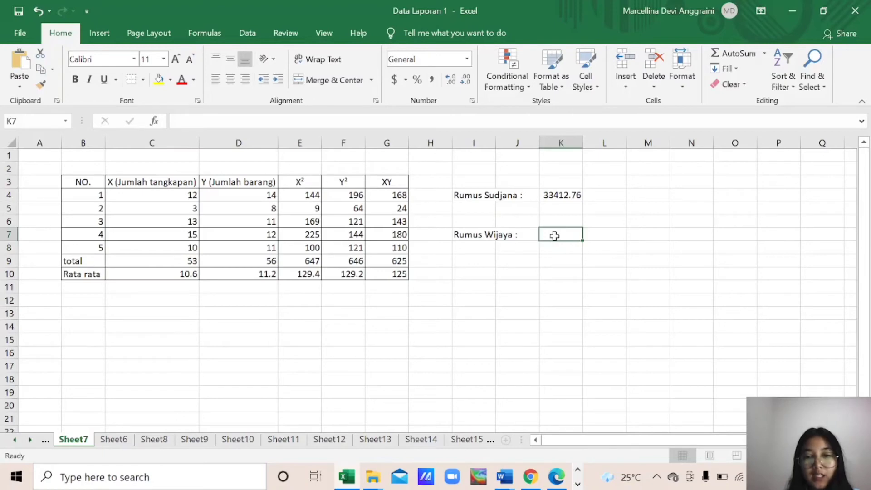
text(=)
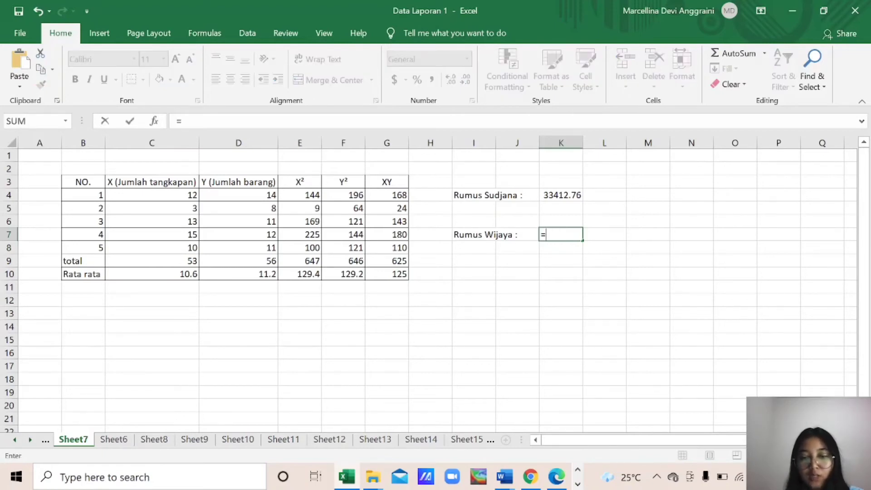
text(()
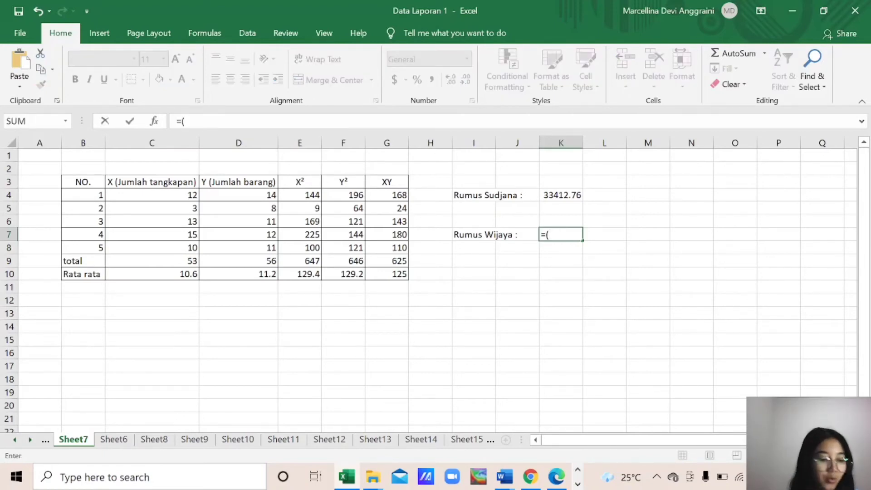
click(92, 249)
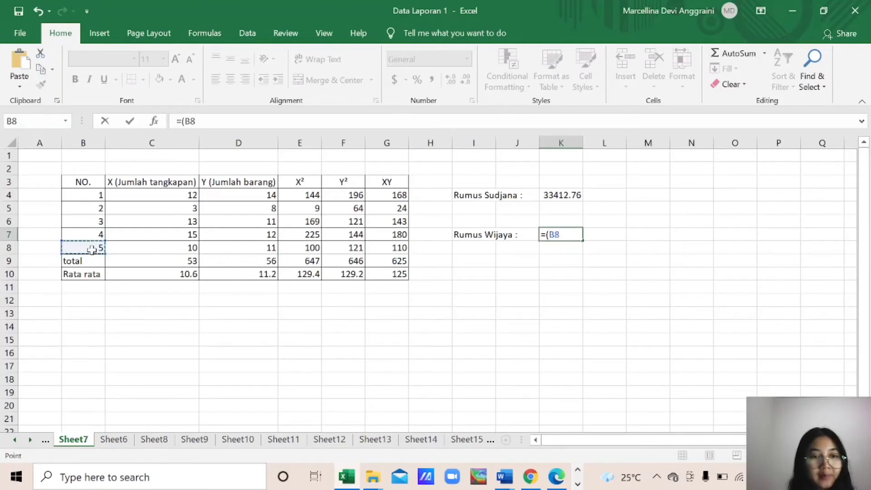
text(*)
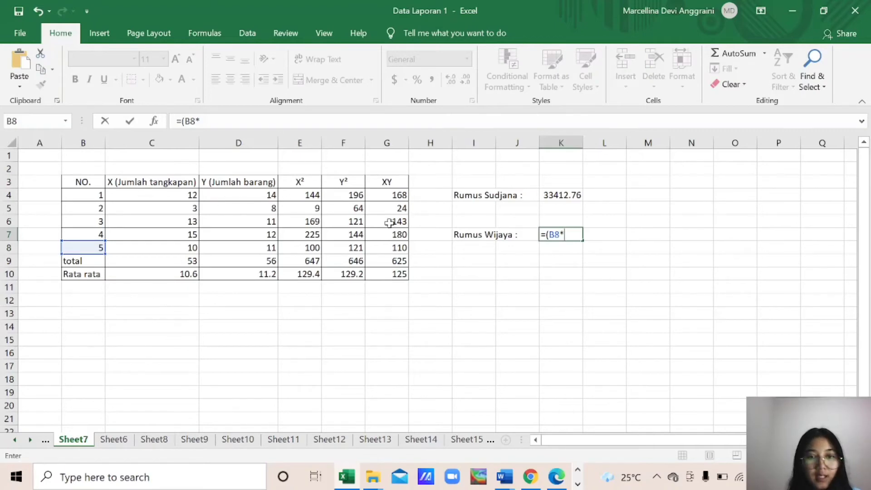
click(401, 263)
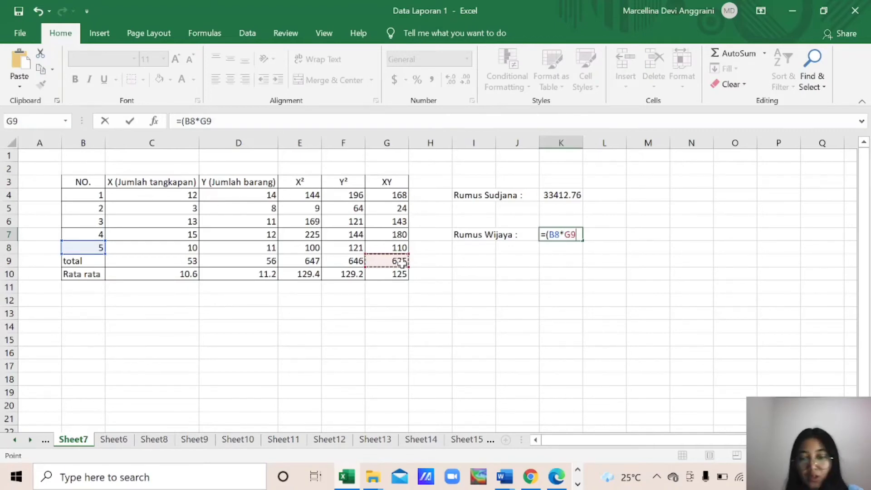
text())
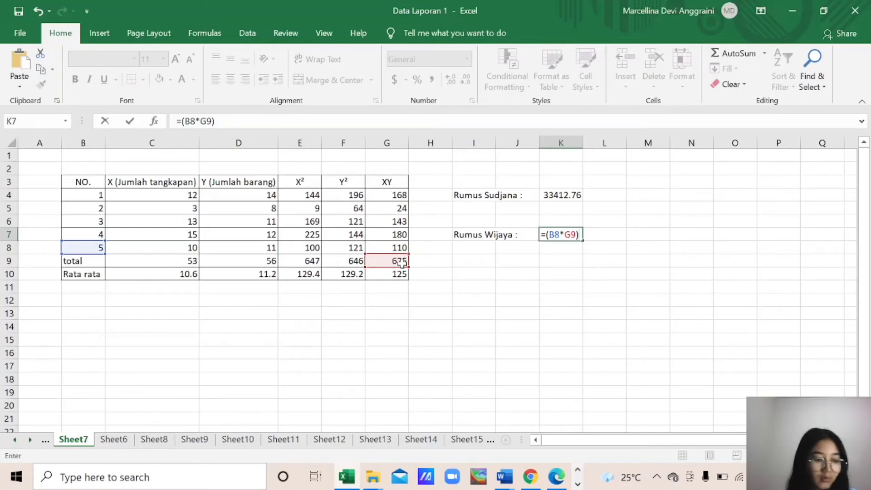
text(-()
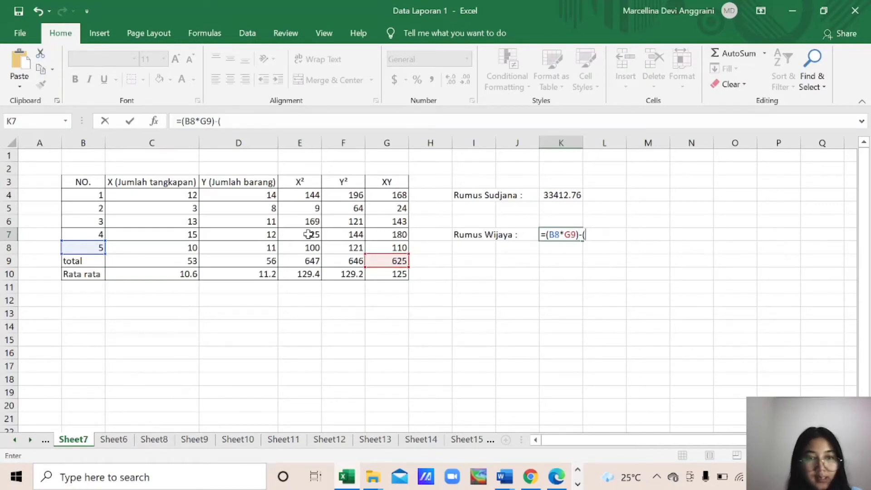
click(177, 261)
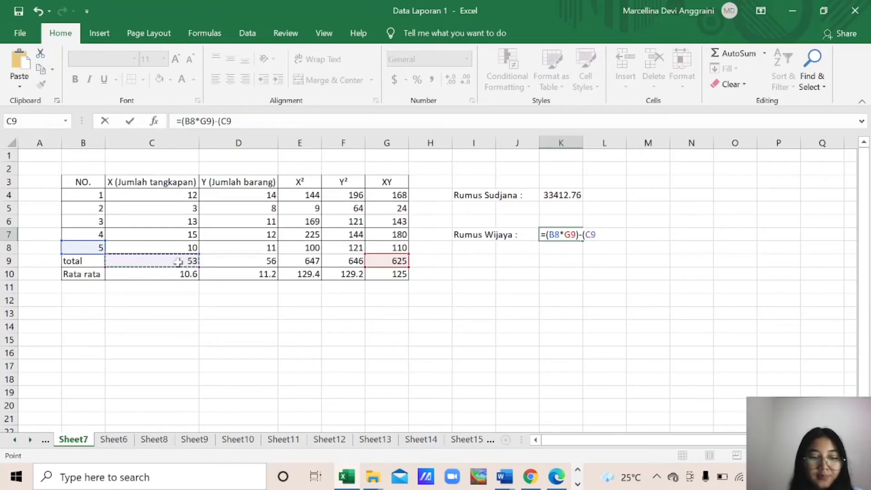
text(*)
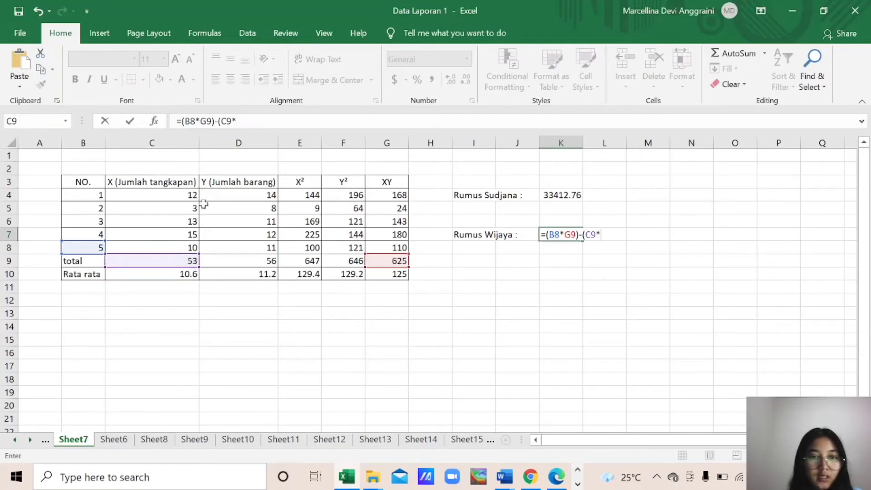
click(235, 261)
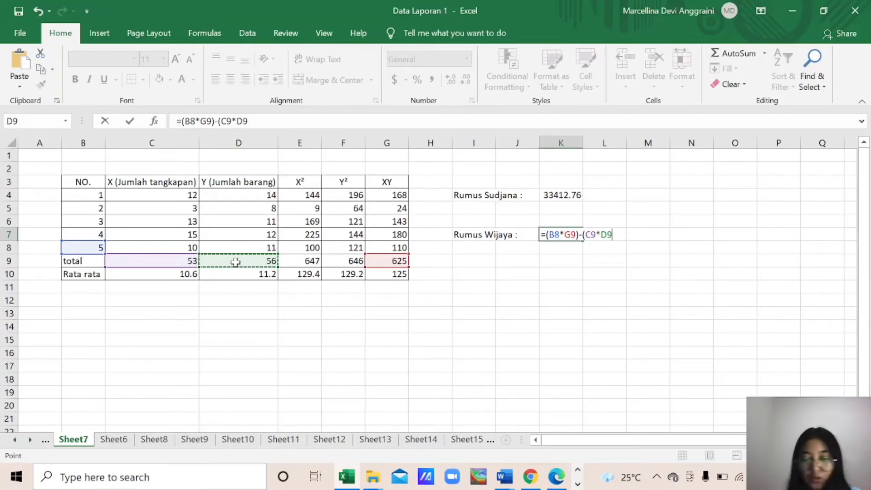
text()/)
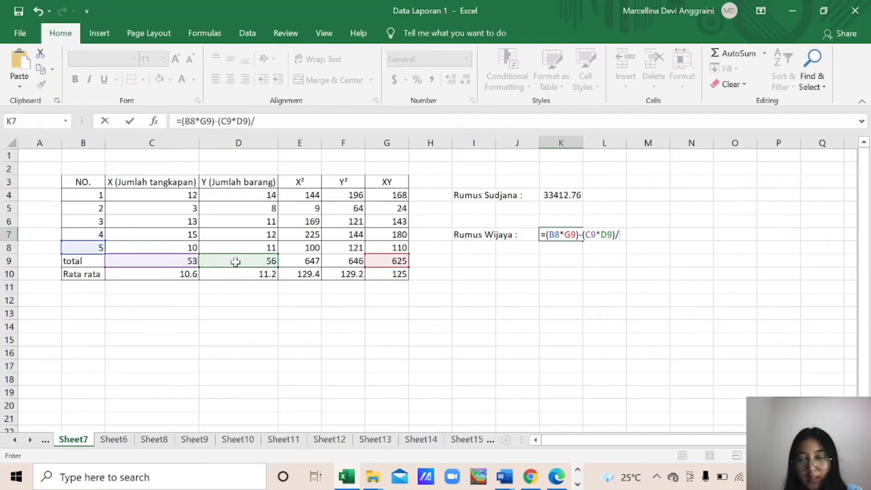
Complete the Rumus Wijaya formula in K7 by appending the denominator part (B8*E9)-(C9)^2 and enter it.
text(()
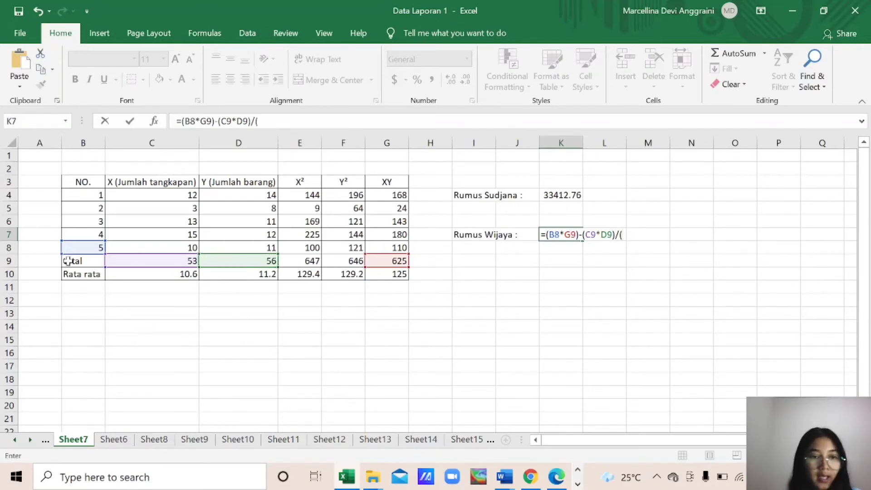
click(83, 248)
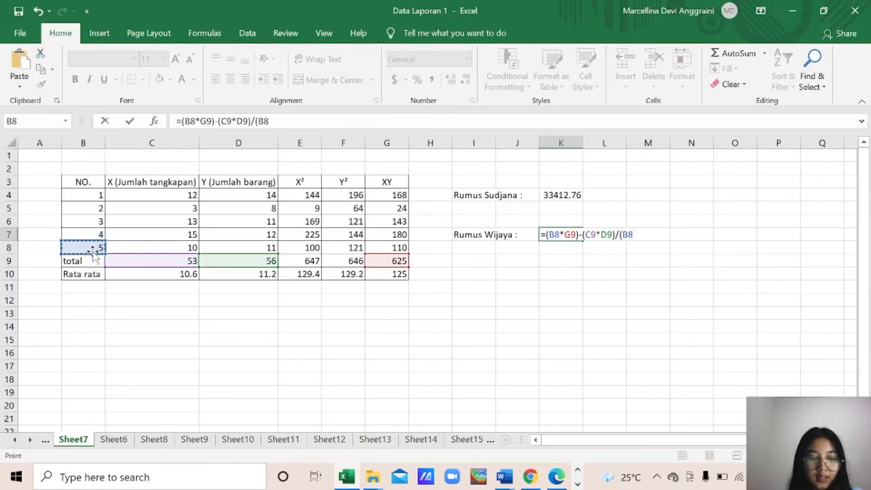
text(*)
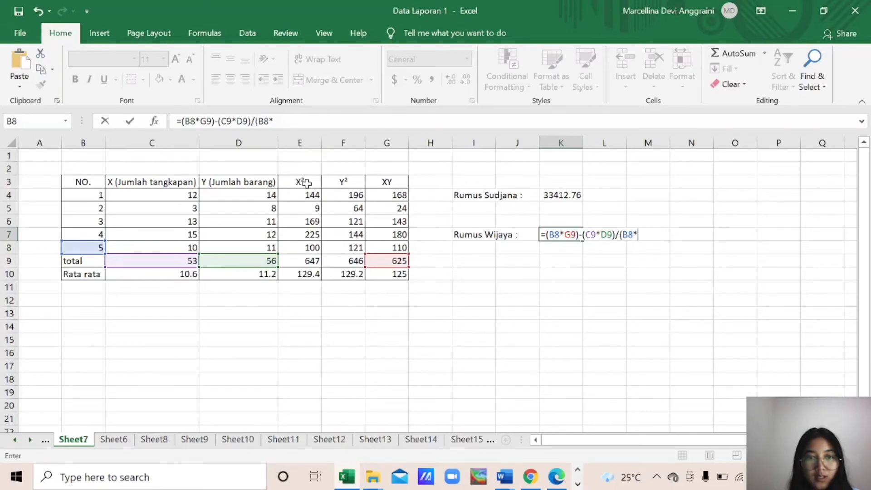
click(309, 260)
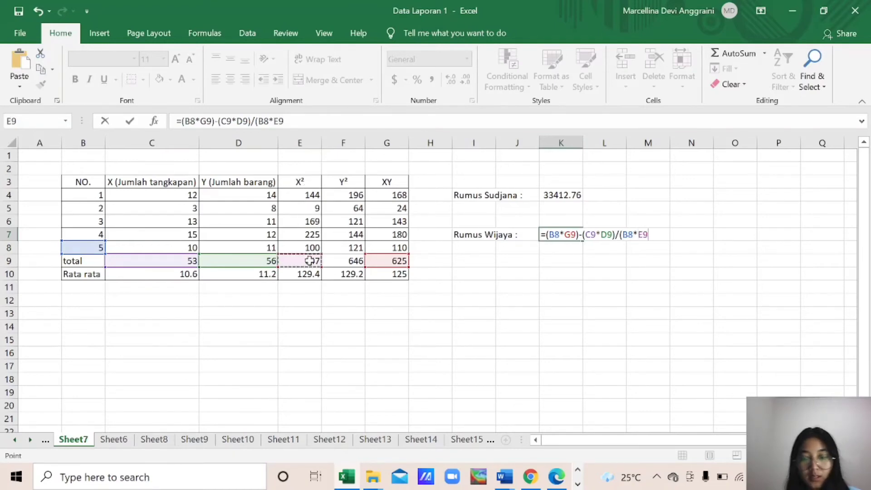
text())
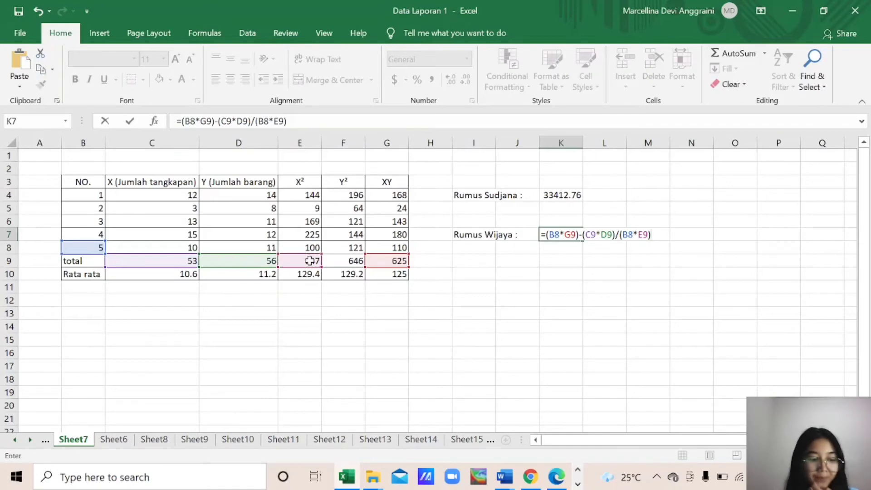
text(-()
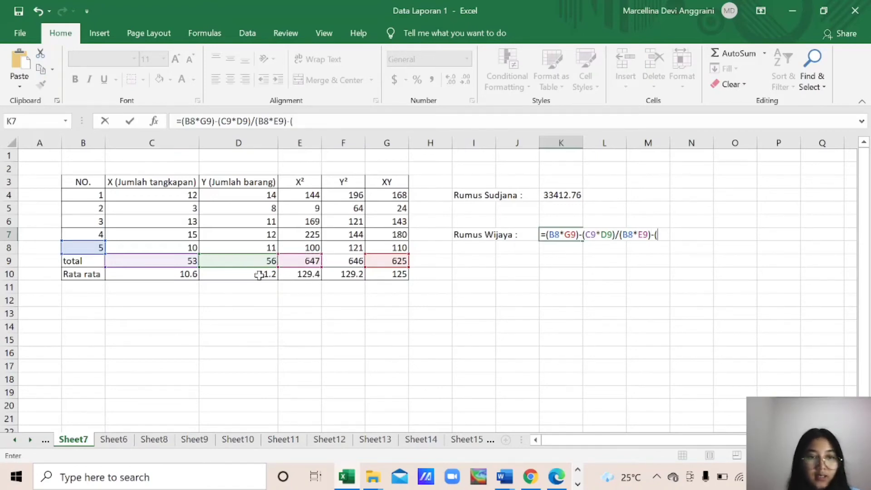
click(146, 257)
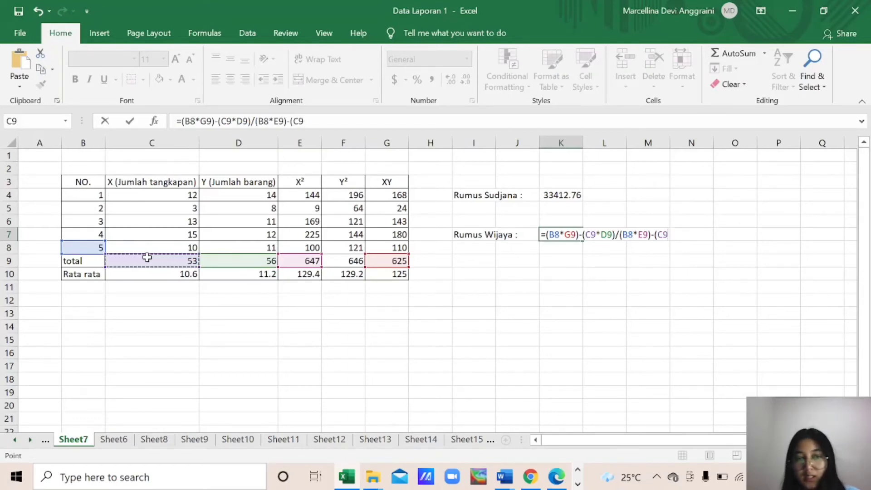
text())
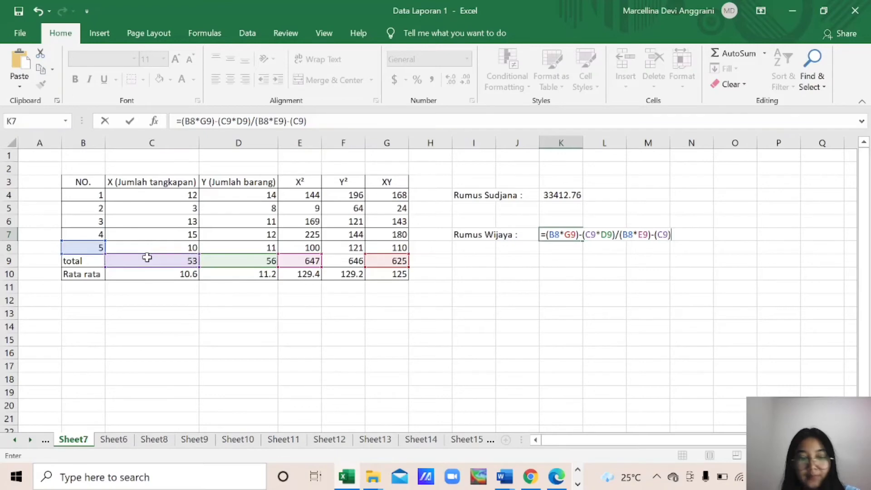
text(^2)
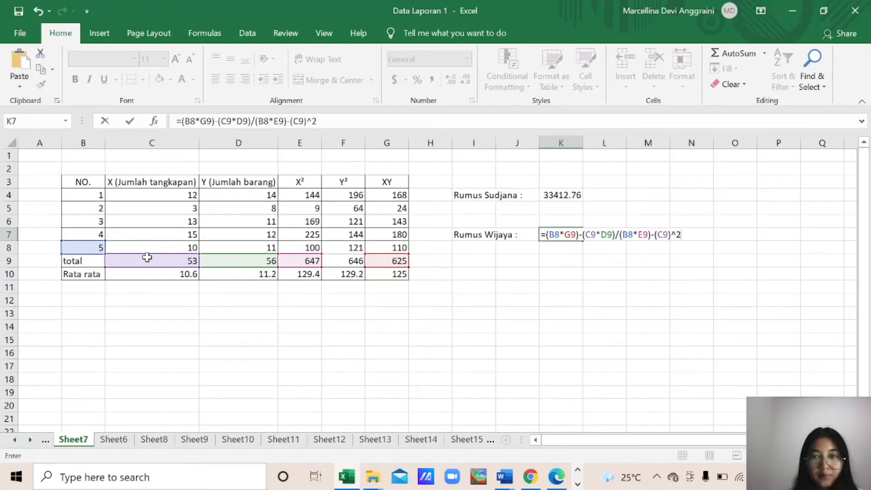
key(Return)
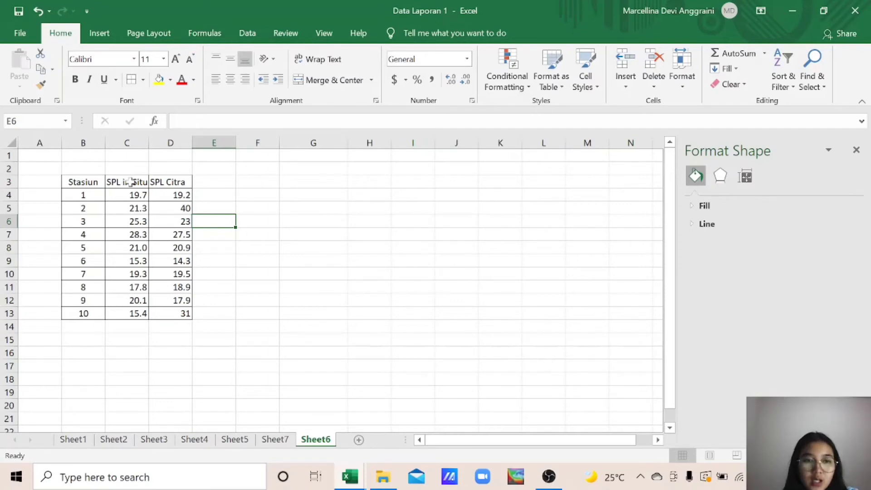
Select the SPL in Situ and SPL Citra data in C3:D13 on Sheet6 and open the scatter chart types.
drag(131, 182, 165, 312)
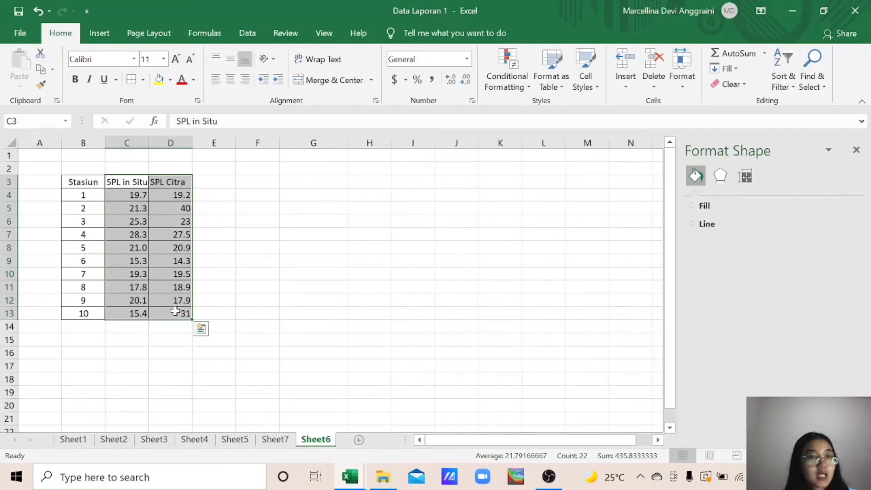
click(99, 33)
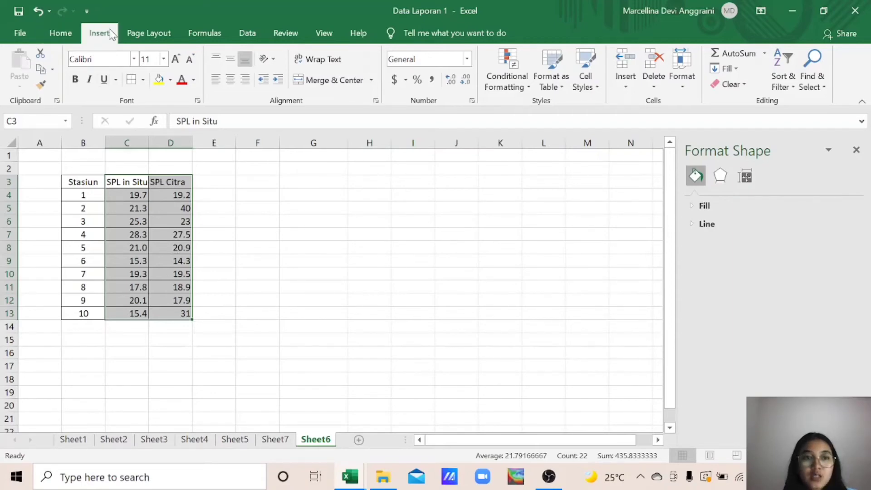
click(380, 84)
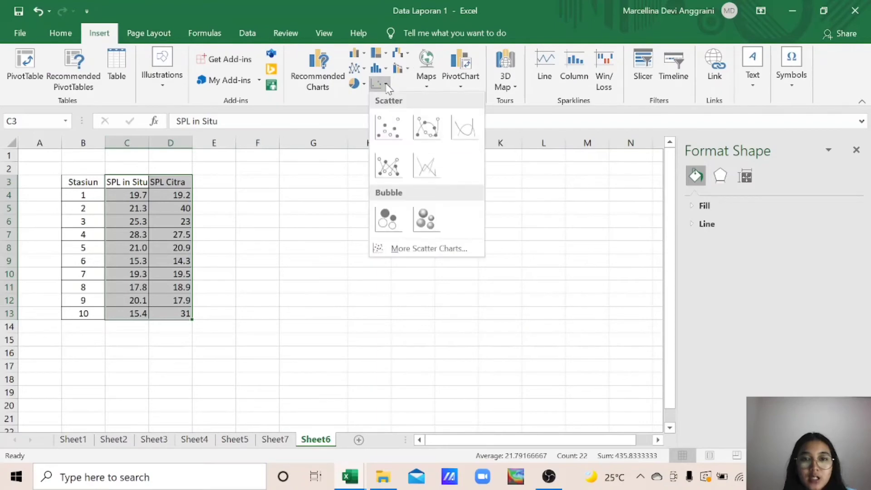
Insert a marker-only scatter chart of SPL in Situ against SPL Citra beside the table, using the layout with axis titles, linear trendline and equation.
click(388, 123)
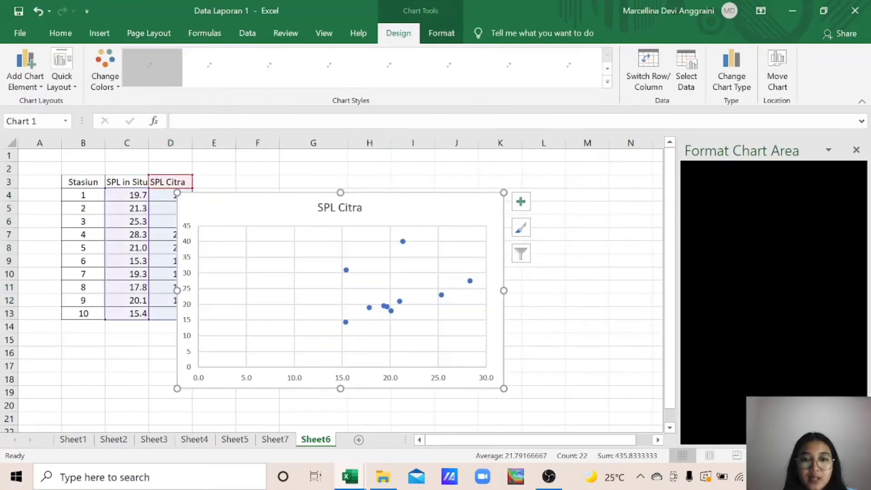
drag(399, 204, 439, 180)
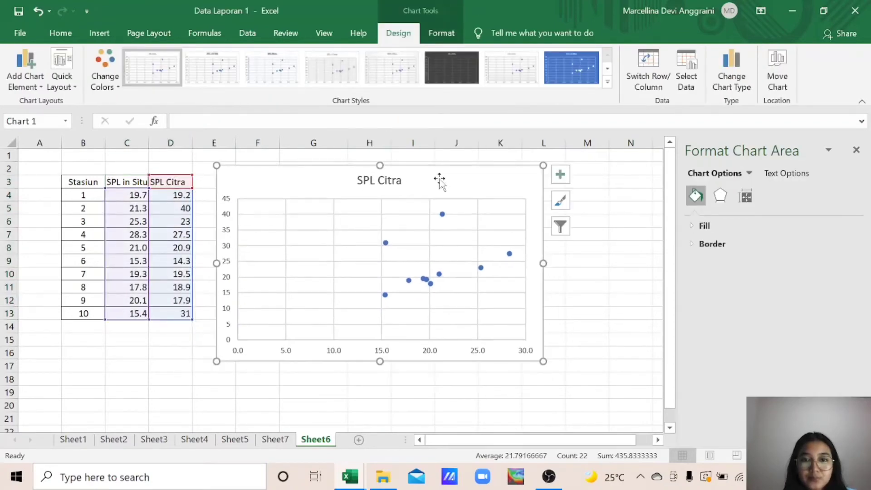
click(67, 83)
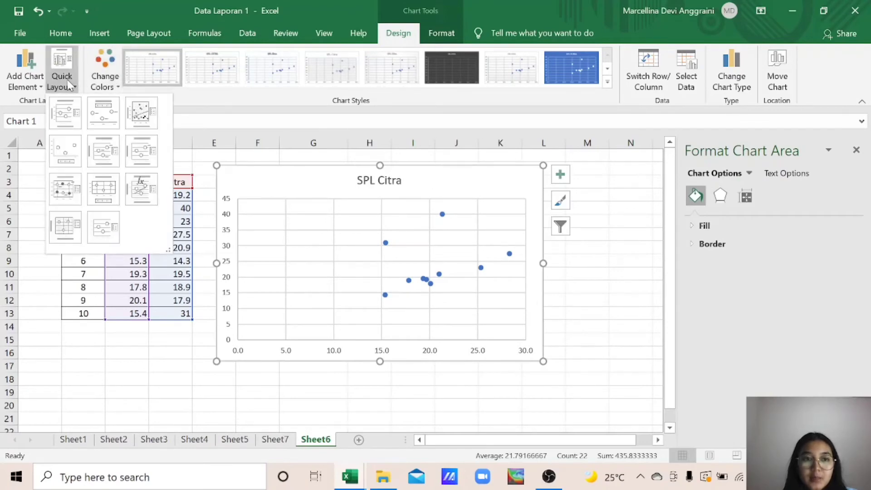
click(137, 192)
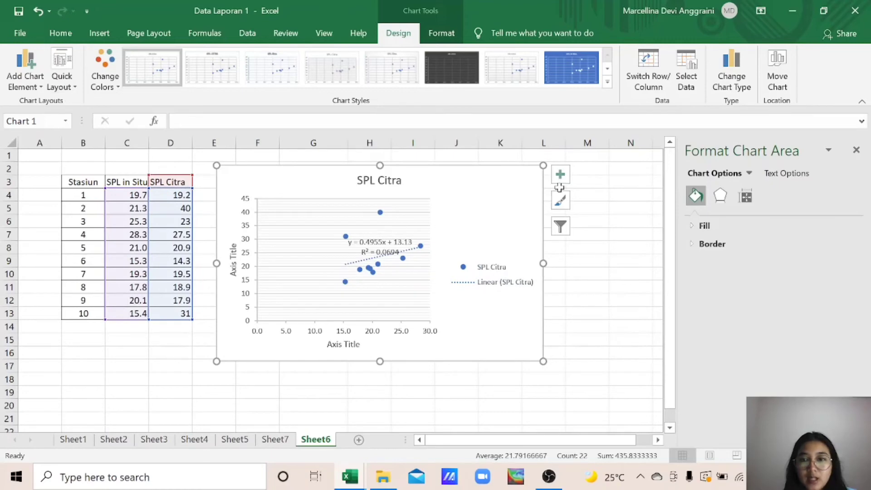
Add a second trendline to the SPL Citra series and set its type to Exponential.
click(567, 175)
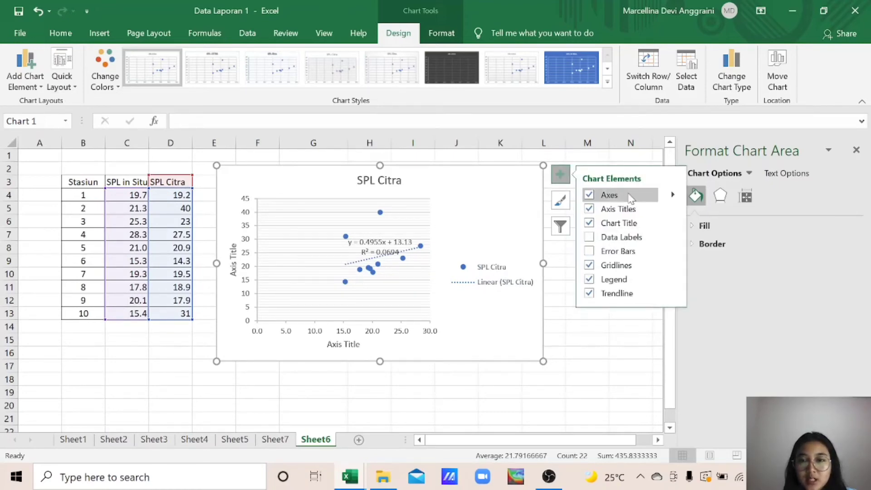
click(673, 294)
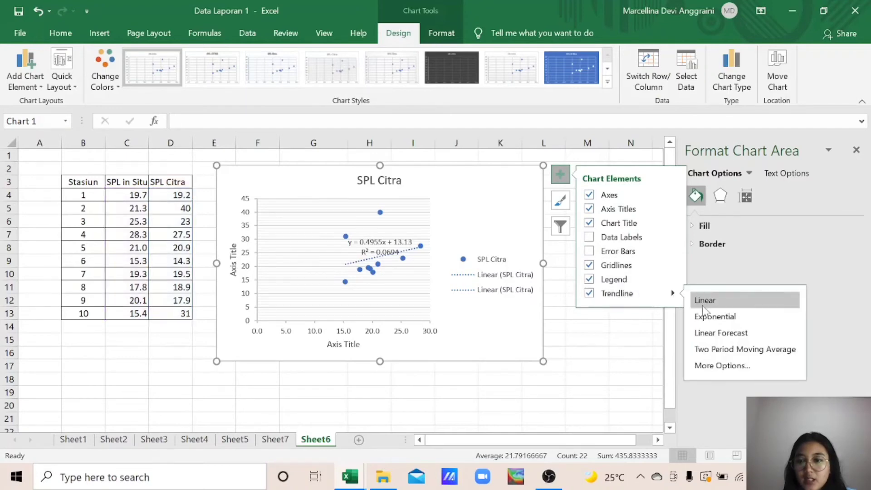
click(714, 318)
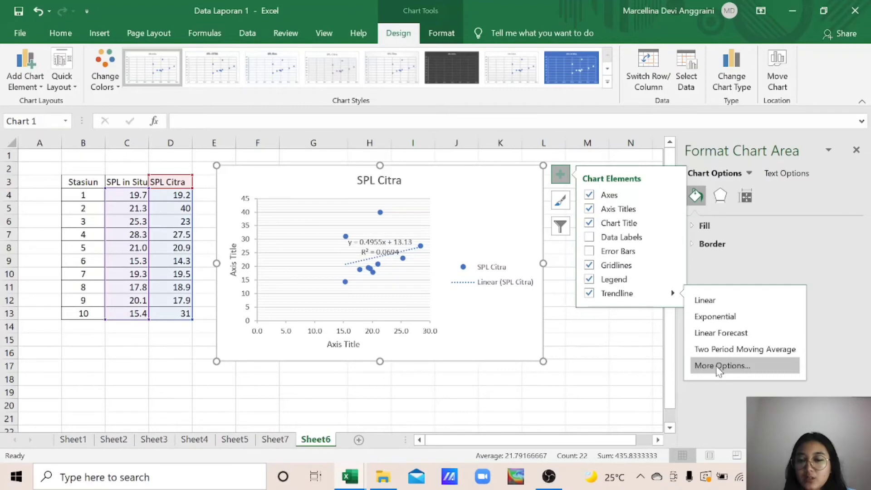
click(715, 367)
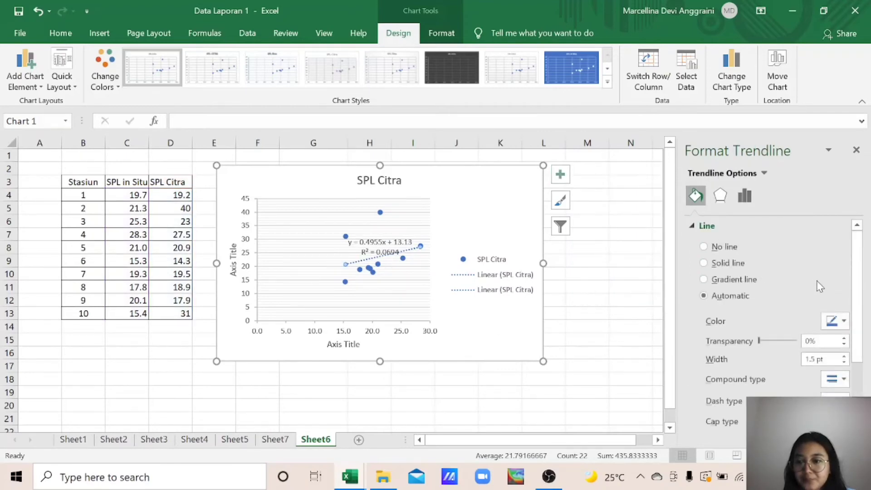
scroll(820, 286, down, 3)
scroll(819, 287, up, 3)
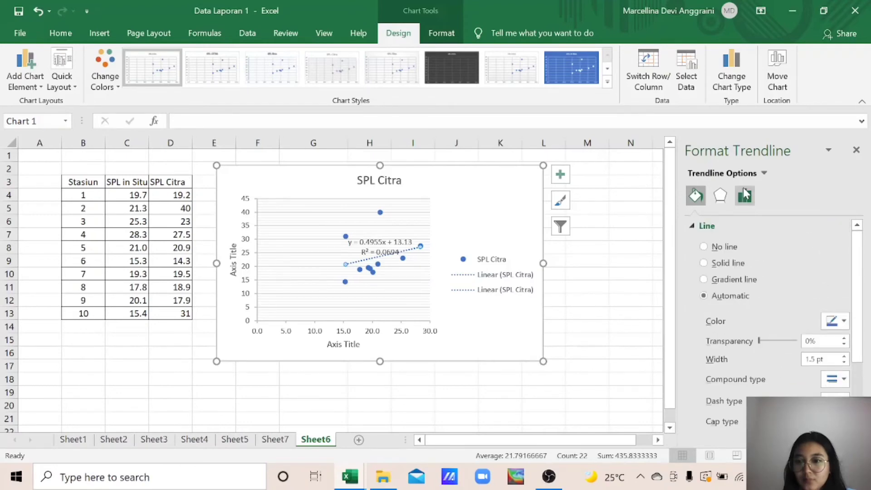
click(745, 194)
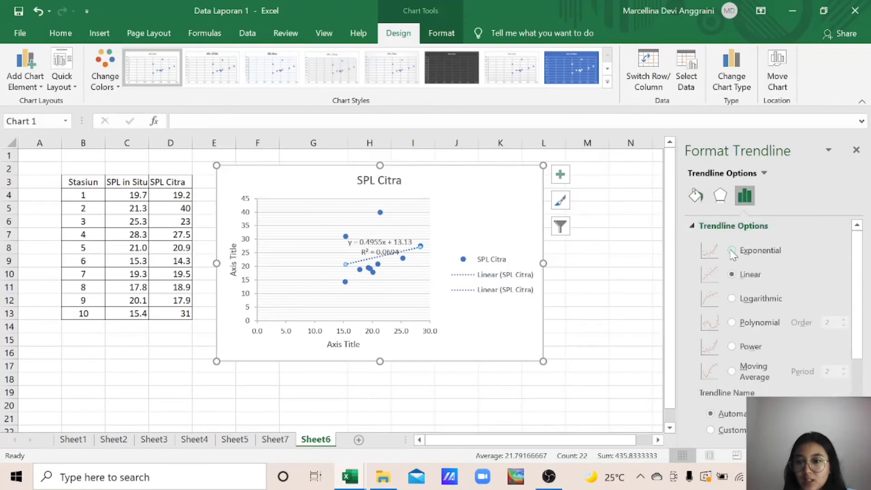
click(732, 251)
scroll(804, 278, down, 2)
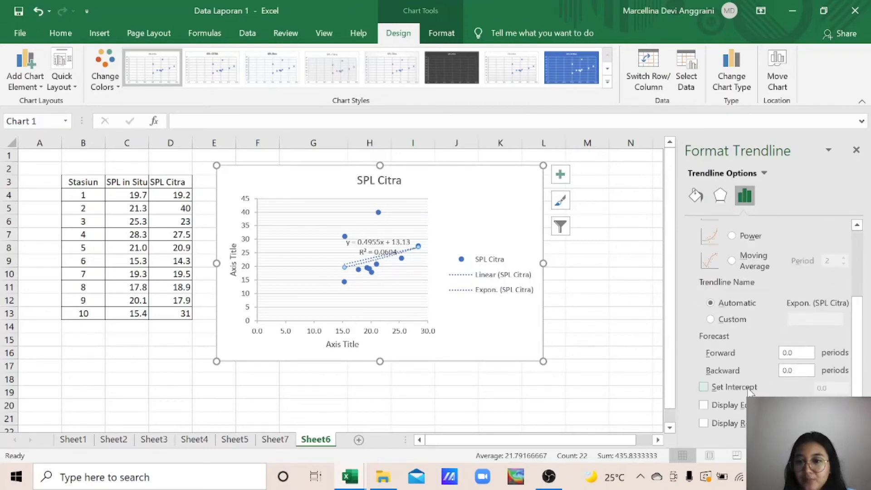
click(704, 423)
click(704, 404)
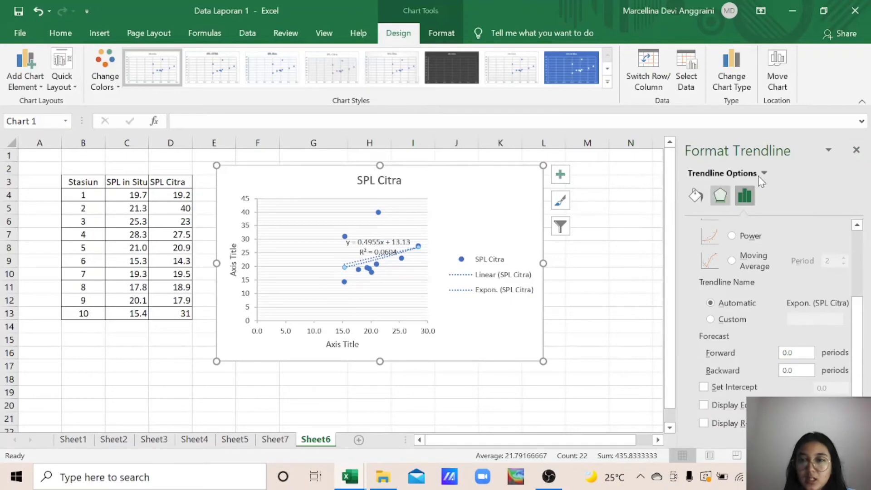
click(856, 150)
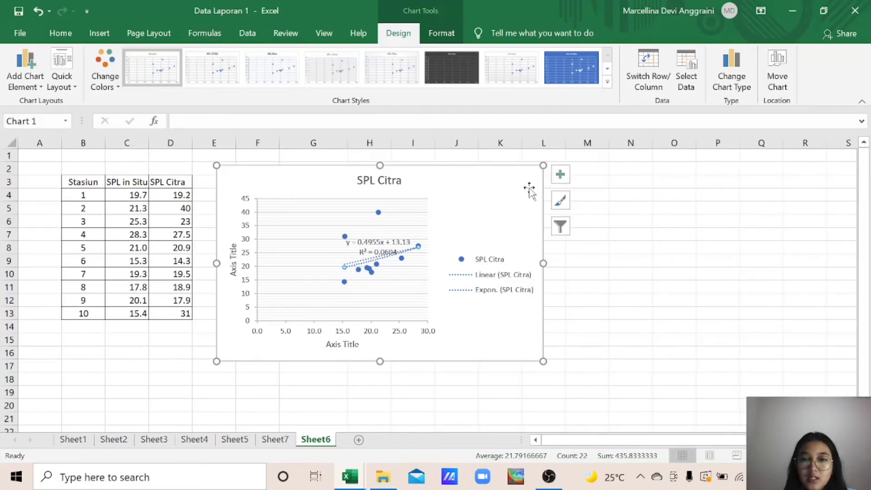
Shift the chart slightly down and away from the table, and change its title to "Regresi Exponensial".
drag(527, 179, 531, 203)
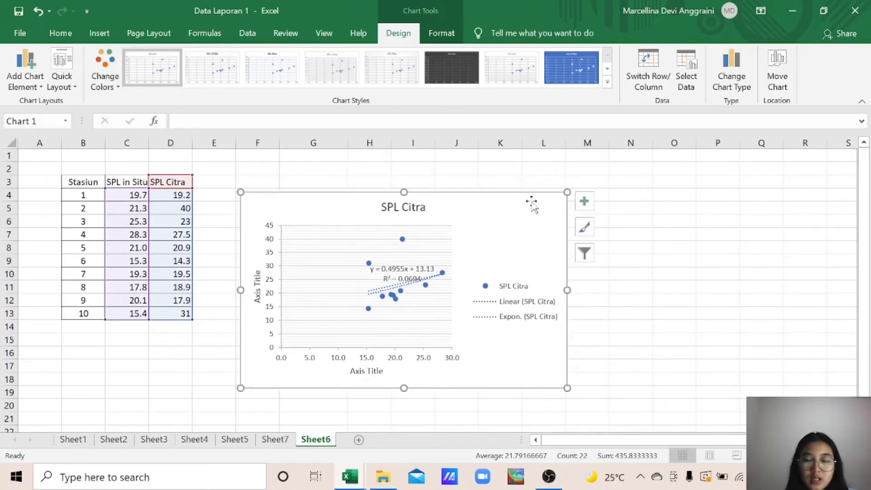
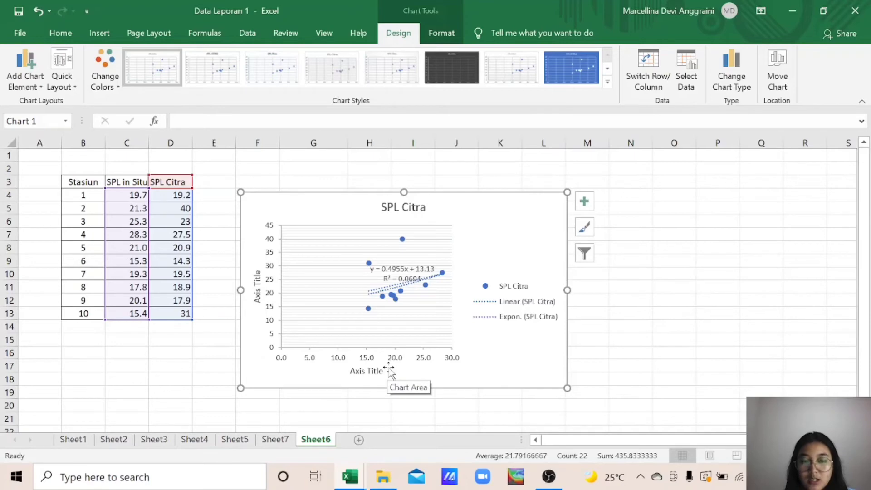
click(417, 200)
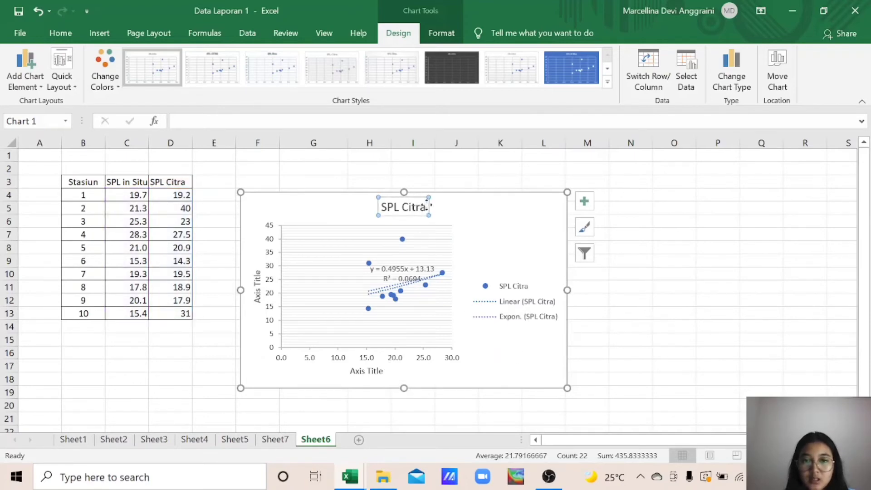
click(427, 207)
drag(382, 207, 430, 207)
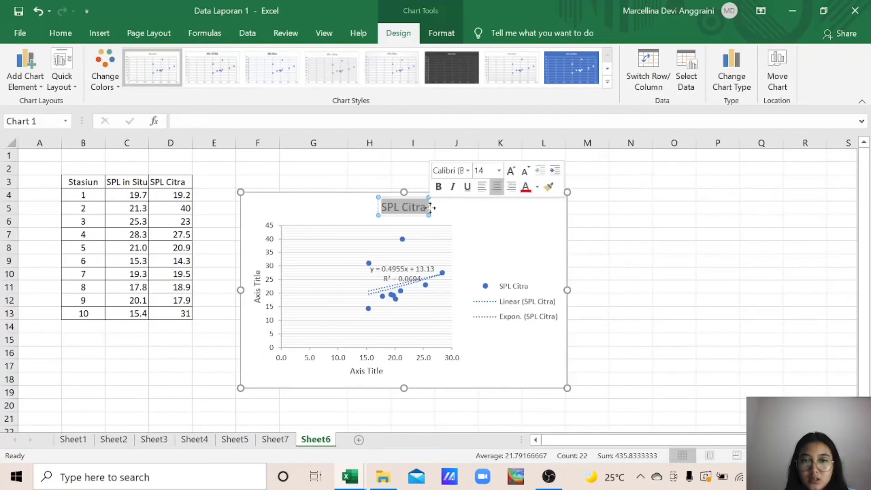
key(Delete)
text(R)
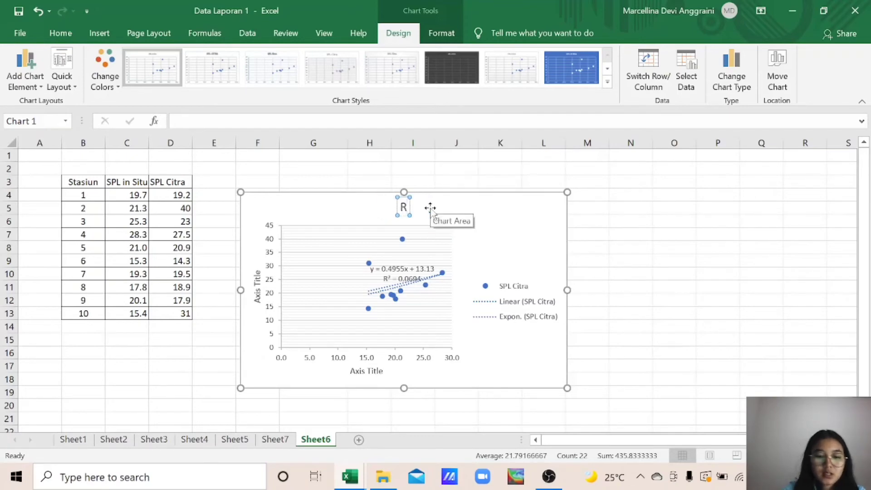
text(egres)
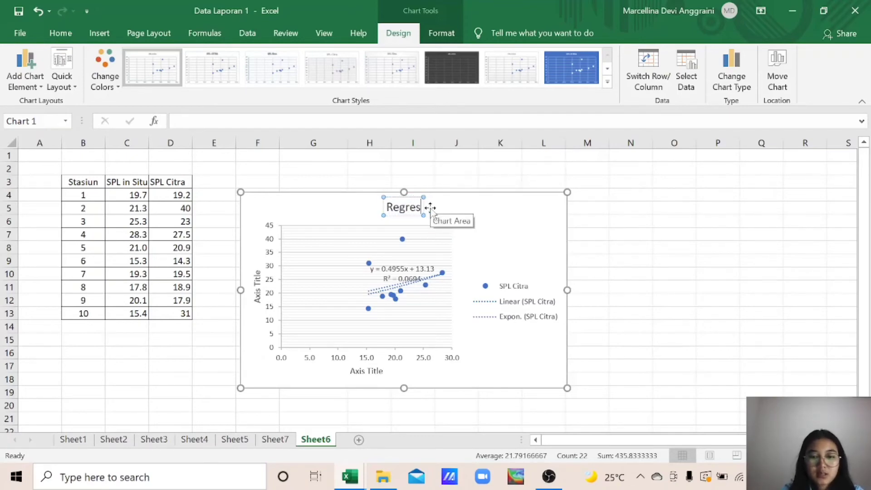
text(i Ex)
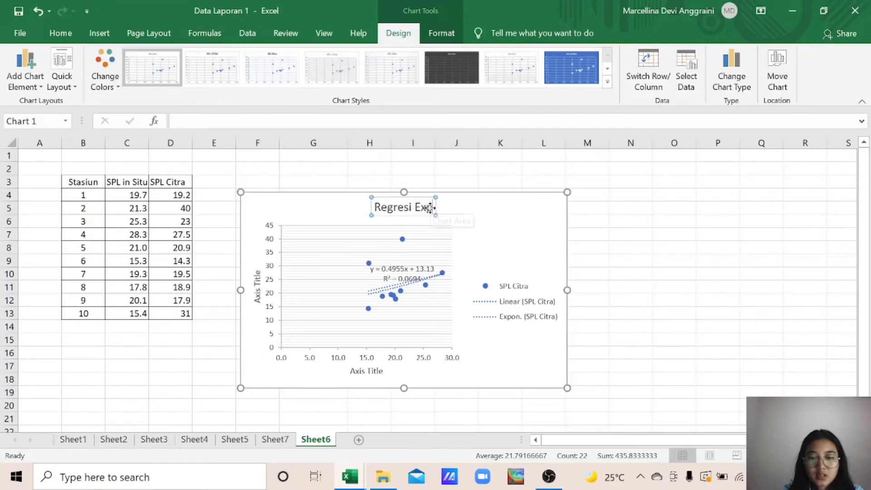
text(ponensial)
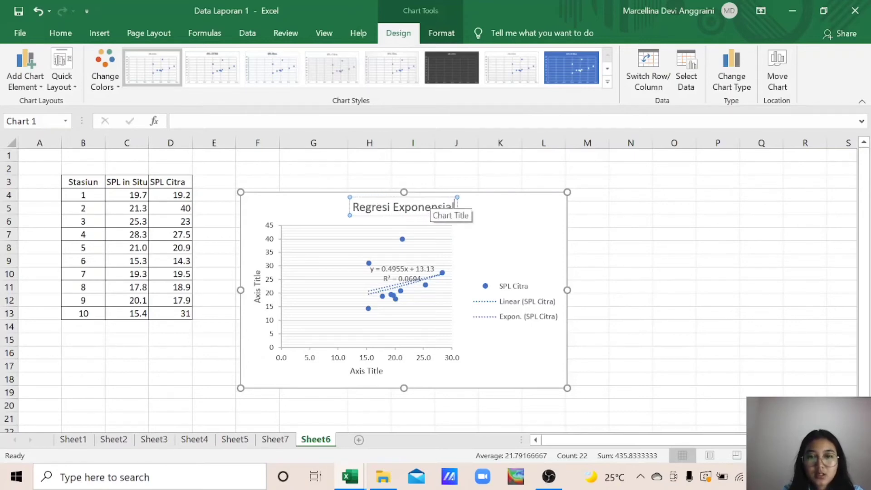
click(506, 348)
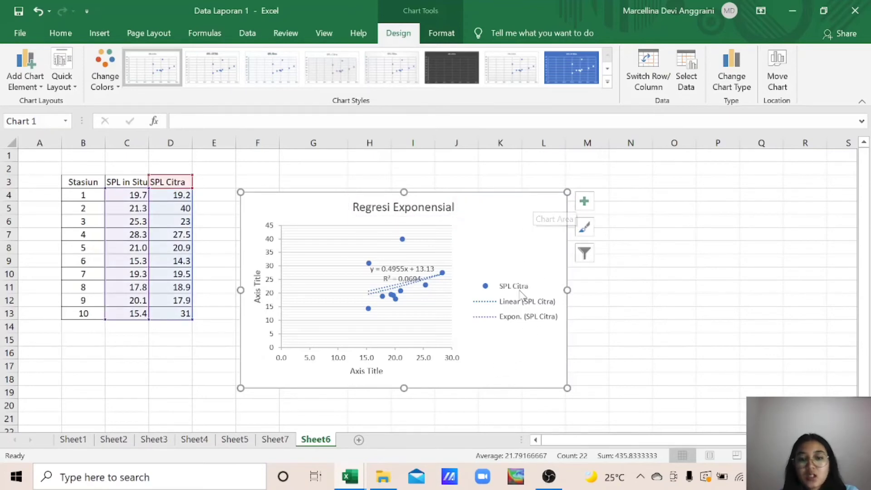
Add a new worksheet and copy the Stasiun, SPL in Situ and SPL Citra table from Sheet6 into it at cell B2.
click(358, 440)
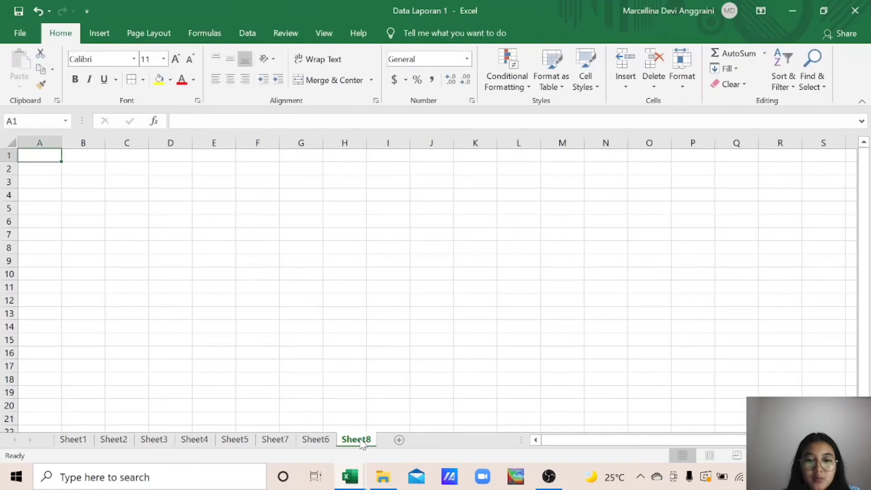
click(316, 440)
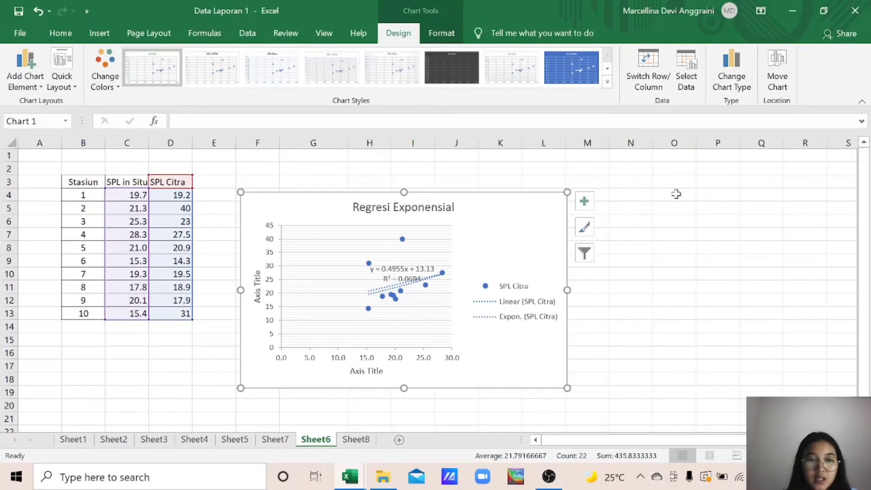
click(163, 366)
drag(80, 182, 169, 310)
key(ctrl+c)
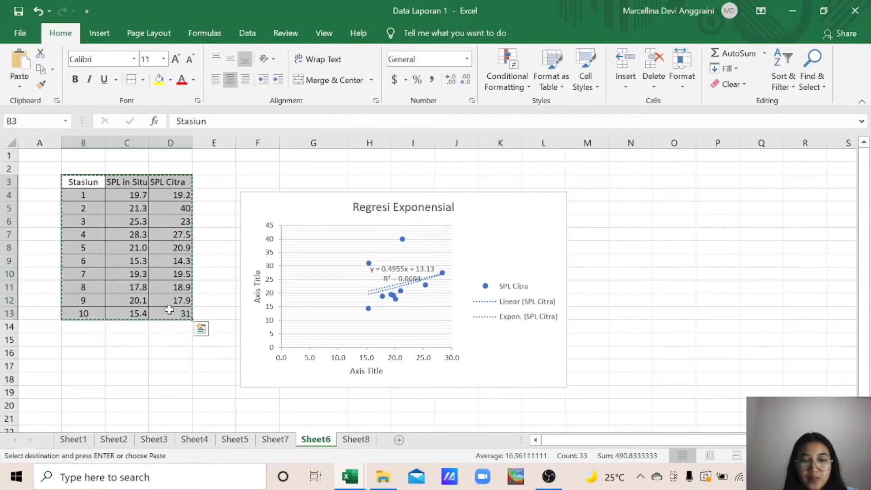
click(360, 441)
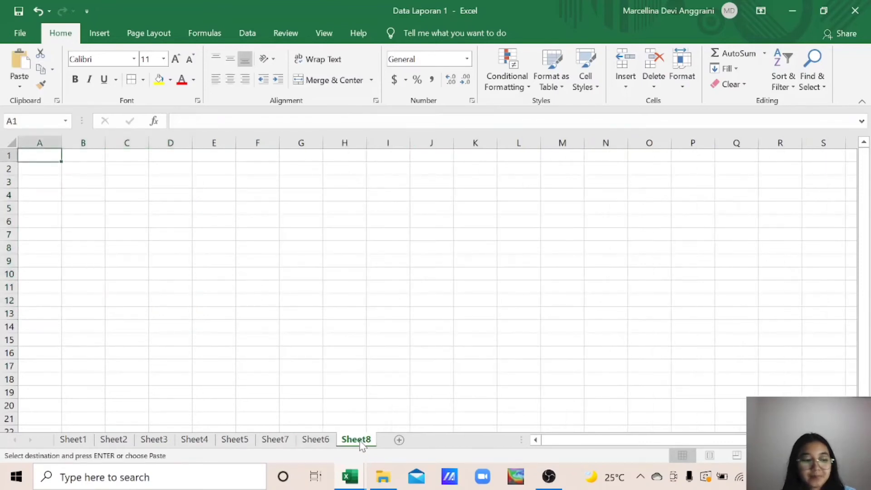
click(65, 168)
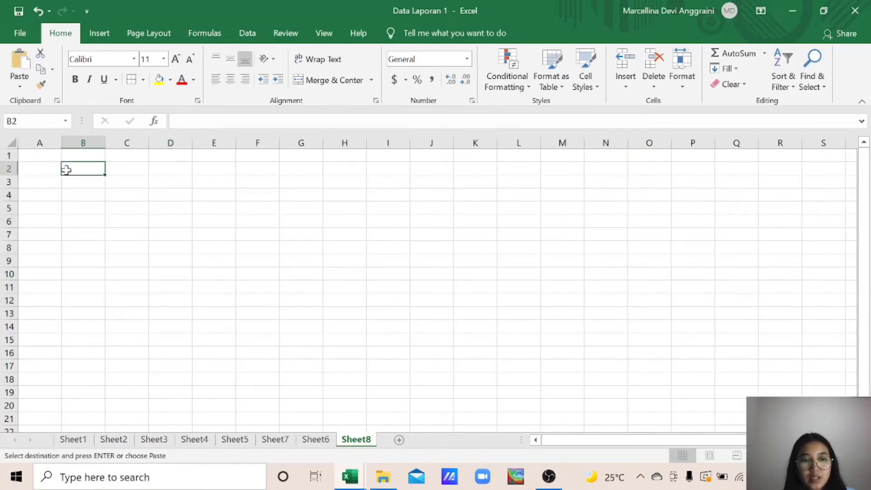
key(ctrl+v)
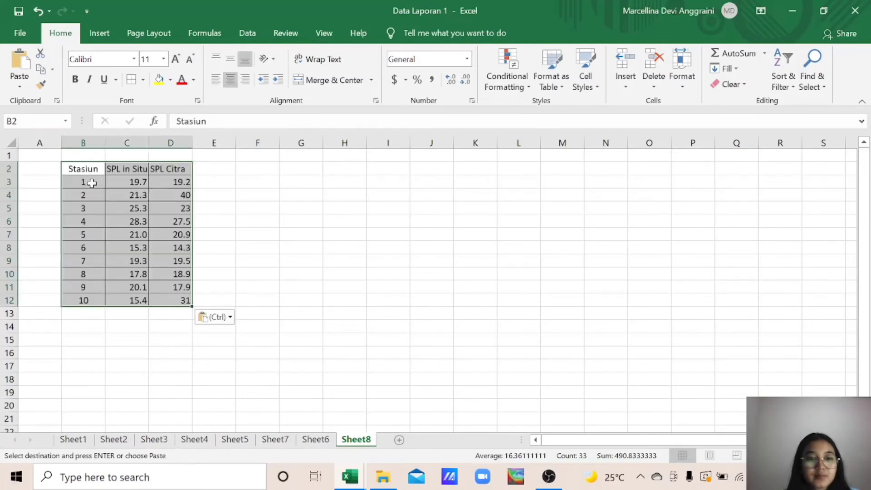
Chart C2:D12 on Sheet8 as a marker-only scatter, move it up slightly, and apply the layout with axis titles, linear trendline and equation.
drag(128, 169, 165, 301)
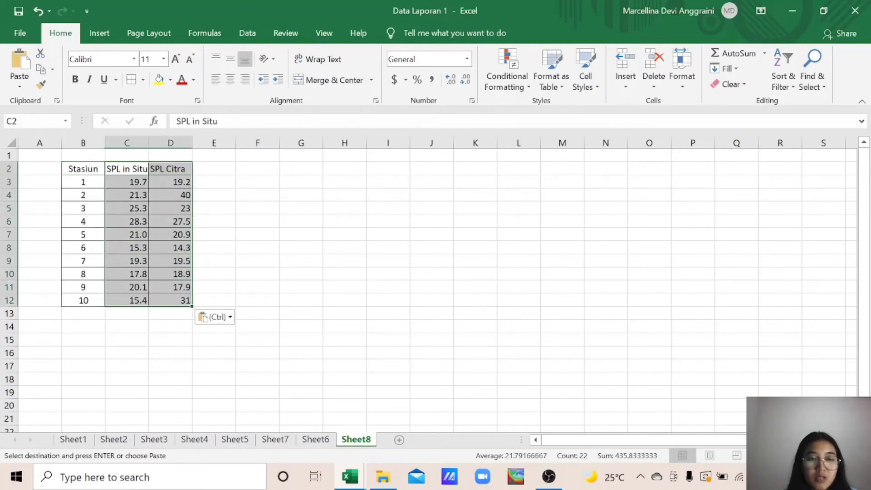
click(99, 33)
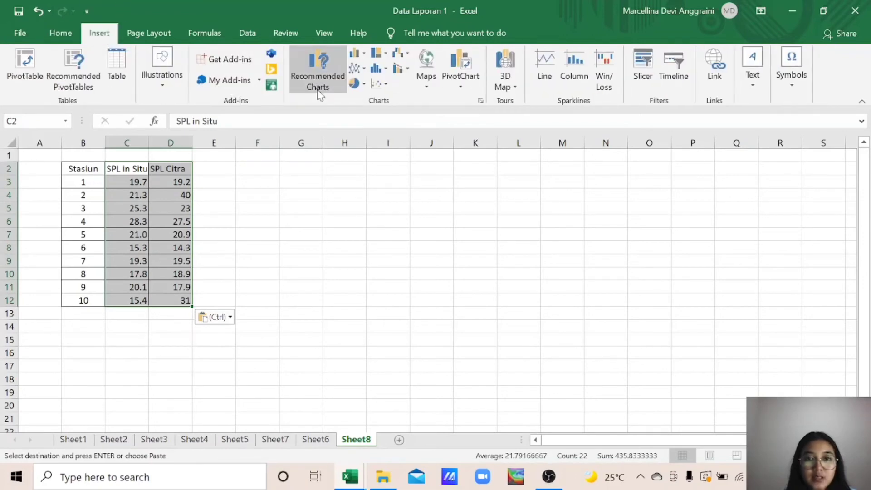
click(380, 84)
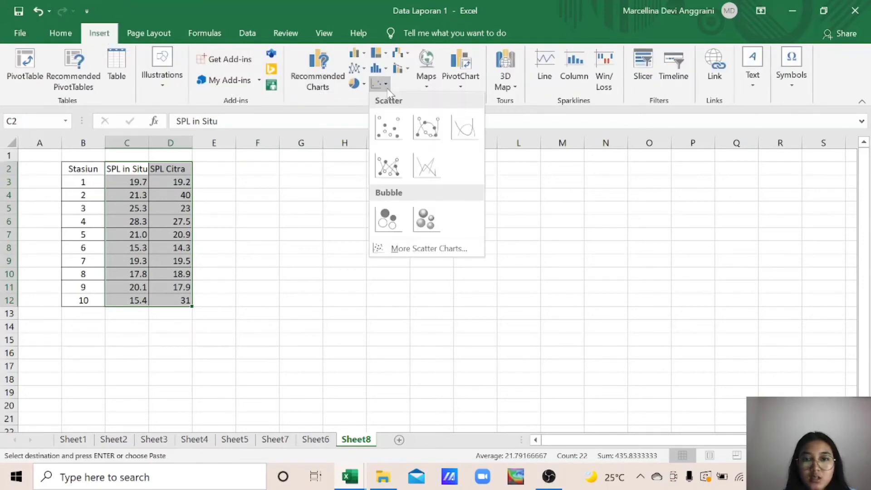
click(388, 127)
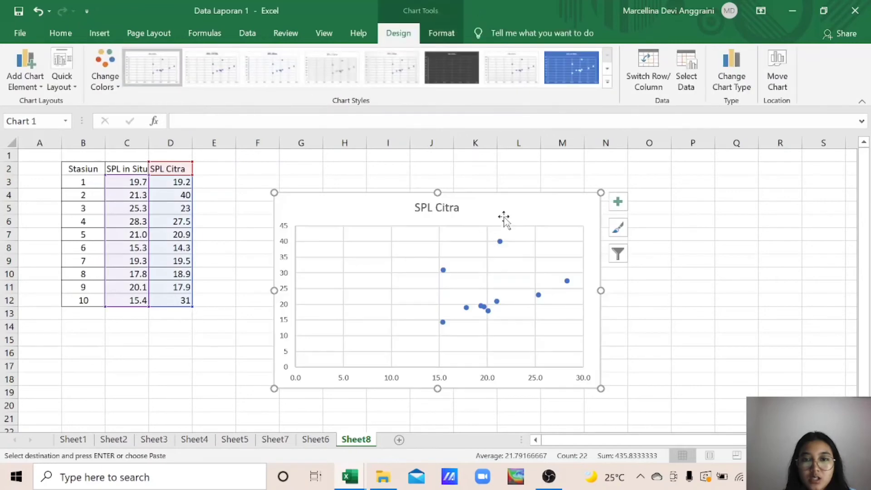
drag(503, 217, 504, 199)
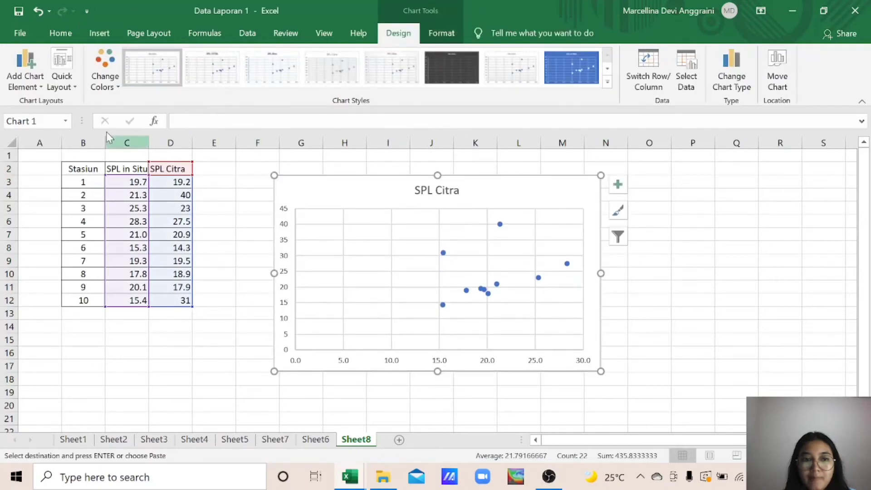
click(61, 78)
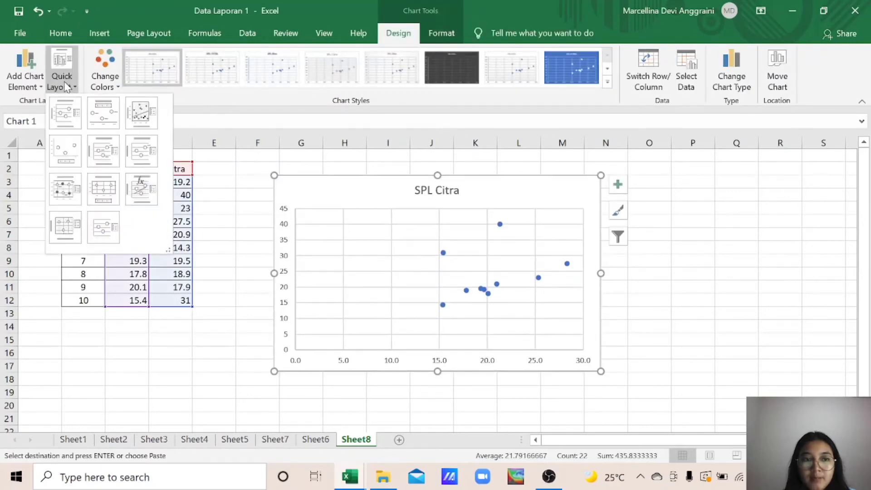
click(146, 195)
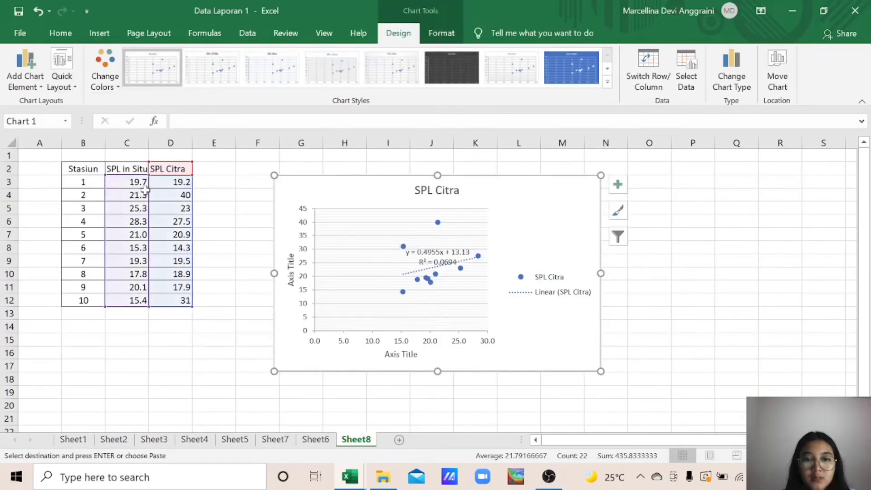
Add a second trendline to the SPL Citra series on Sheet8, keeping its type as Linear.
click(618, 195)
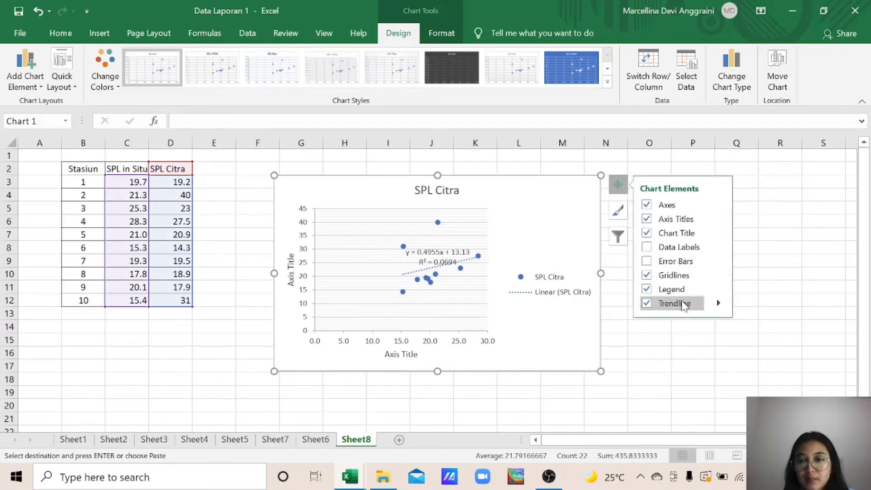
click(719, 304)
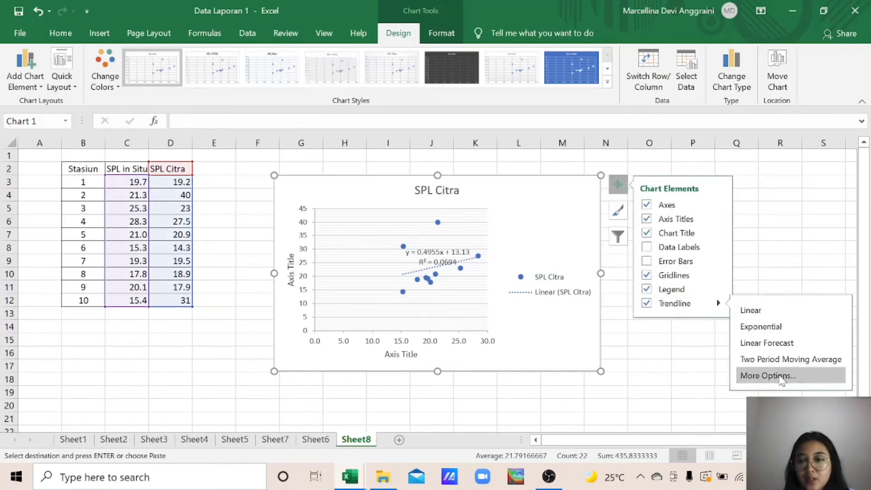
click(780, 376)
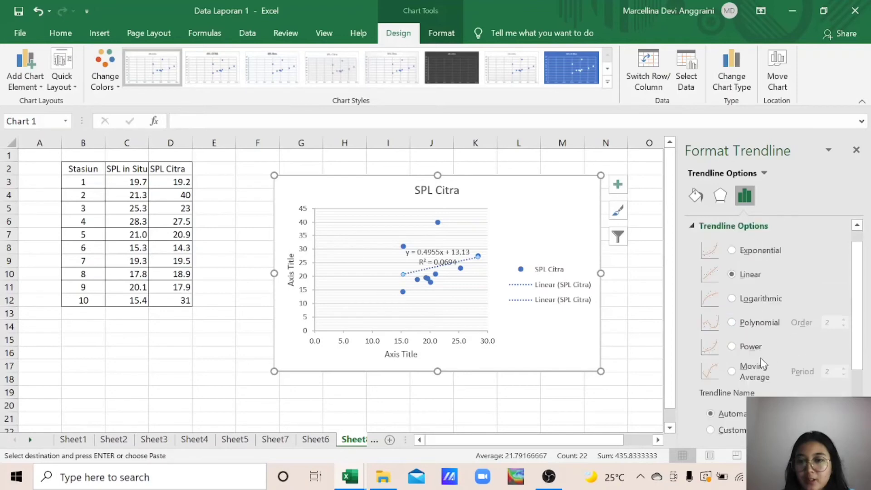
scroll(760, 358, down, 3)
scroll(762, 371, down, 1)
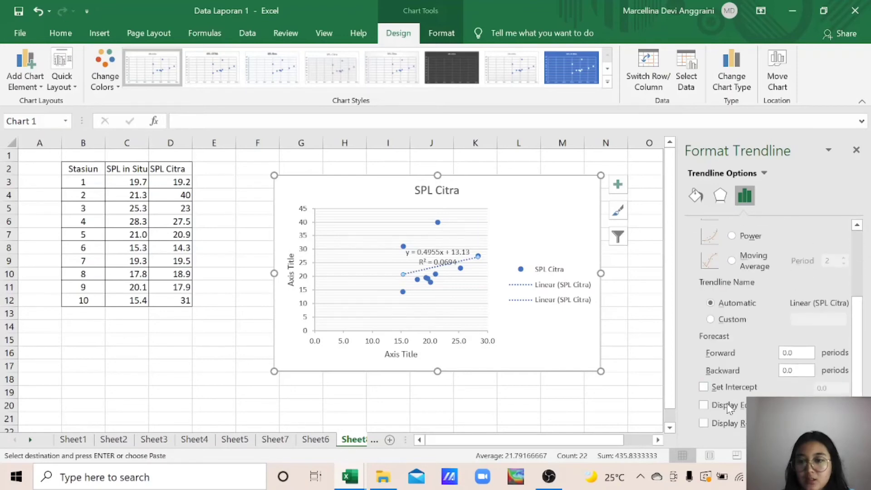
click(704, 405)
click(703, 405)
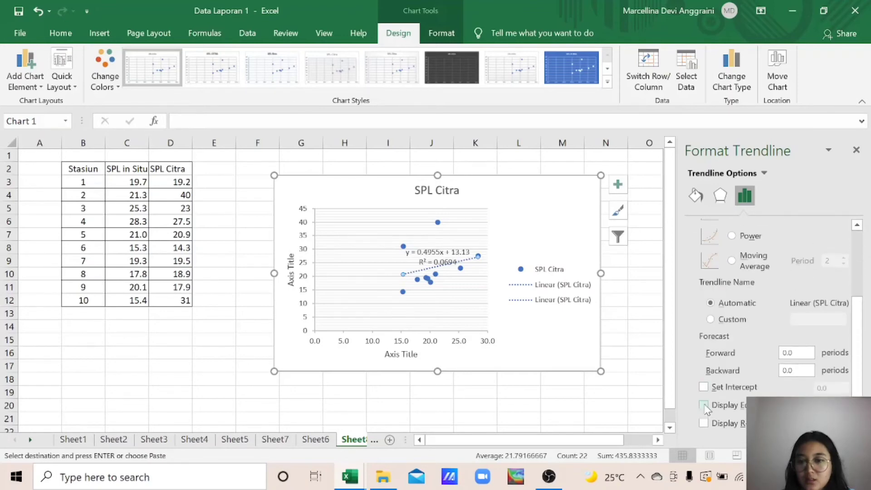
click(856, 150)
Change the title of the Sheet8 chart to "Regresi Linear".
click(434, 190)
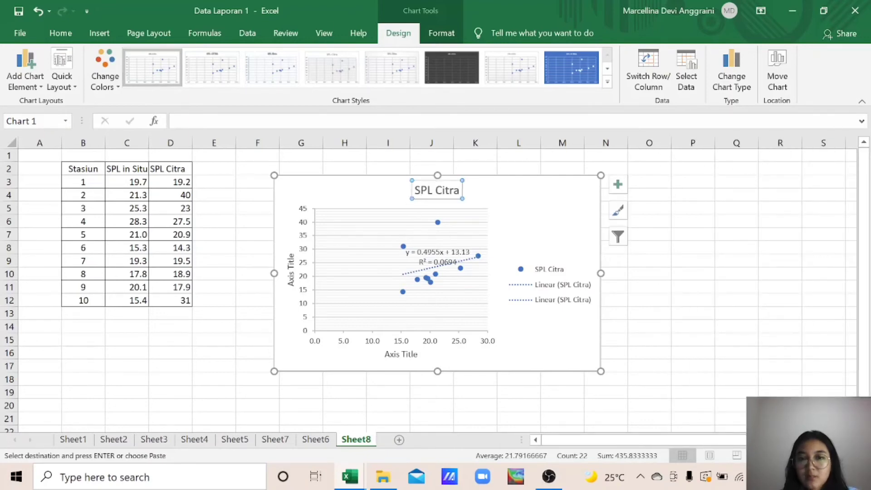
click(435, 190)
triple_click(434, 190)
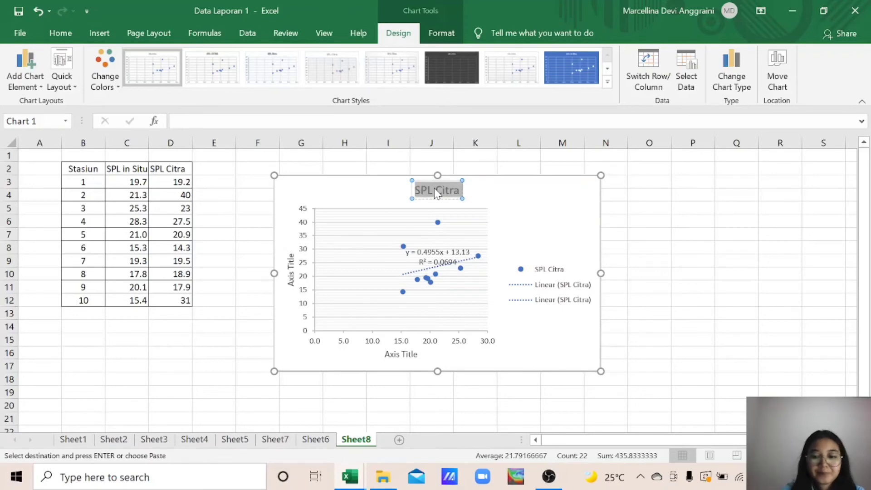
key(Delete)
text(Re)
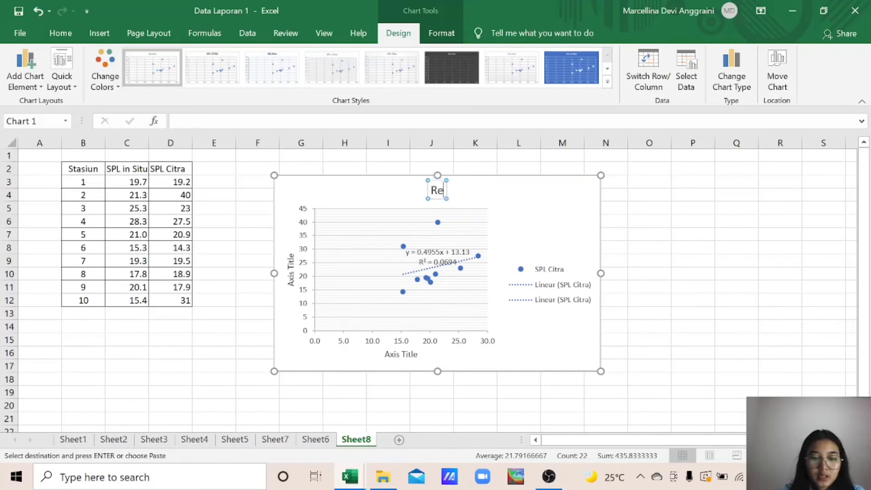
text(gresi)
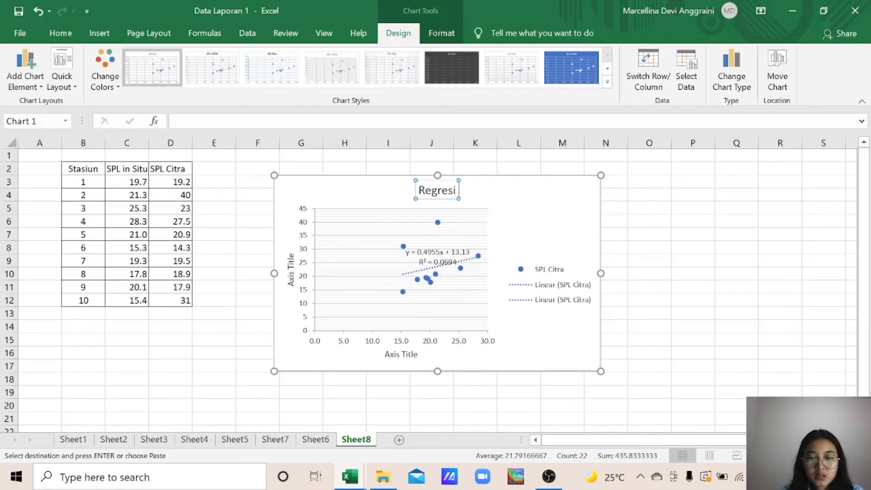
text( Linear)
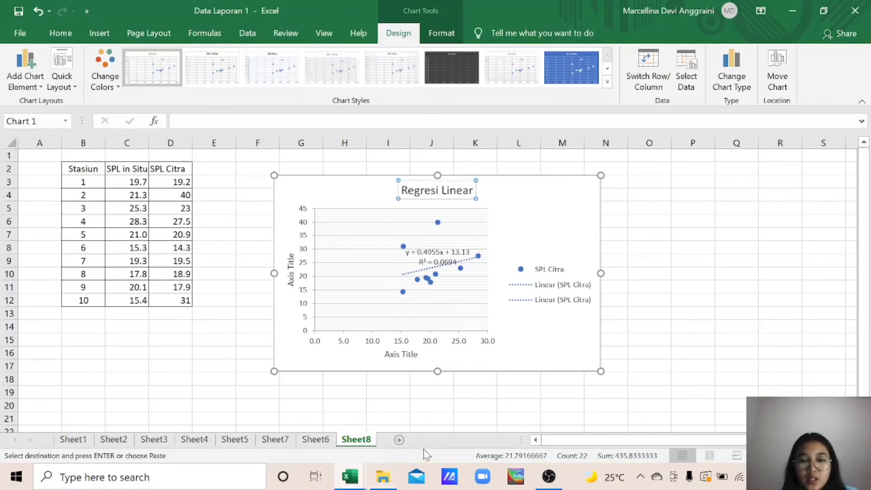
Add a new worksheet and copy the Stasiun, SPL in Situ and SPL Citra table from Sheet8 into it at cell B3.
click(399, 439)
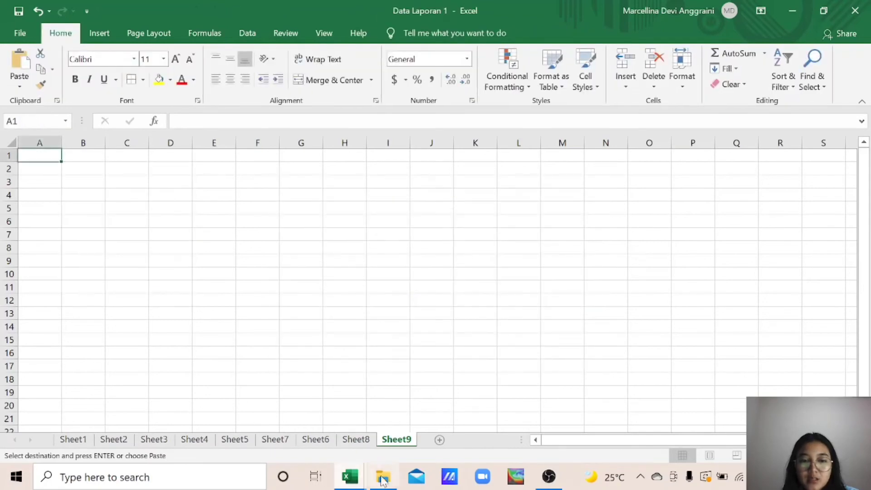
click(367, 440)
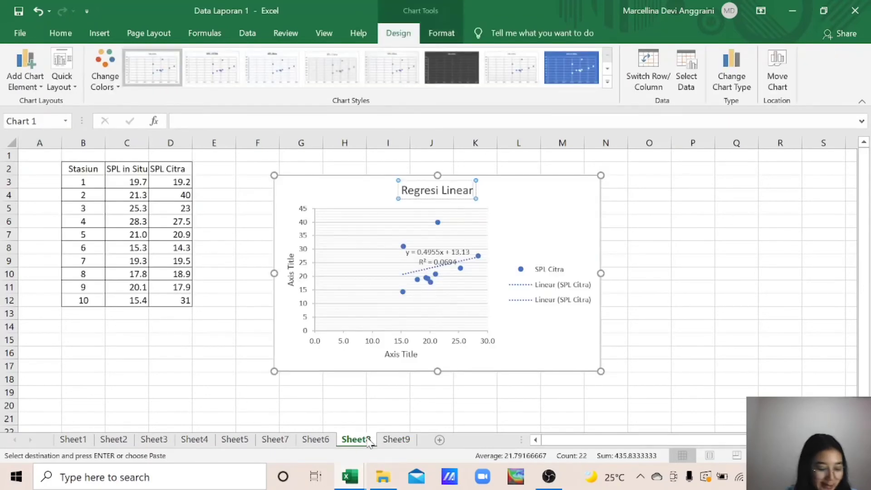
drag(88, 173, 171, 303)
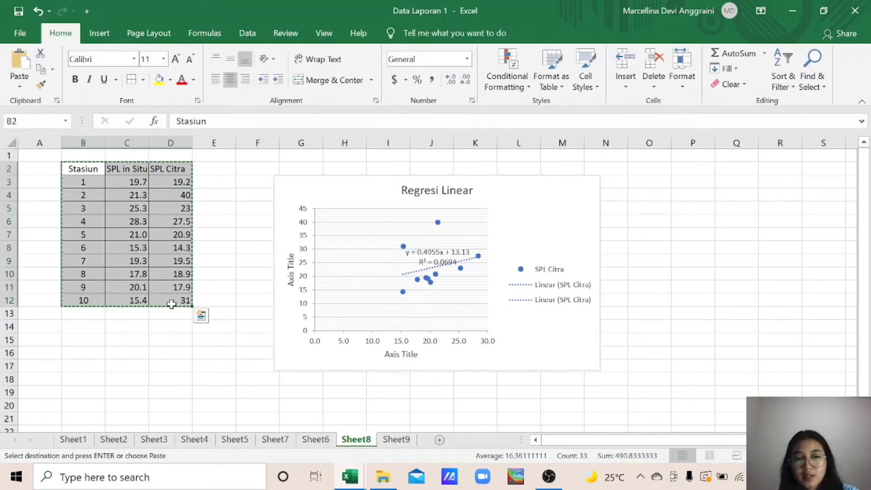
click(396, 439)
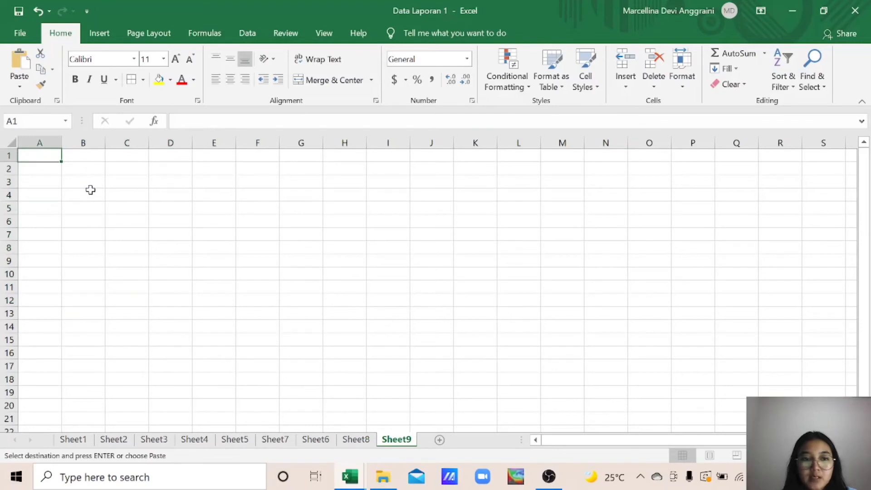
click(90, 189)
click(95, 180)
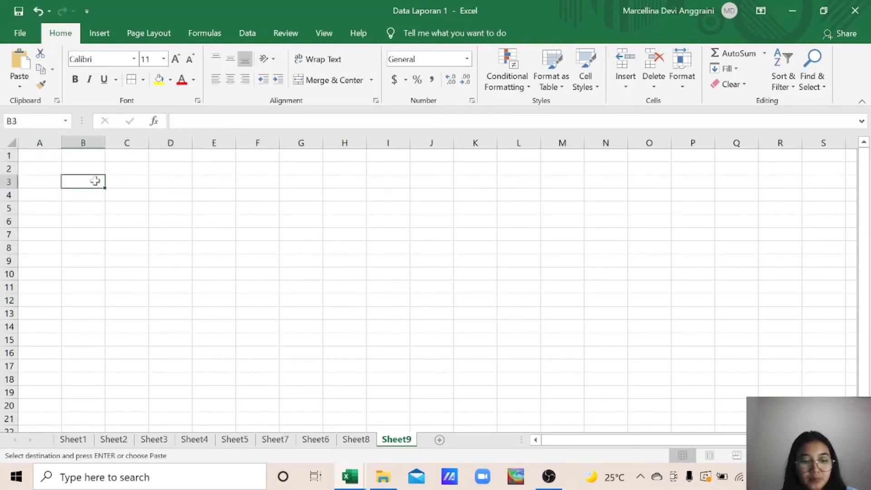
key(ctrl+v)
Chart C3:D13 on Sheet9 as a marker-only scatter, apply the layout with axis titles, linear trendline and equation, and move it up slightly.
click(120, 183)
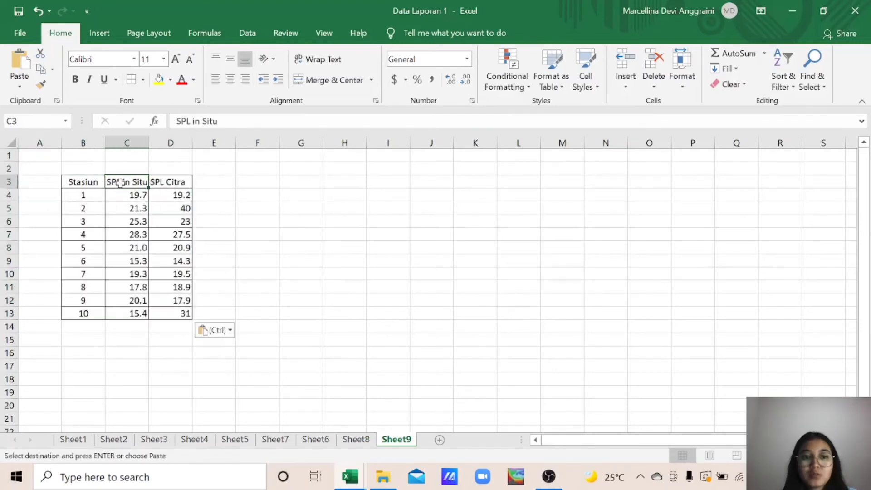
drag(142, 183, 183, 313)
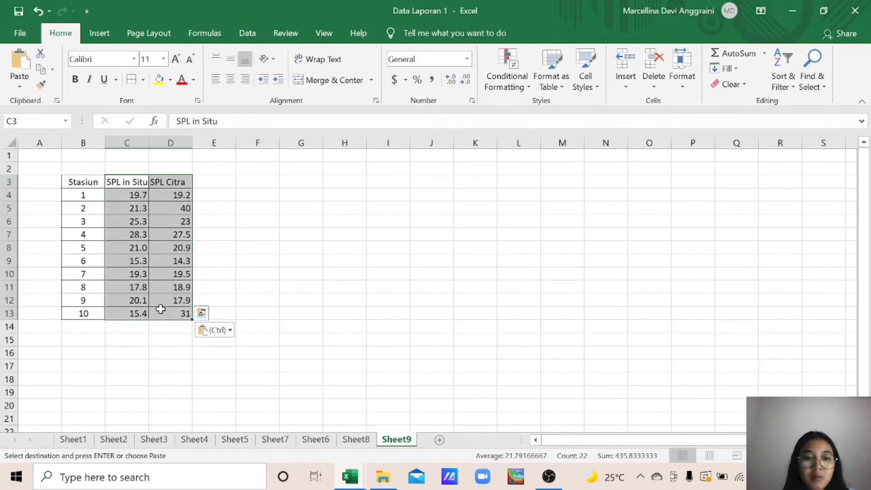
click(96, 34)
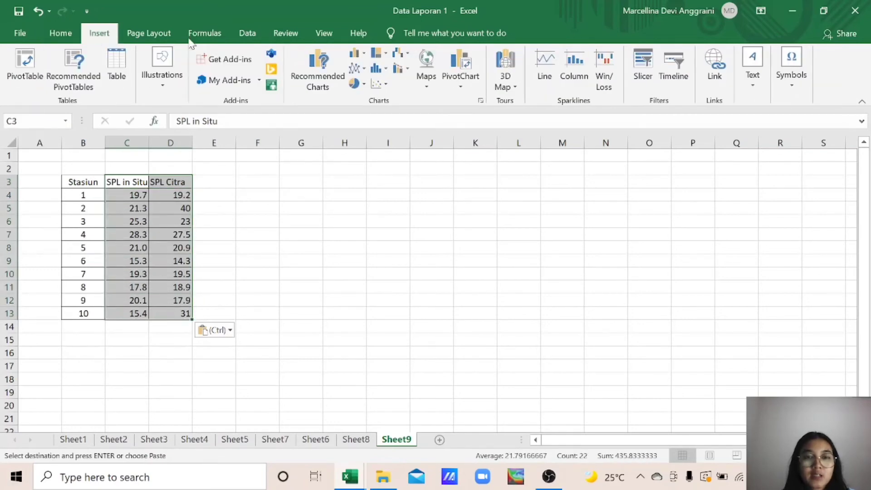
click(383, 83)
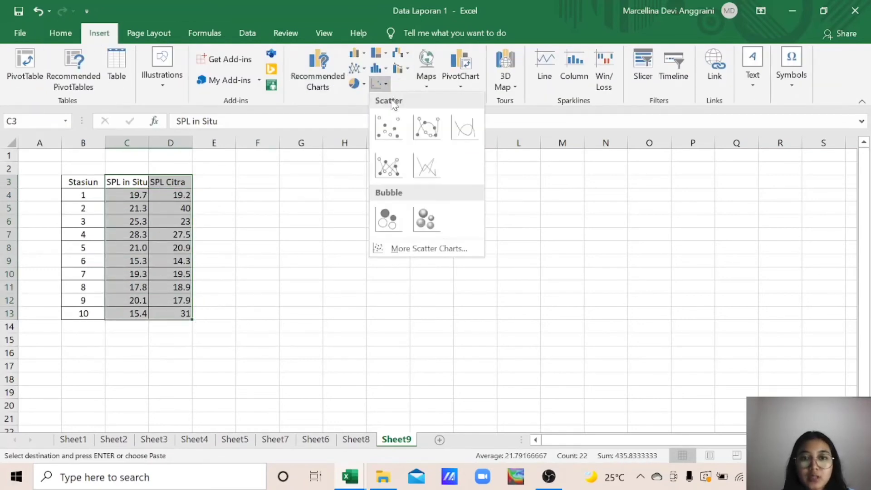
click(387, 125)
click(62, 82)
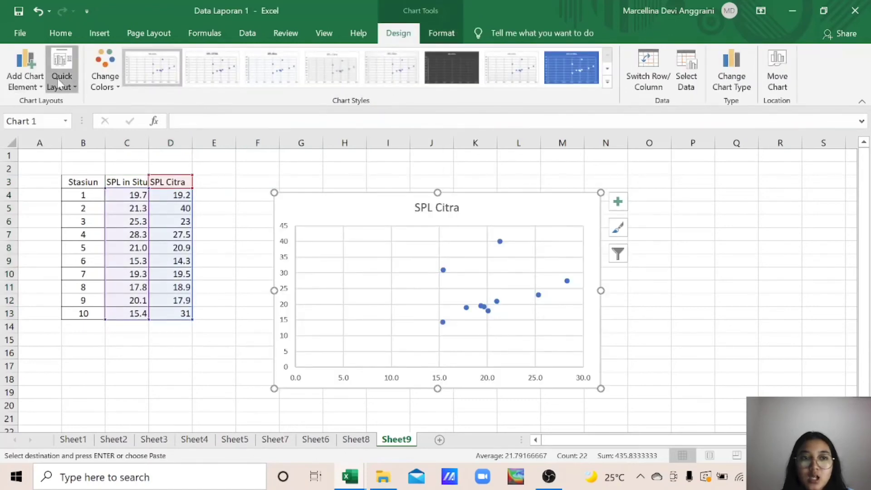
click(141, 189)
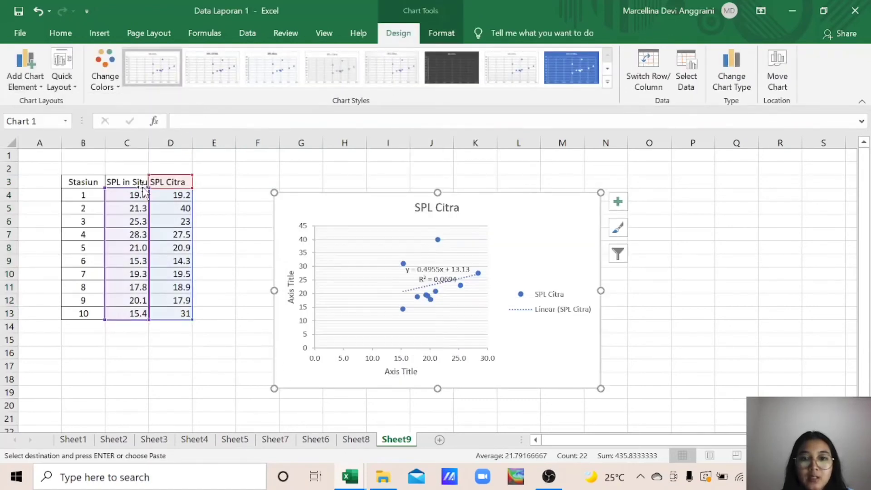
drag(569, 206, 574, 189)
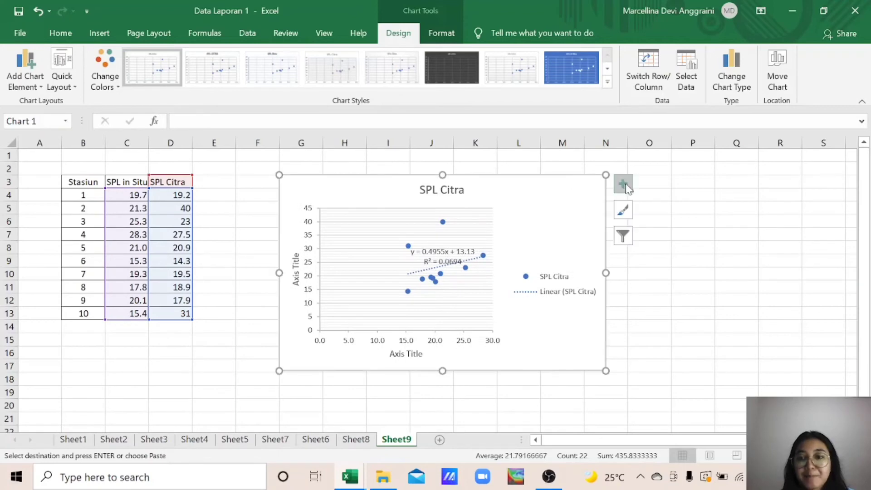
Add a second trendline to the SPL Citra series on Sheet9 and set its type to Logarithmic.
click(623, 185)
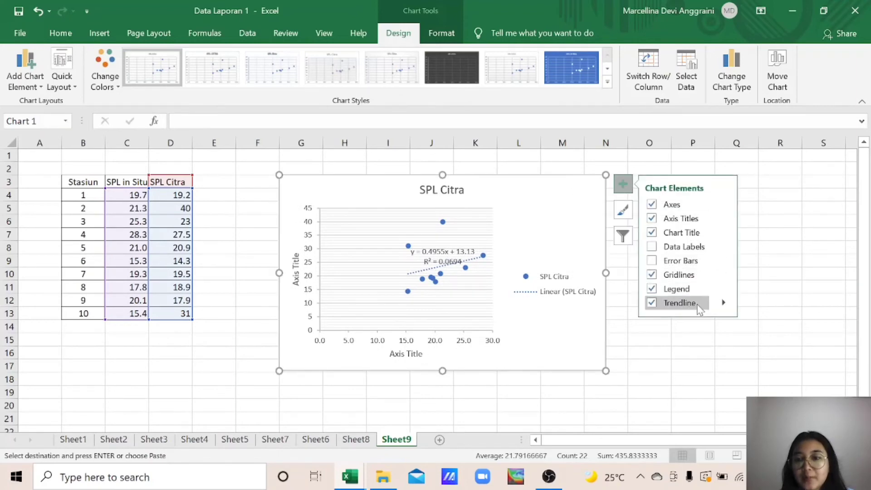
click(724, 304)
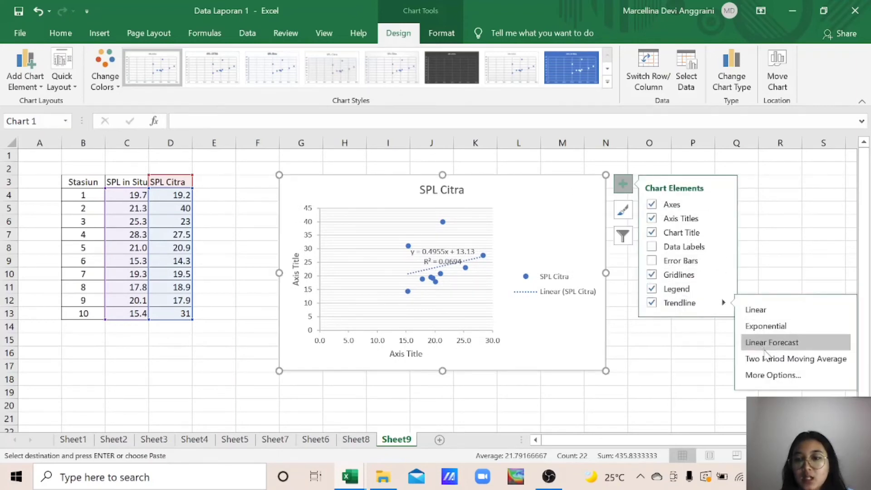
click(772, 373)
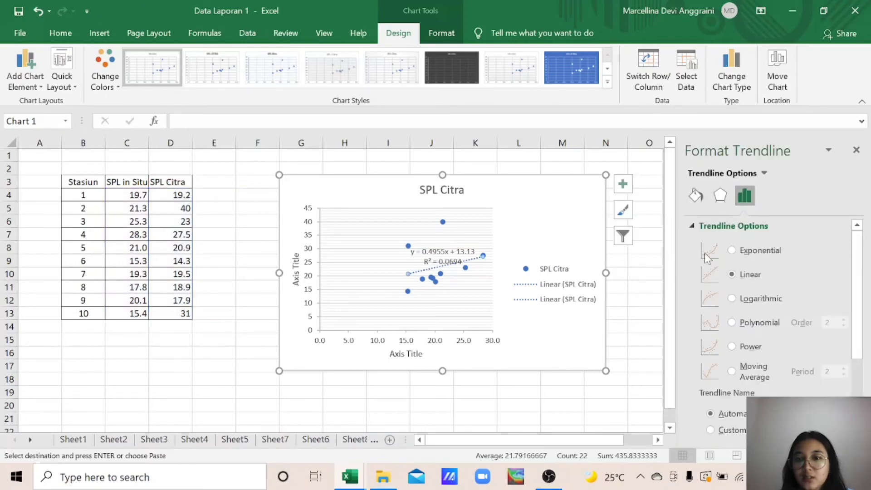
click(732, 299)
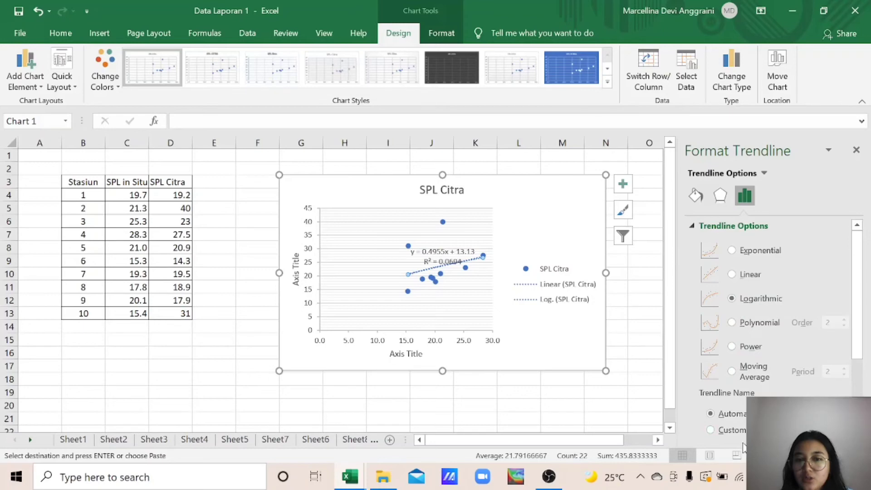
scroll(792, 357, down, 3)
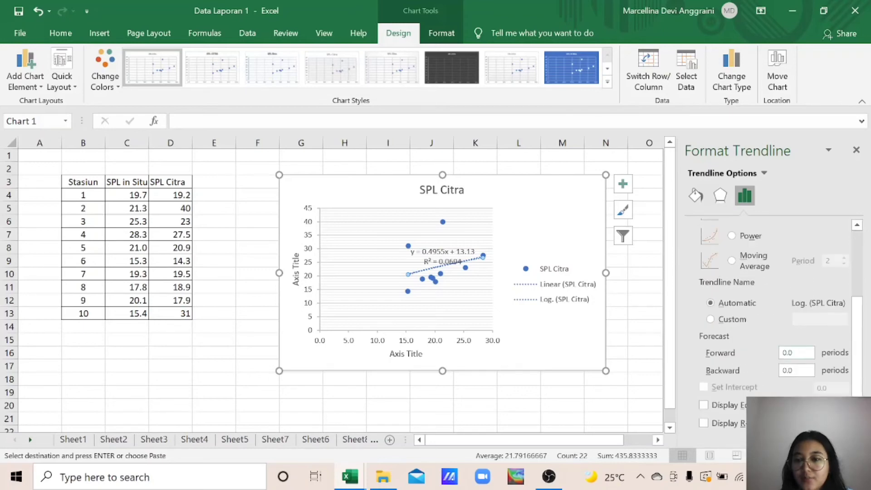
click(704, 405)
click(704, 405)
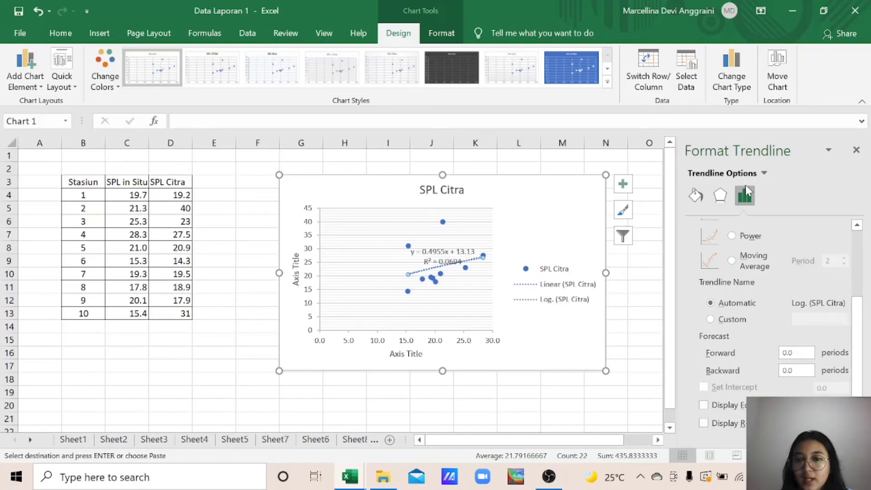
click(857, 152)
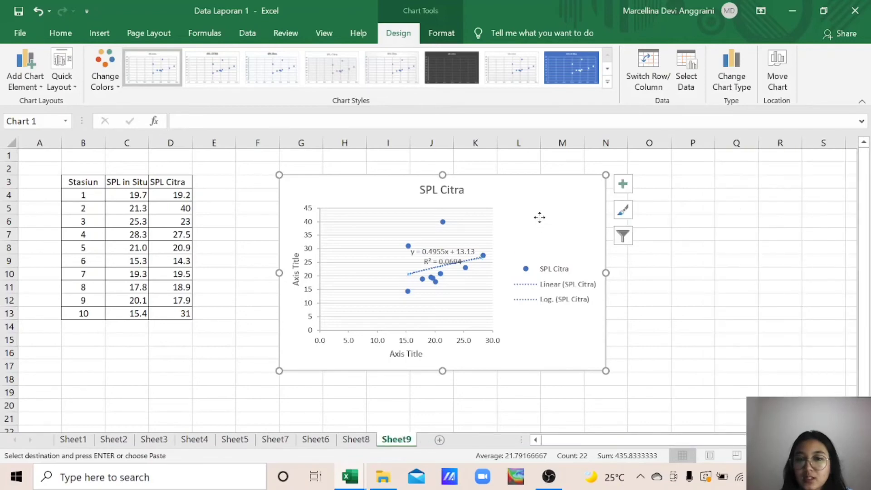
Move the Sheet9 chart slightly right and up, and change its title to "Regresi Logaritmic".
drag(538, 218, 552, 214)
click(553, 214)
click(458, 187)
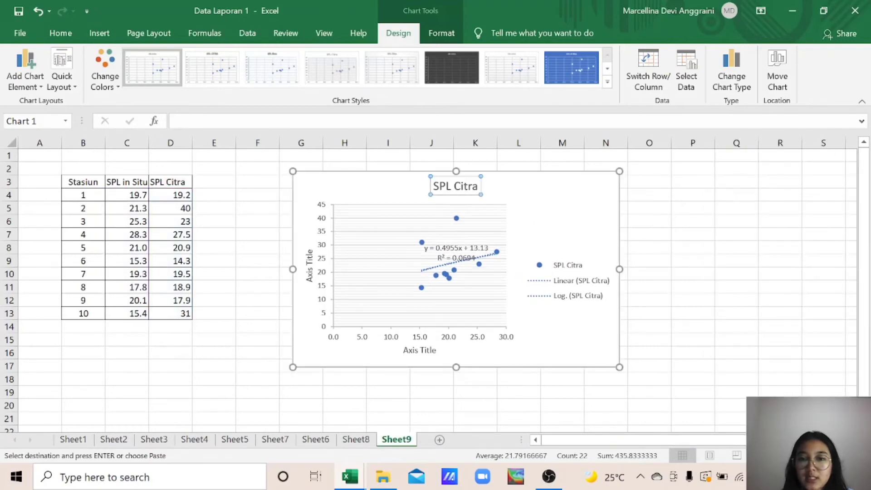
triple_click(462, 187)
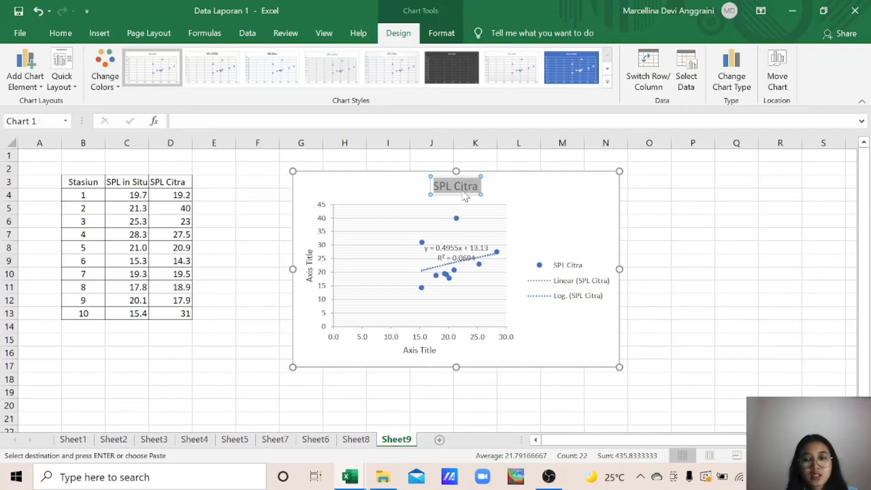
key(BackSpace)
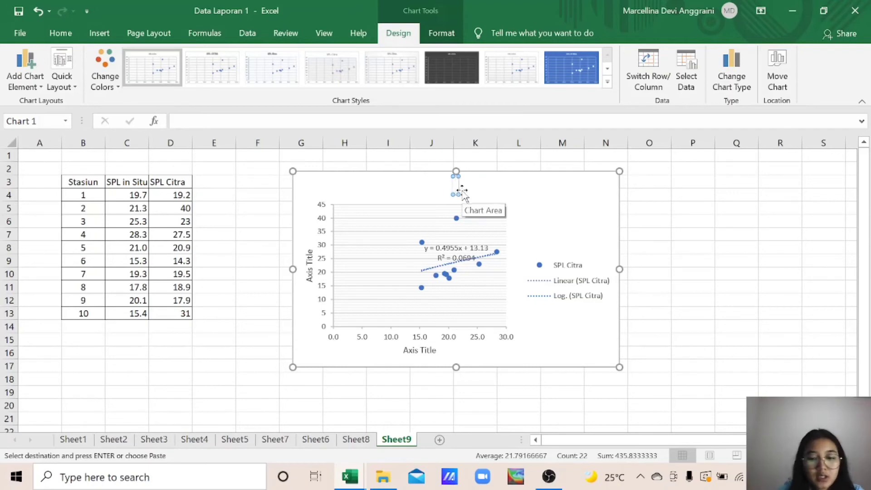
text(Regre)
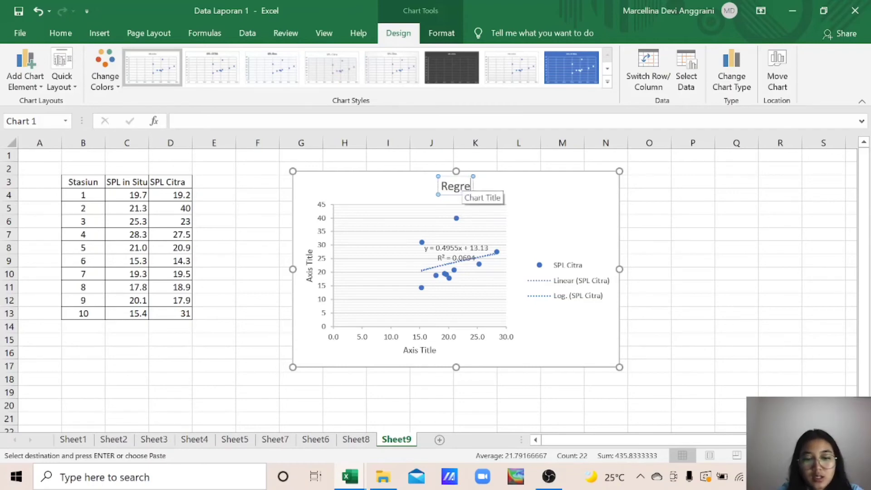
text(si Log)
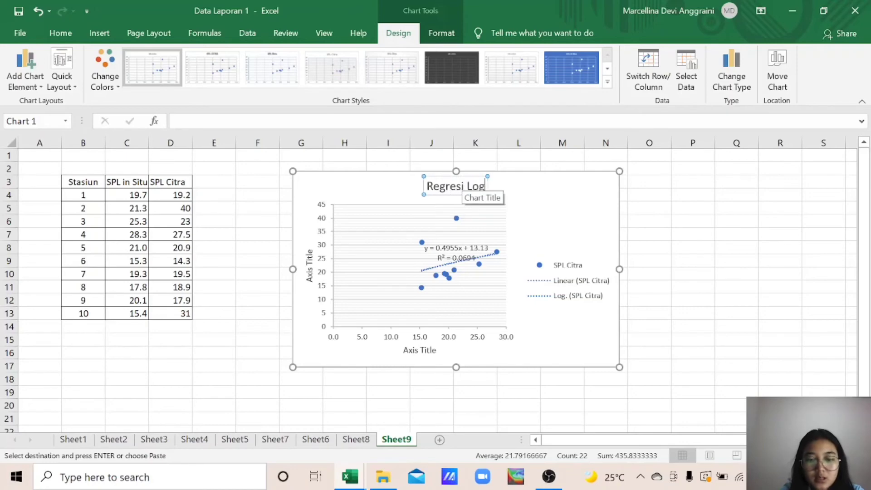
text(ar)
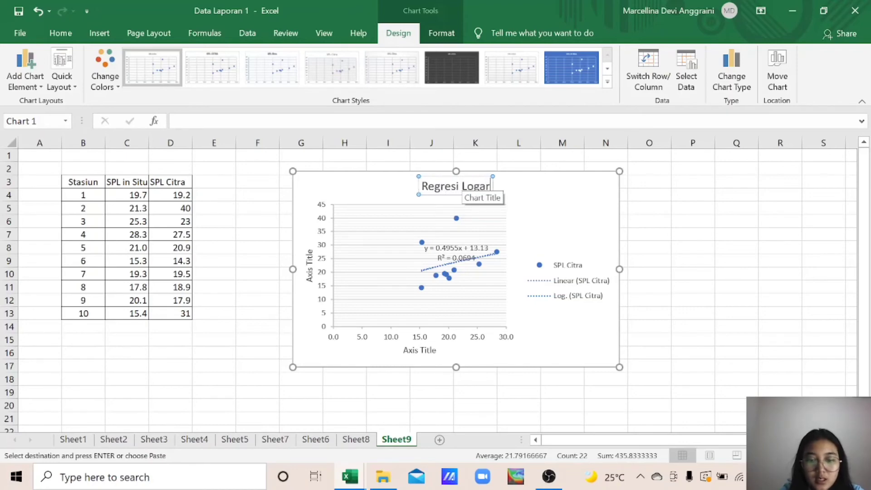
text(it)
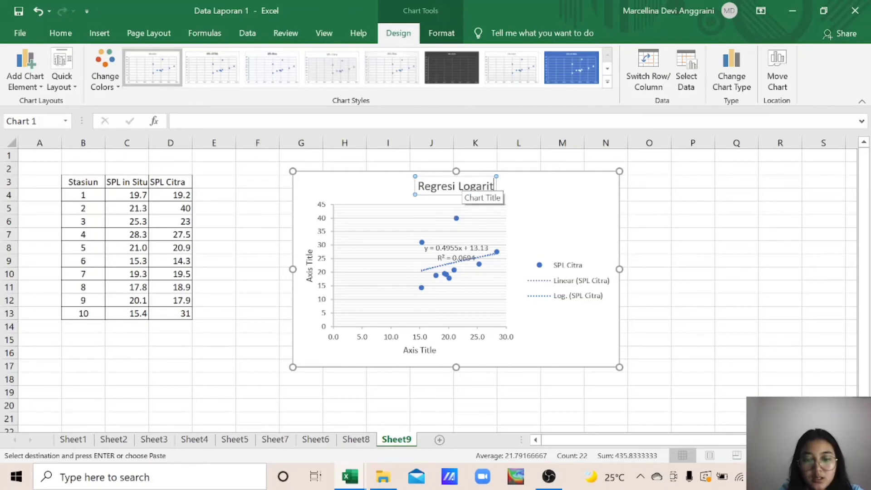
text(mic)
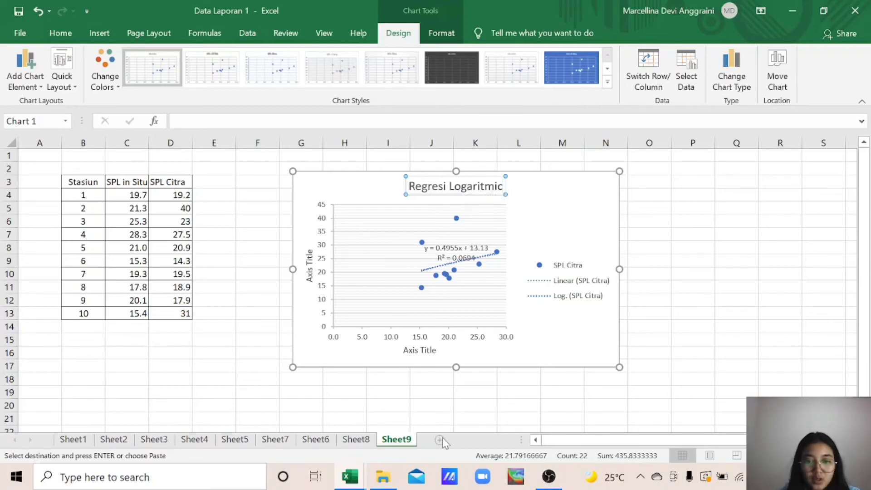
Add a new worksheet and copy the Stasiun, SPL in Situ and SPL Citra table from Sheet9 into it at cell B3.
click(472, 440)
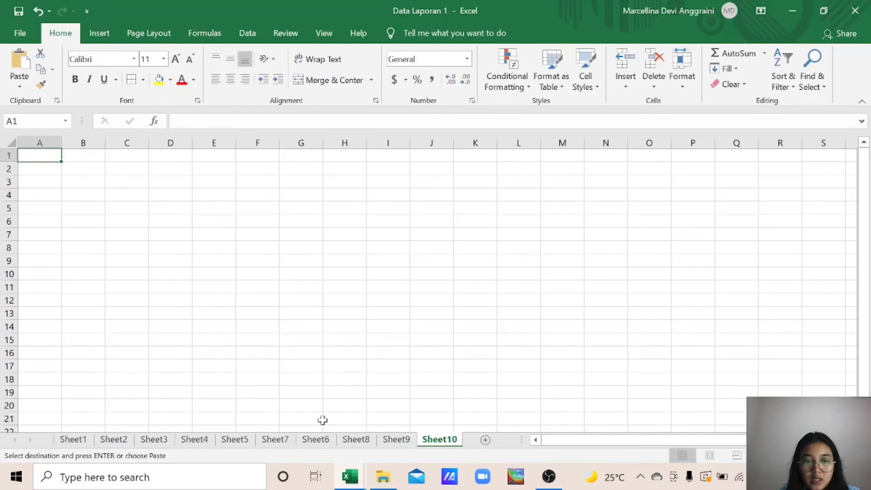
click(397, 439)
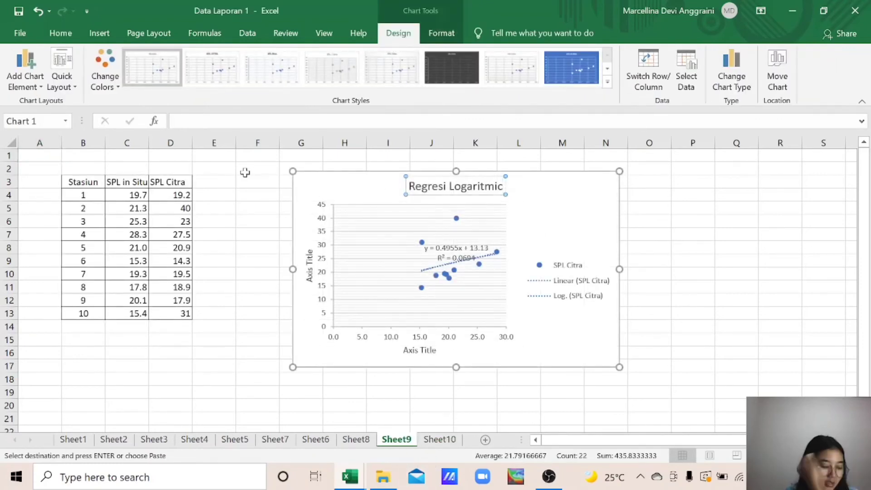
drag(79, 184, 174, 307)
key(ctrl+v)
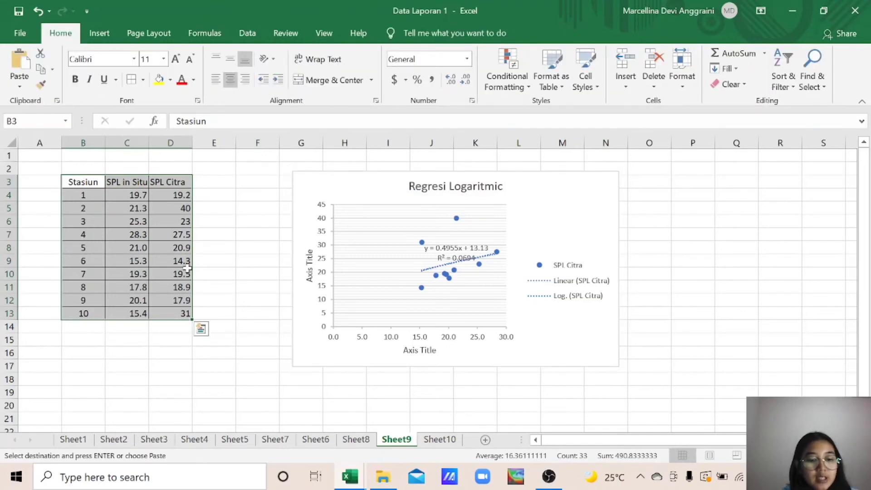
key(ctrl+c)
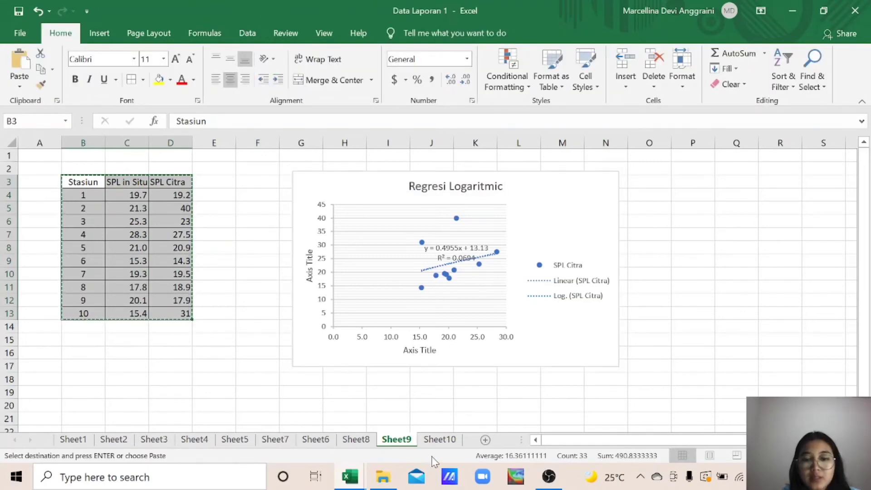
click(450, 443)
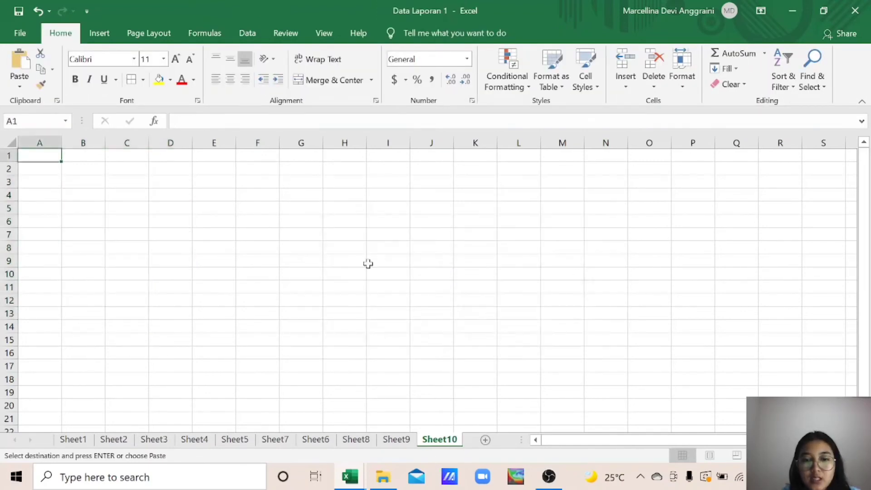
click(90, 178)
key(ctrl+v)
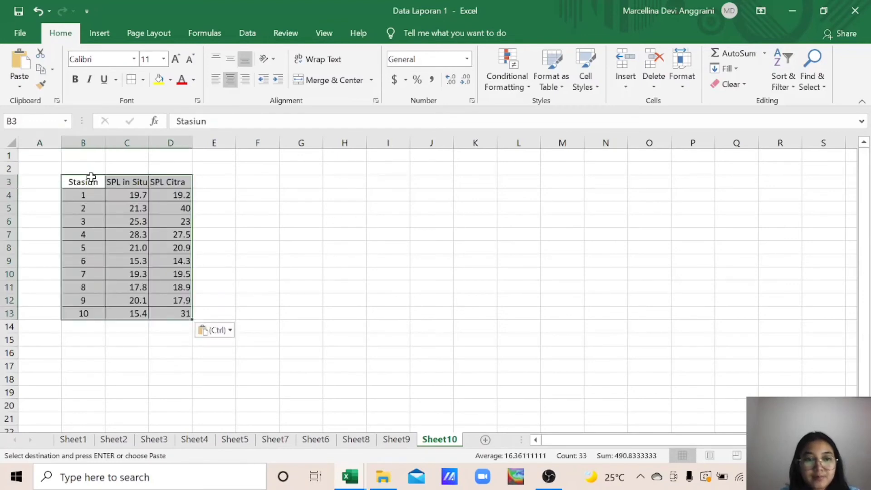
Insert a marker-only scatter chart of the SPL in Situ and SPL Citra data in C3:D13 on Sheet10.
drag(129, 179, 171, 307)
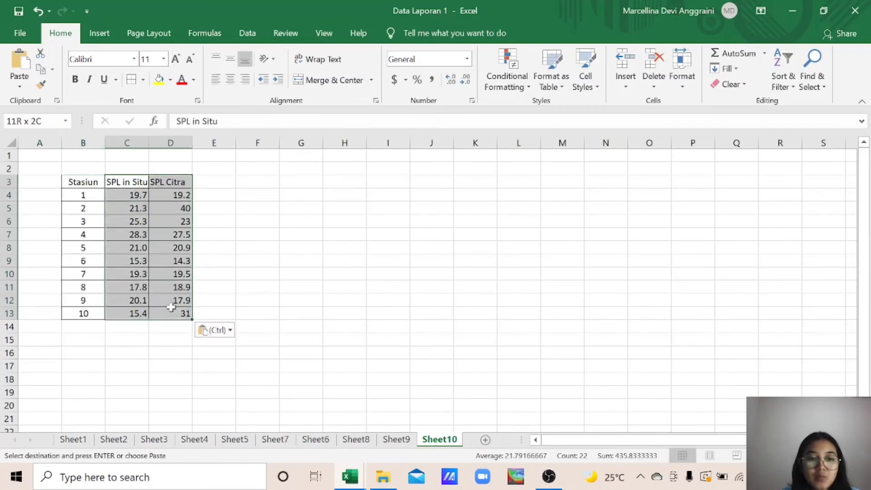
click(184, 313)
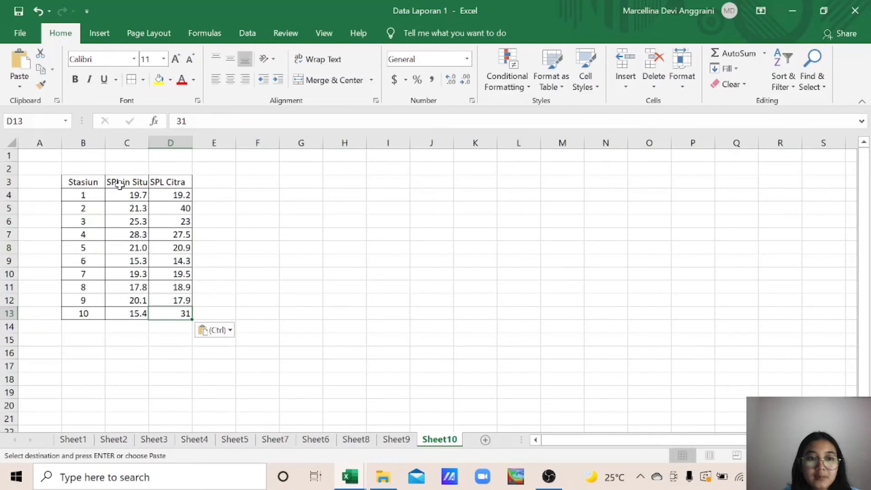
drag(119, 184, 181, 313)
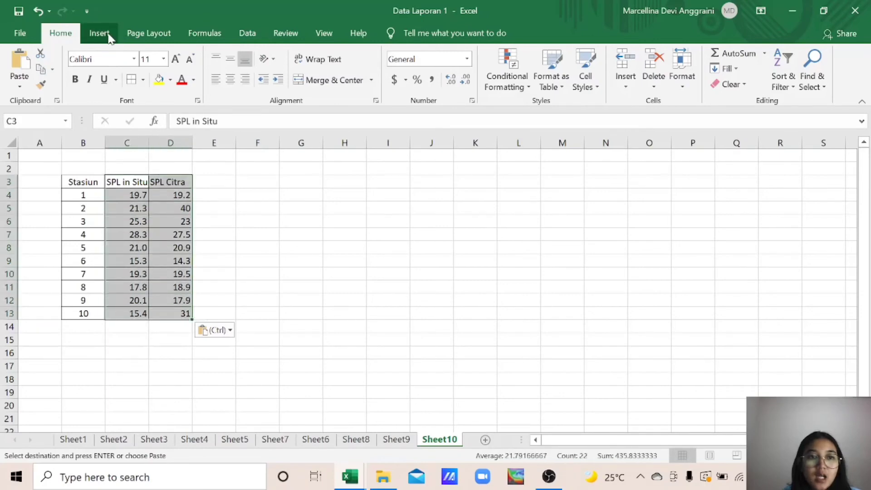
click(111, 40)
click(383, 86)
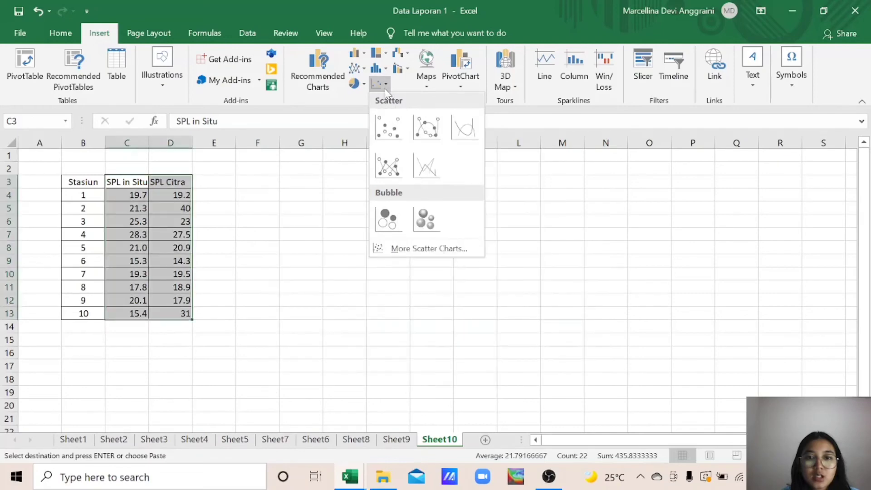
click(387, 130)
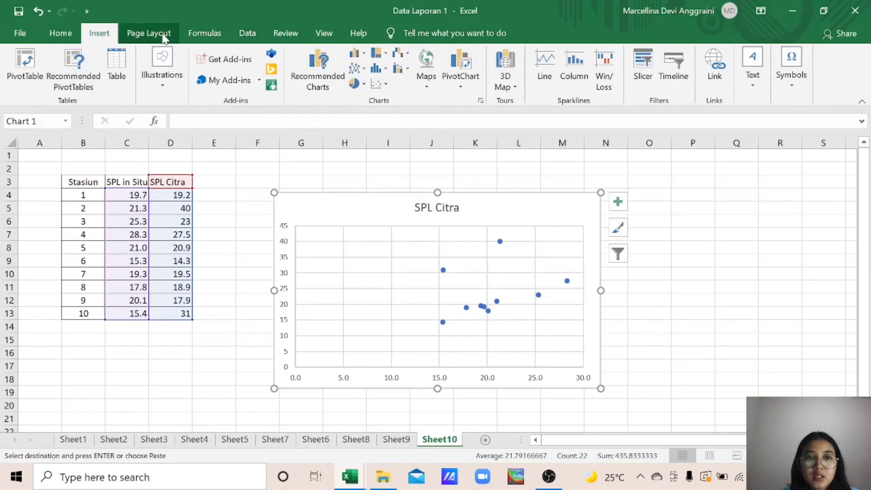
Apply the layout with axis titles, linear trendline and equation to the Sheet10 chart, and move it slightly up and left.
click(147, 33)
click(537, 209)
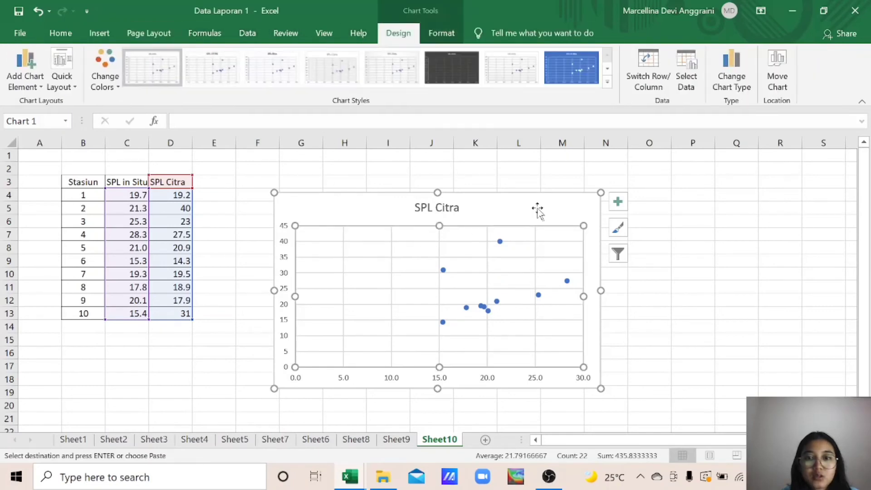
click(64, 79)
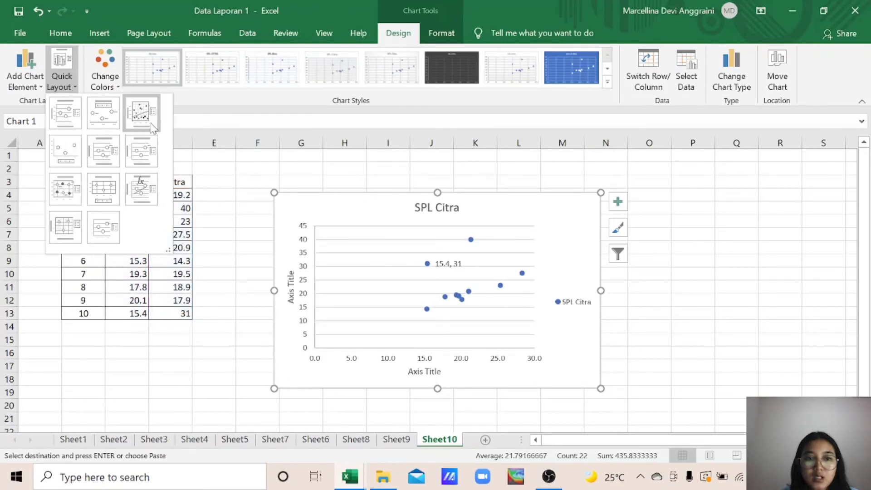
click(145, 197)
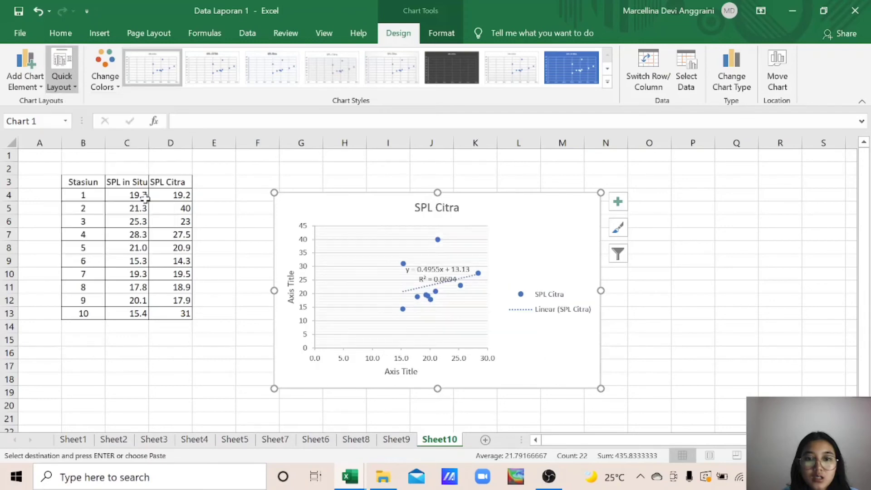
drag(572, 216, 559, 194)
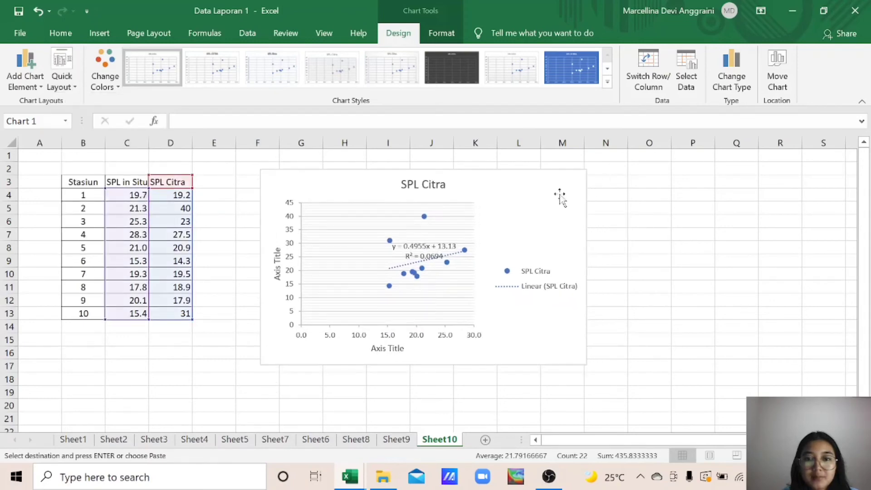
Add a second trendline to the SPL Citra series on Sheet10 and set its type to Polynomial, order 2.
click(606, 187)
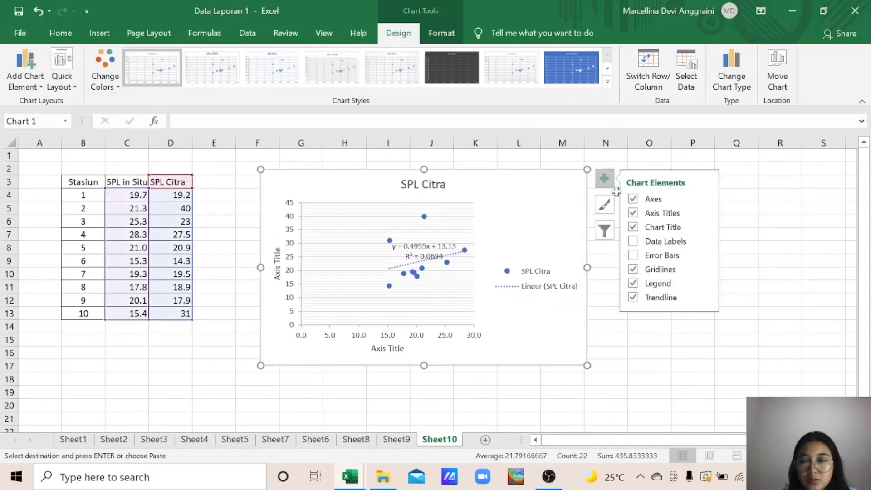
click(705, 298)
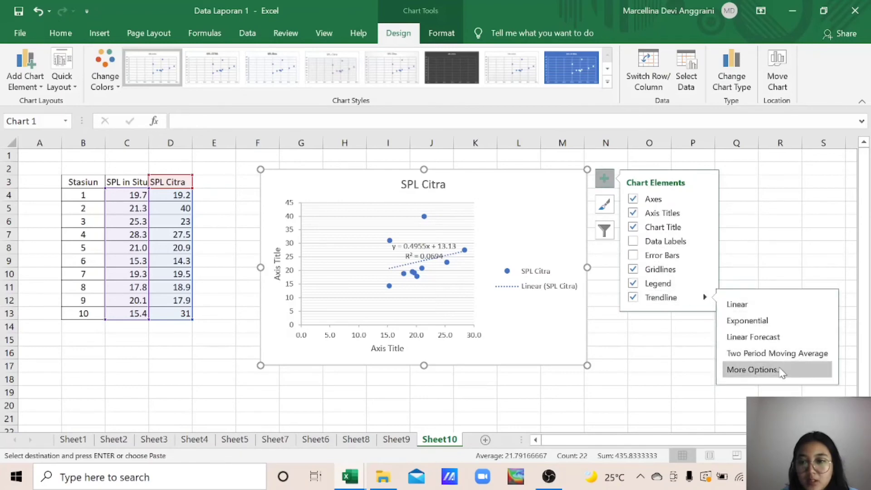
click(753, 369)
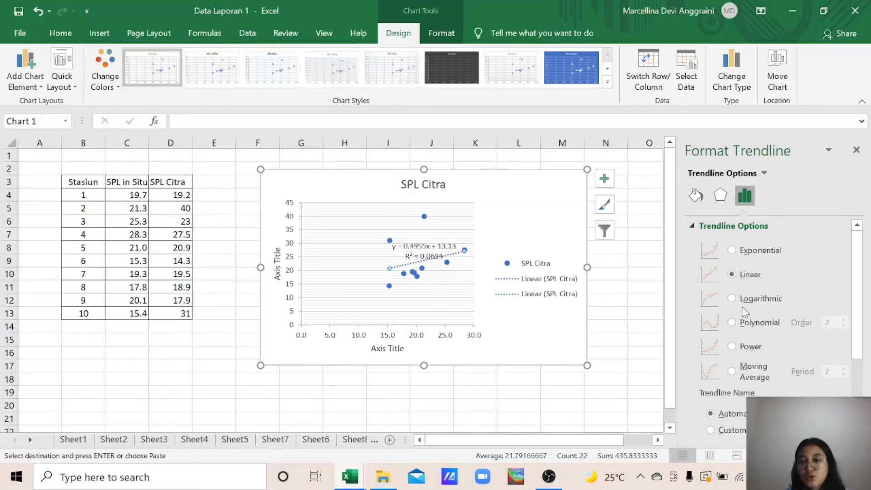
click(736, 324)
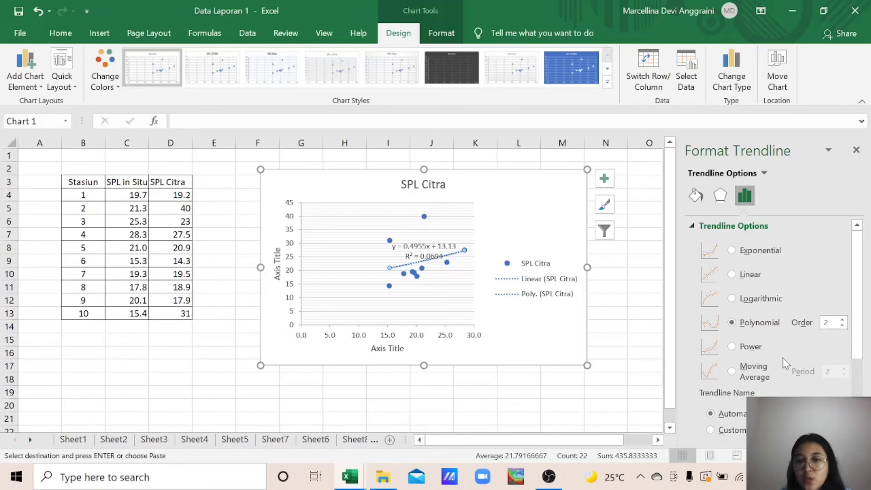
scroll(786, 363, down, 5)
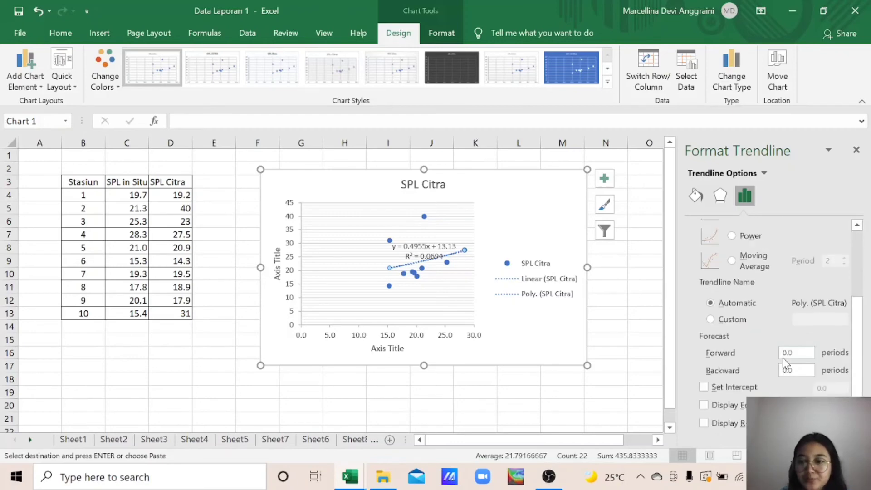
click(856, 150)
Change the Sheet10 chart title to "Regresi Polynomial Orde 2".
click(440, 186)
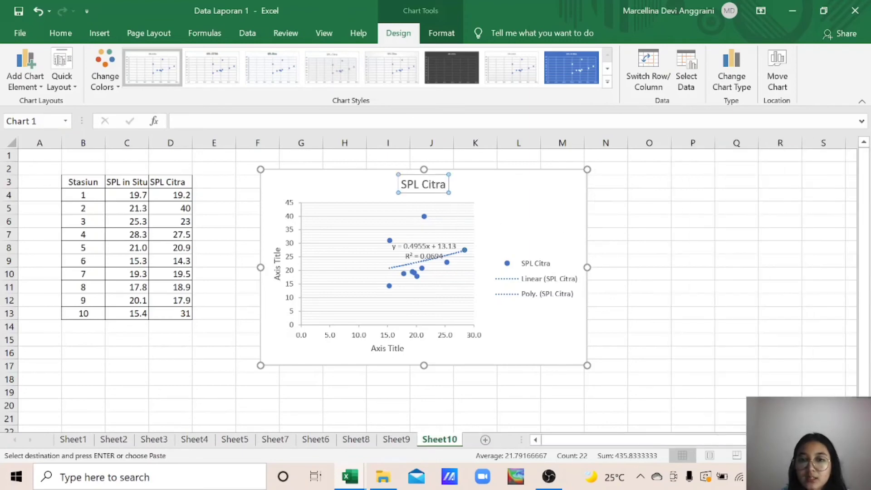
triple_click(441, 187)
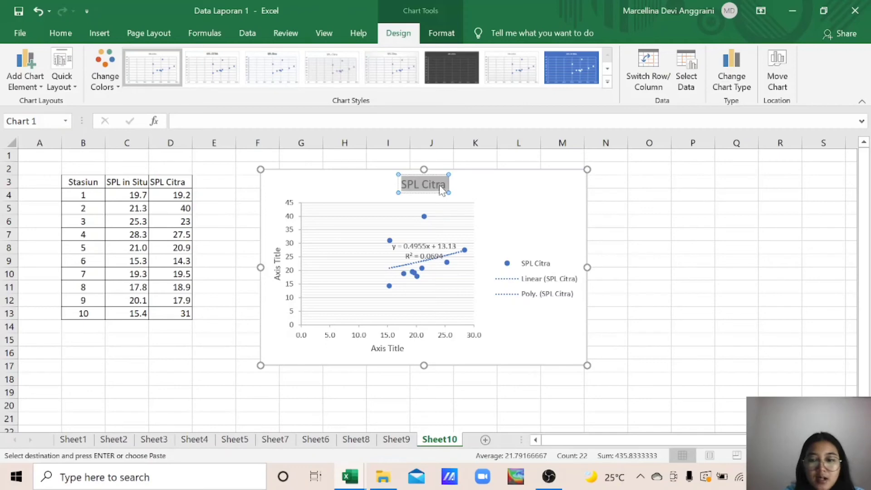
key(BackSpace)
text(Regre)
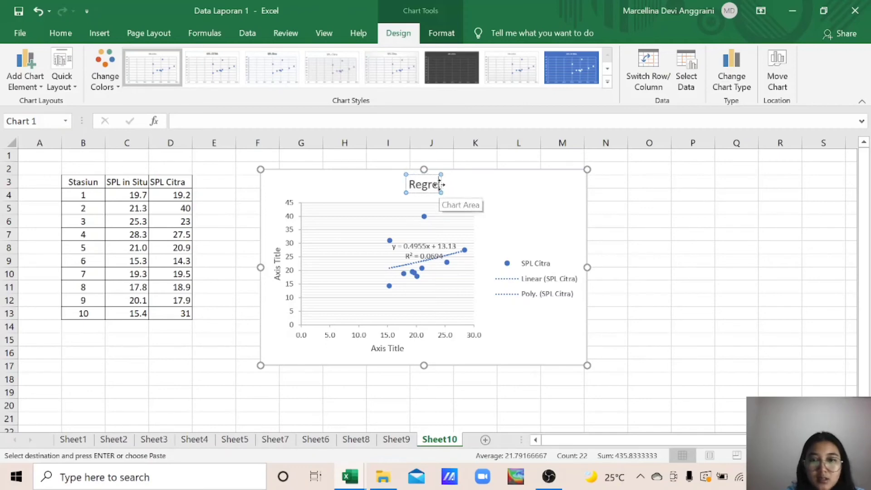
text(si P)
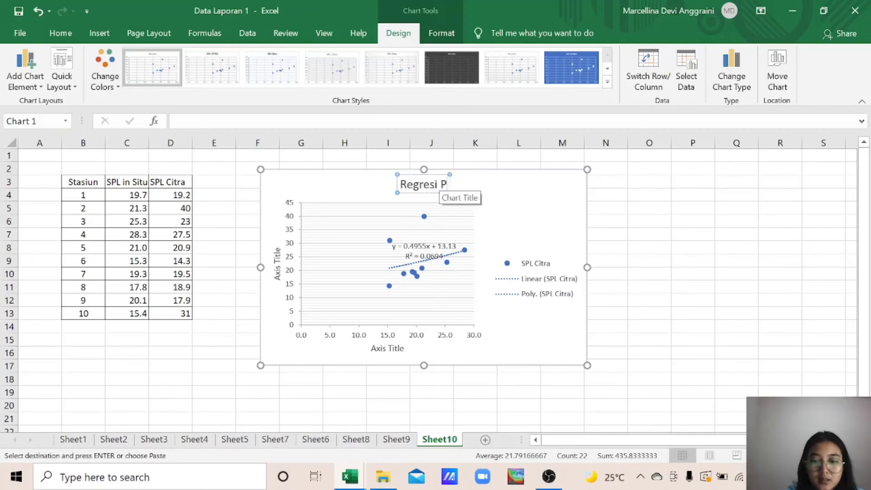
text(ol)
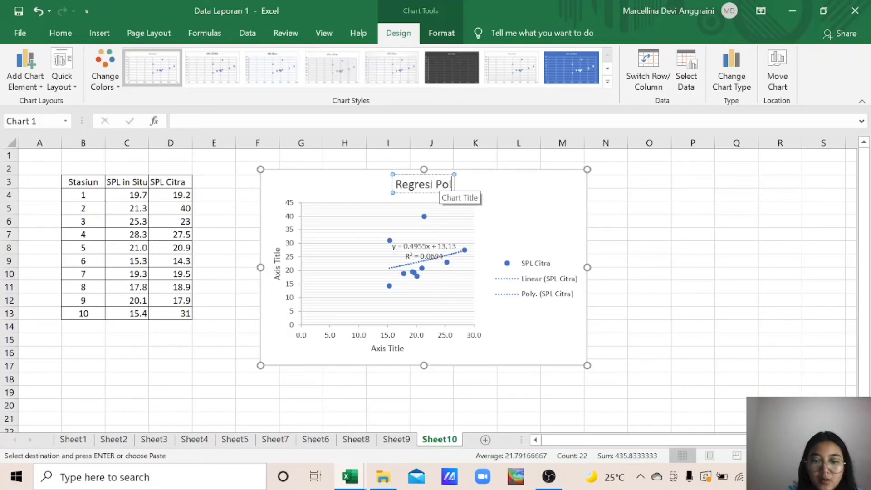
text(yno)
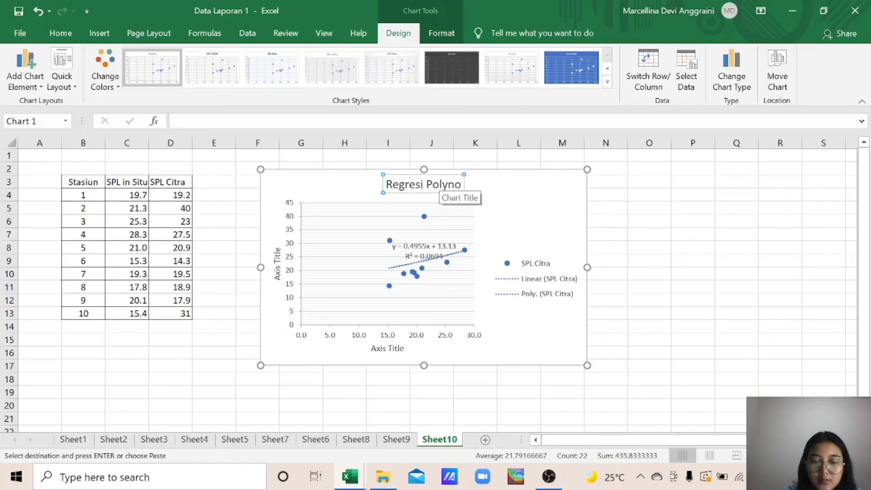
text(mial Or)
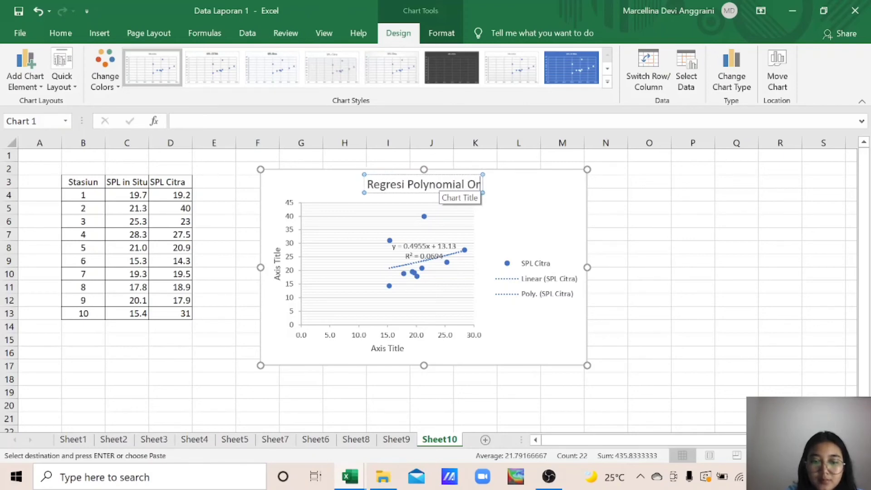
text(de 2)
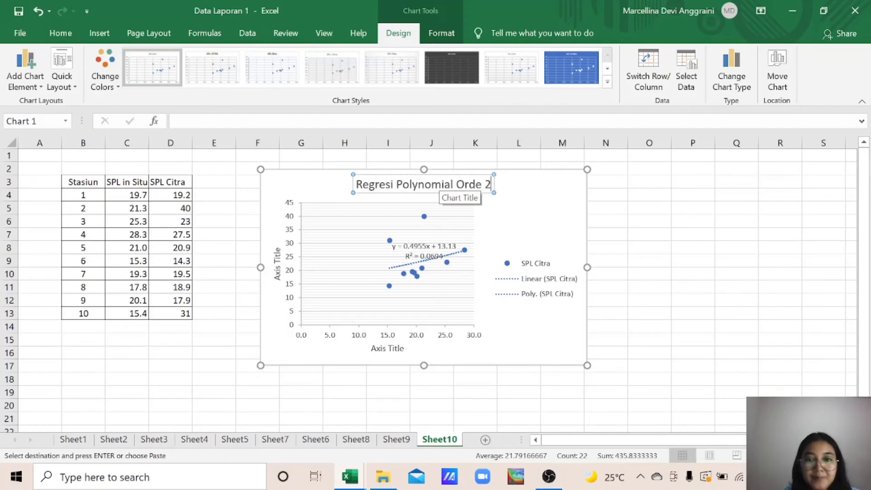
click(533, 196)
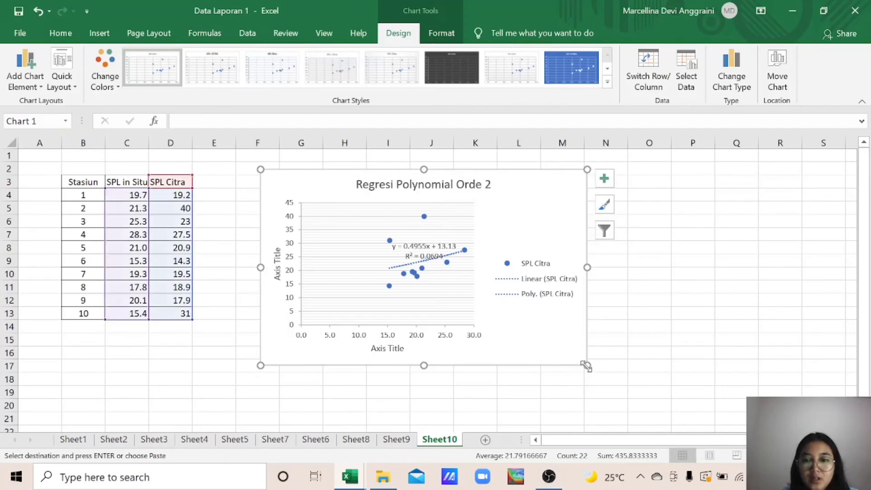
Make the Sheet10 chart slightly smaller and move it up and left, close beside the data table.
drag(587, 365, 471, 306)
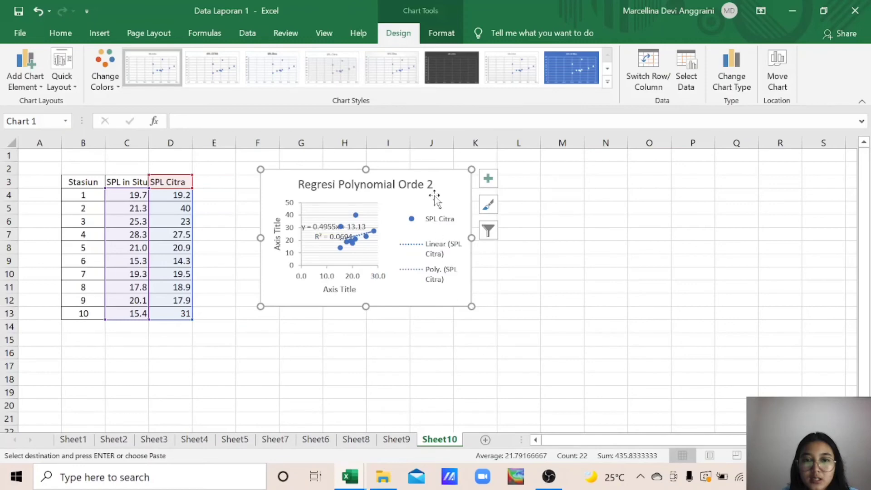
drag(435, 196, 394, 180)
drag(414, 297, 514, 327)
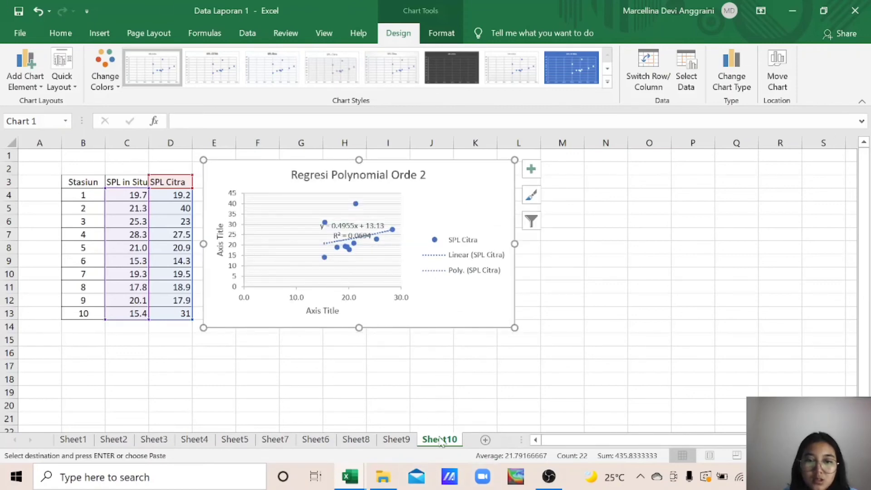
Add a new worksheet and copy the Stasiun, SPL in Situ and SPL Citra table from Sheet10 into it at cell B2.
click(485, 440)
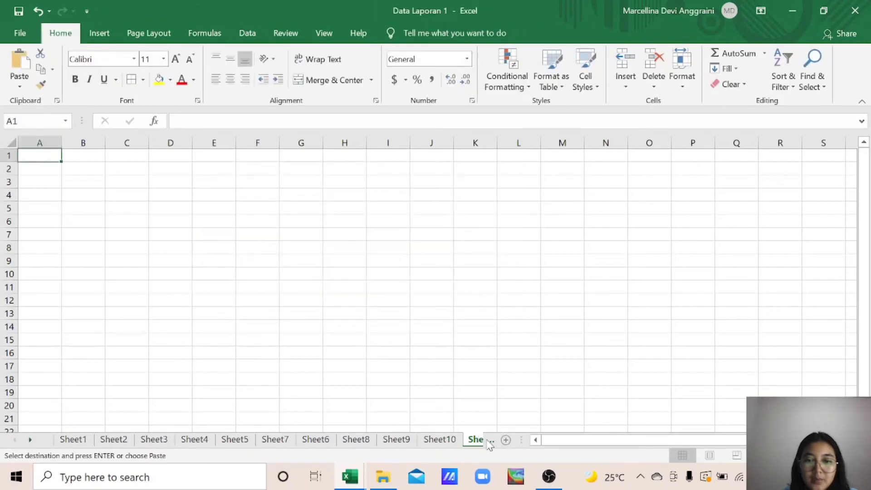
click(439, 439)
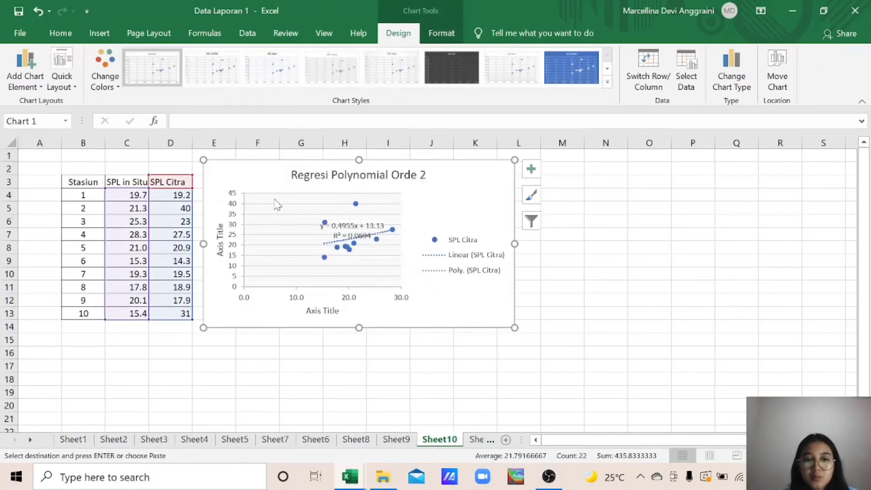
drag(79, 184, 161, 308)
key(ctrl+c)
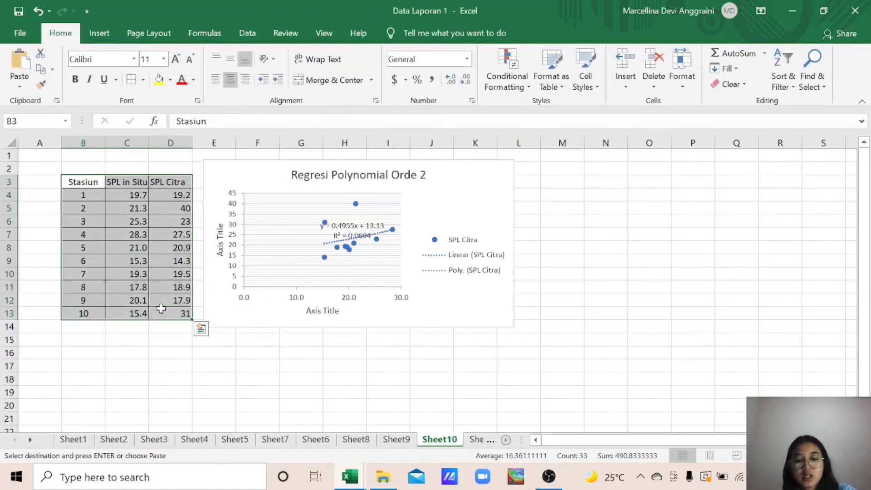
click(478, 439)
click(70, 164)
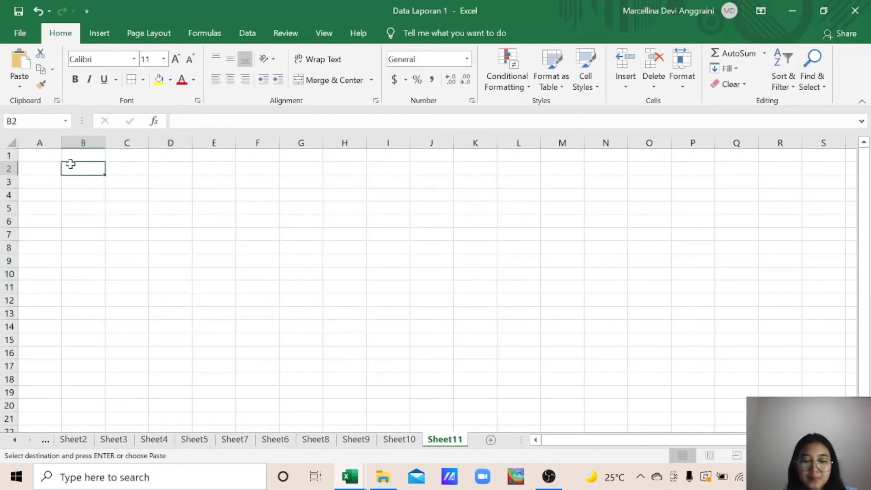
key(ctrl+v)
Insert a marker-only scatter chart of C2:D12 on Sheet11 and apply the layout with axis titles, linear trendline and equation.
click(146, 178)
drag(146, 169, 168, 294)
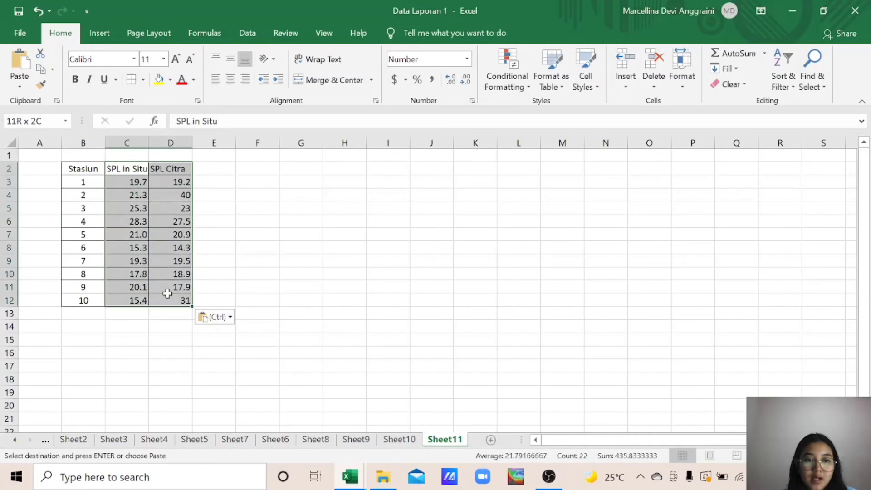
click(99, 33)
click(378, 84)
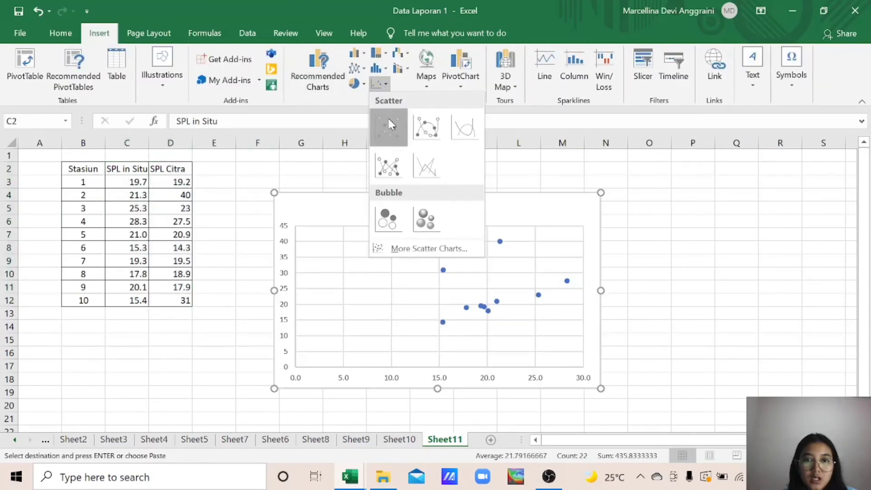
click(390, 125)
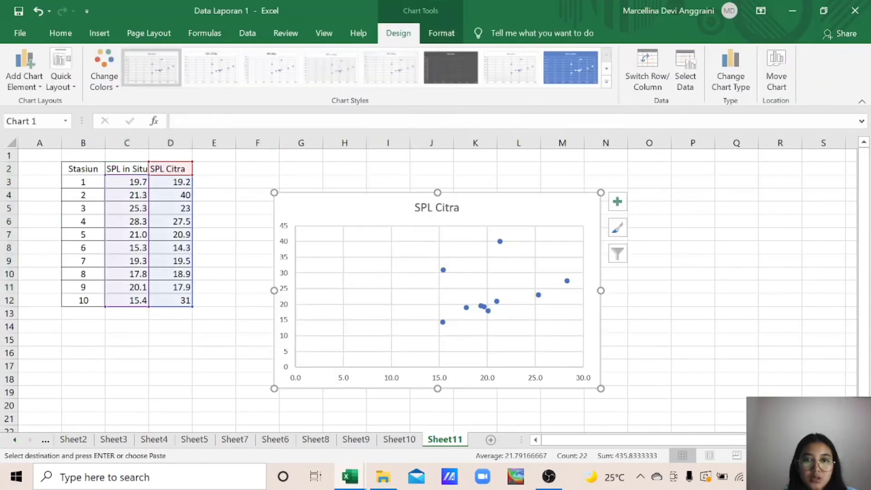
click(62, 66)
click(143, 201)
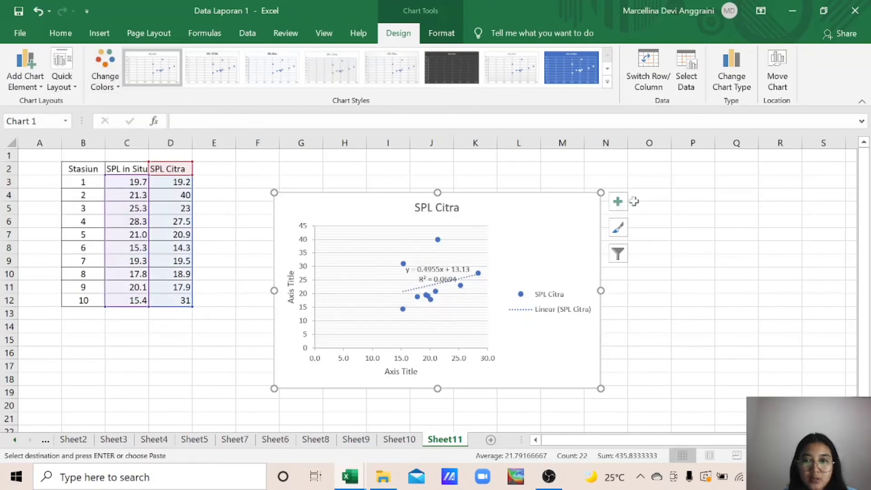
Add a second trendline to the SPL Citra series on Sheet11 and set its type to Polynomial, order 3.
click(619, 203)
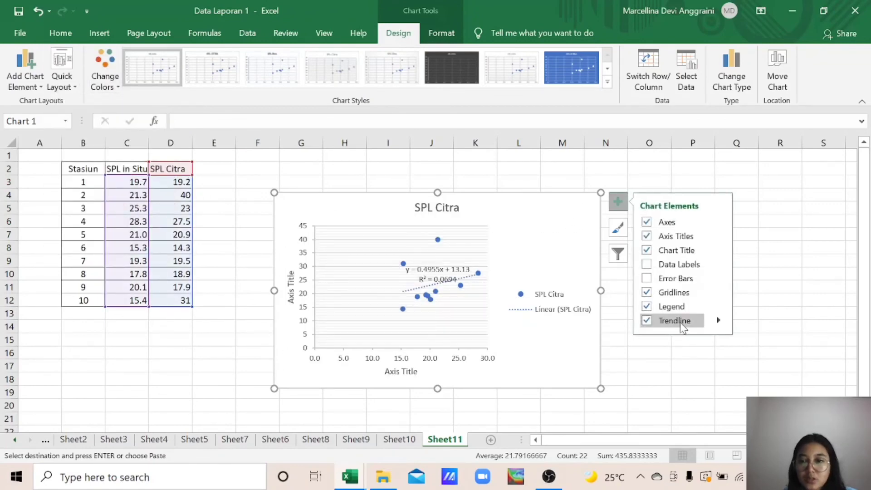
mouse_move(722, 323)
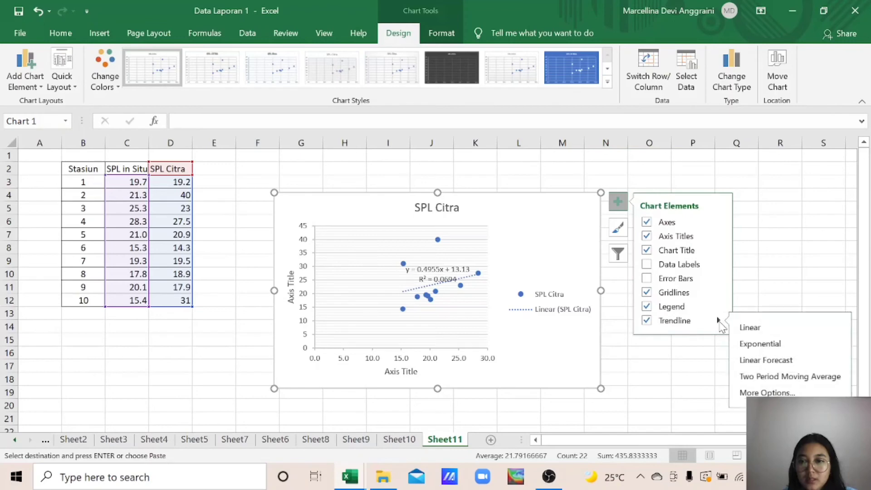
click(753, 391)
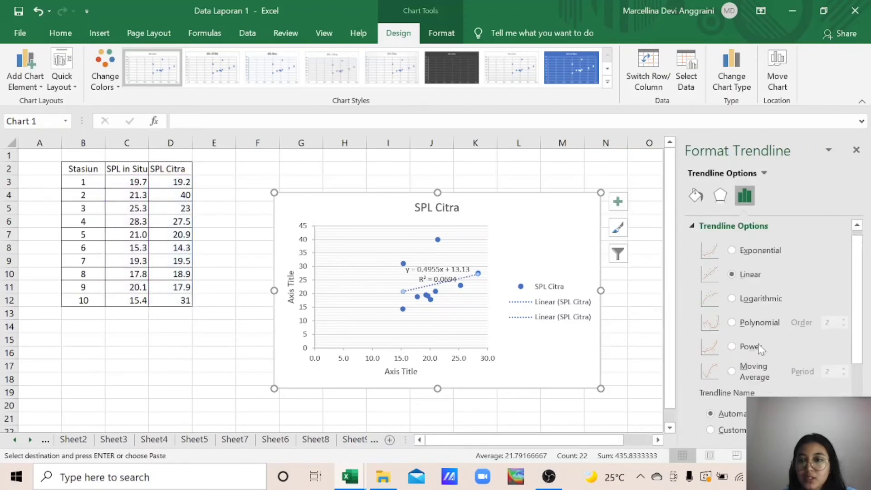
click(731, 323)
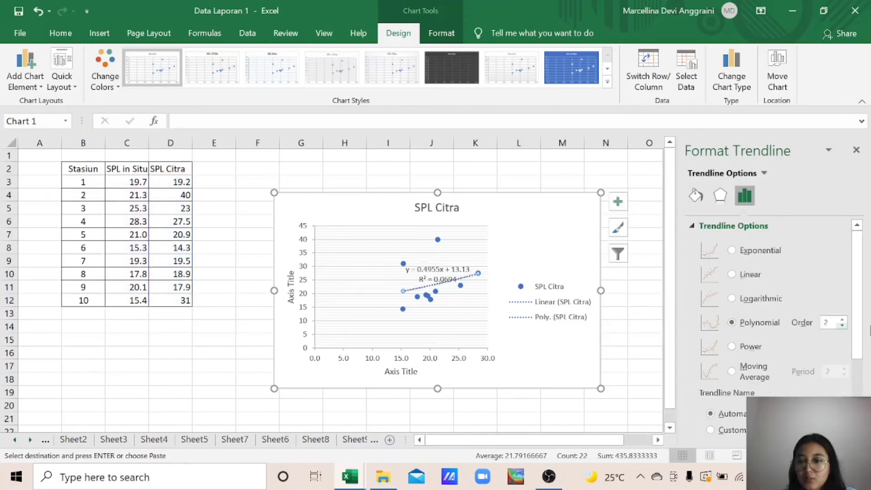
click(842, 319)
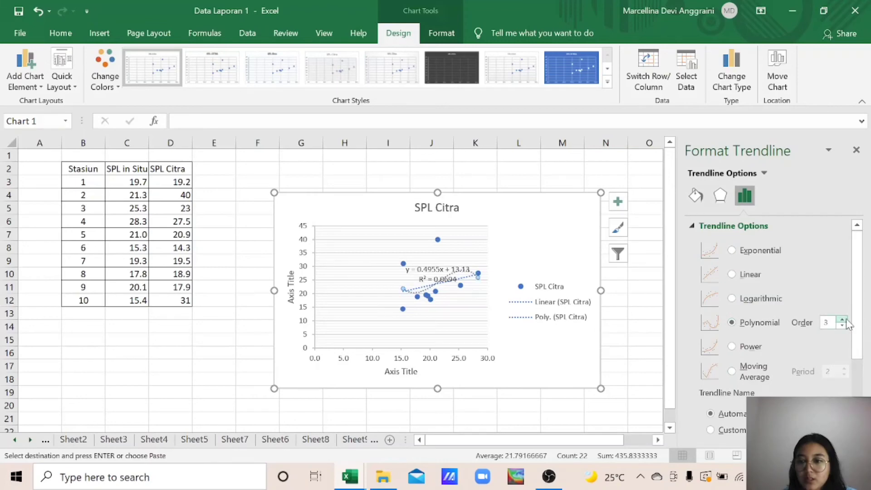
scroll(847, 323, down, 1)
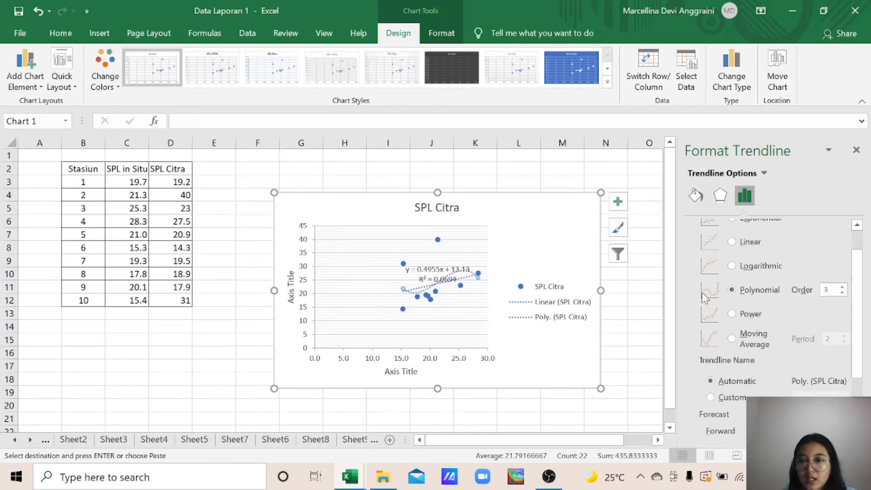
click(856, 150)
Try to copy the chart title from Sheet10 and paste it over the Sheet11 chart title.
click(424, 210)
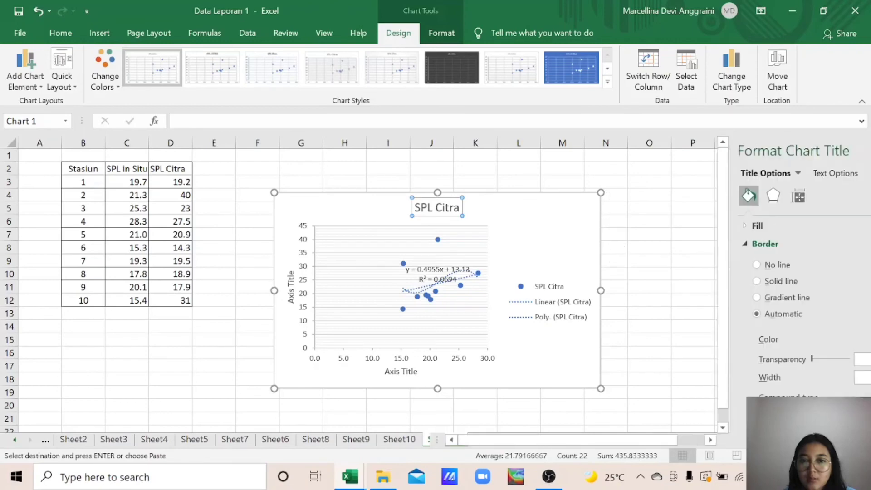
click(356, 439)
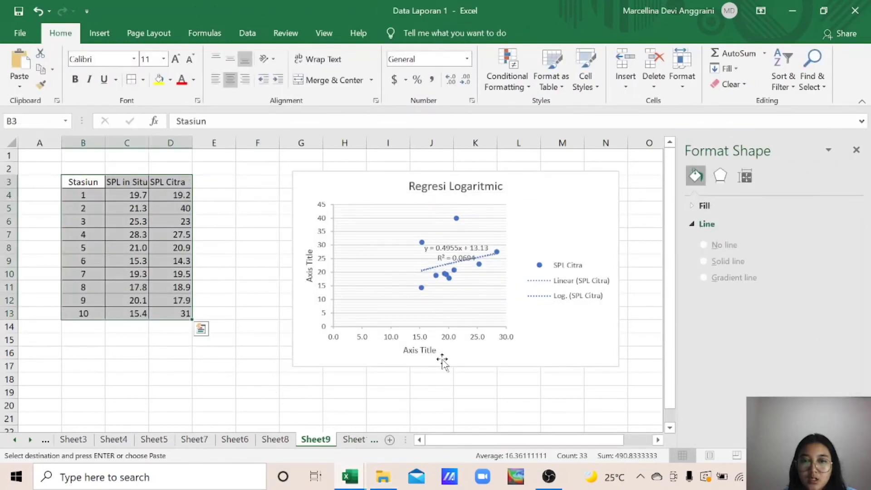
click(349, 439)
click(345, 440)
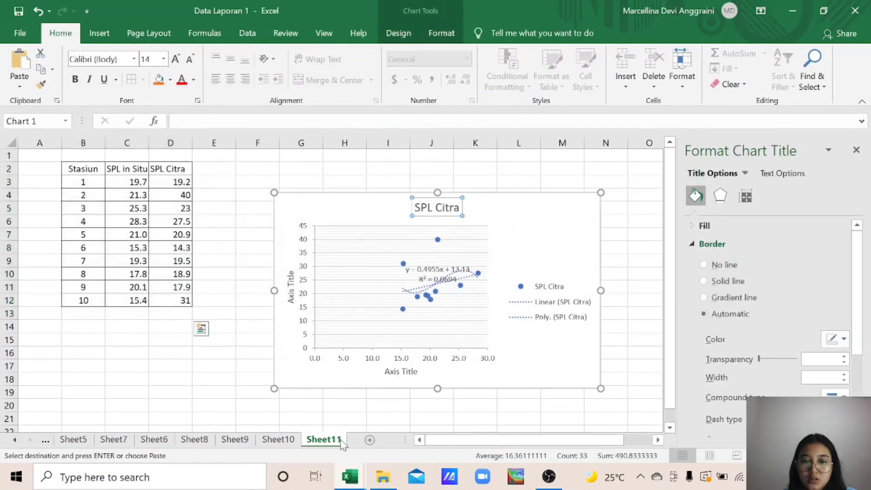
click(279, 439)
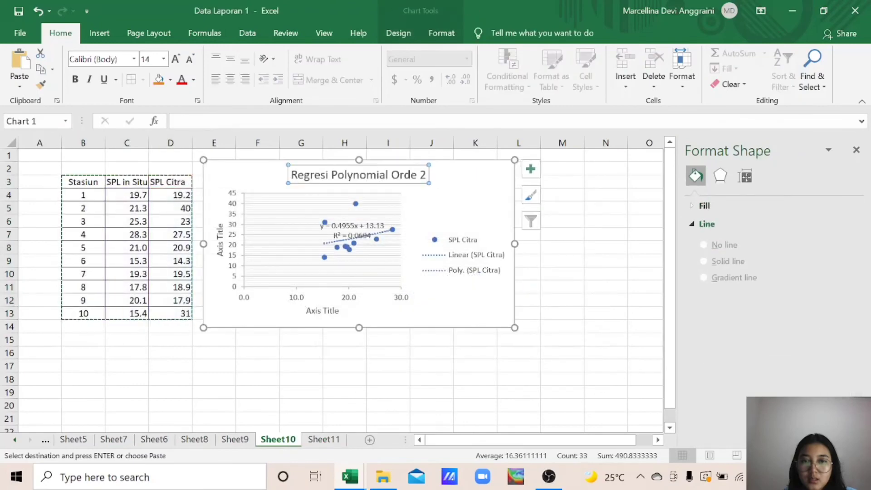
triple_click(380, 176)
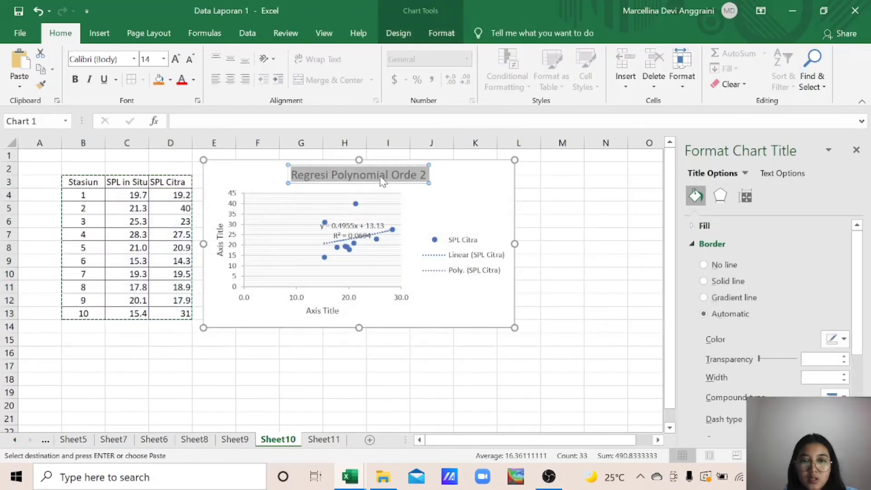
click(323, 439)
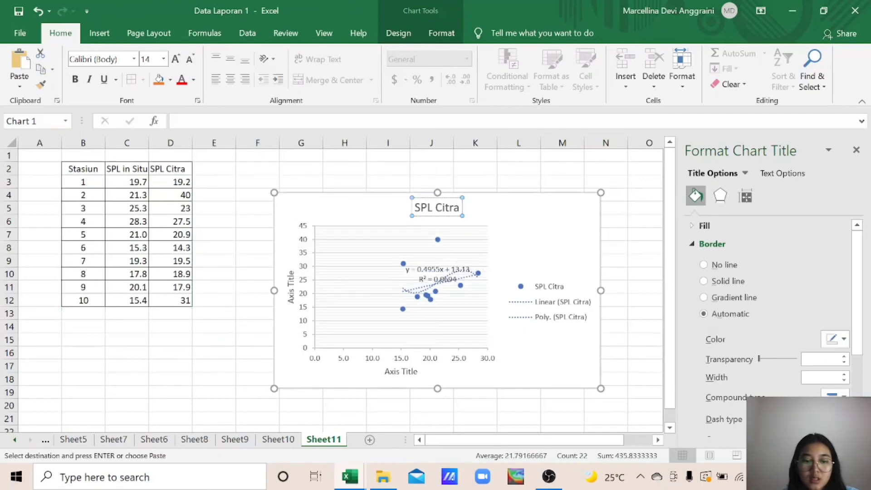
triple_click(438, 207)
key(ctrl+v)
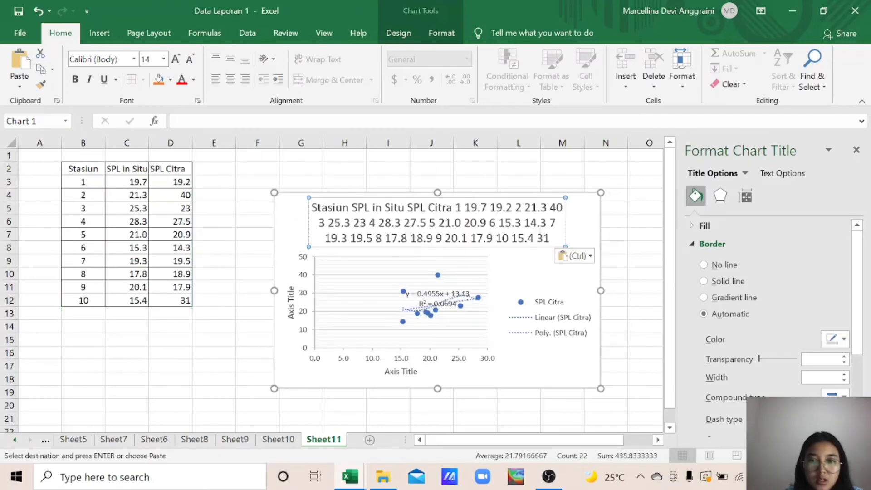
Clear all the pasted table text from the Sheet11 chart title.
key(BackSpace)
key(BackSpace)
key(BackSpace)
key(BackSpace)
key(BackSpace)
key(BackSpace)
key(BackSpace)
key(BackSpace)
key(BackSpace)
key(BackSpace)
key(BackSpace)
key(BackSpace)
key(BackSpace)
key(BackSpace)
key(BackSpace)
key(BackSpace)
key(BackSpace)
key(BackSpace)
key(BackSpace)
key(BackSpace)
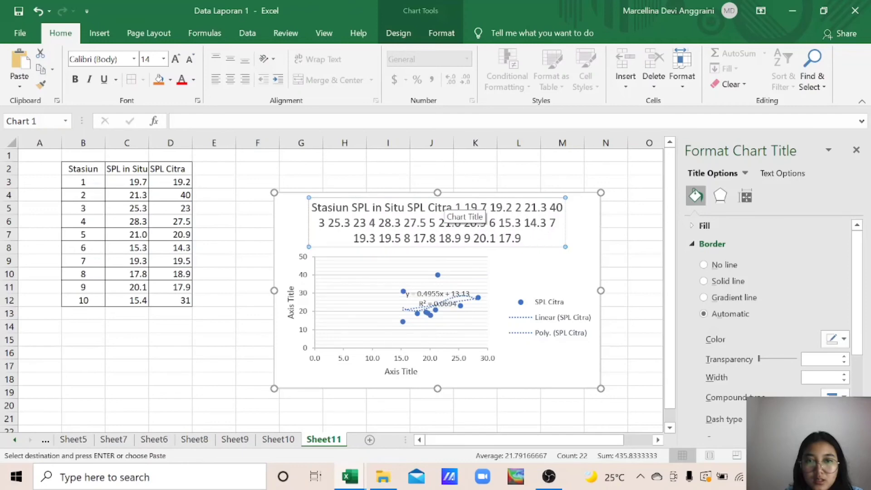
triple_click(446, 213)
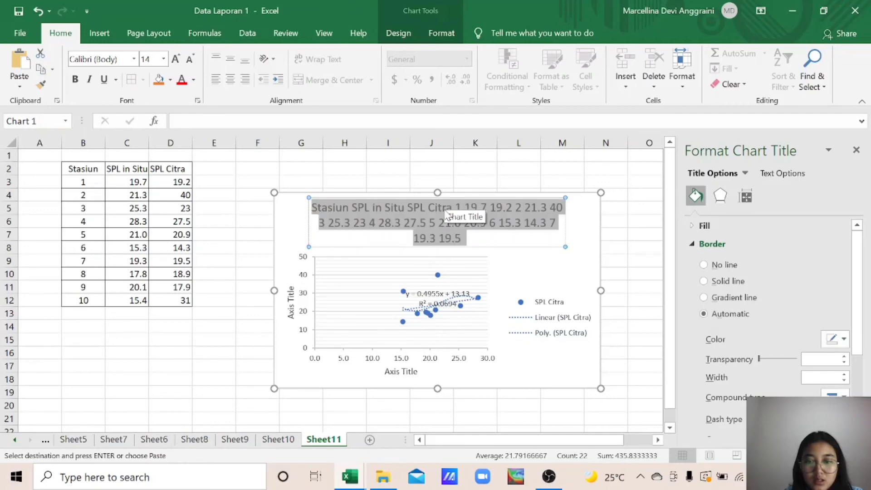
key(BackSpace)
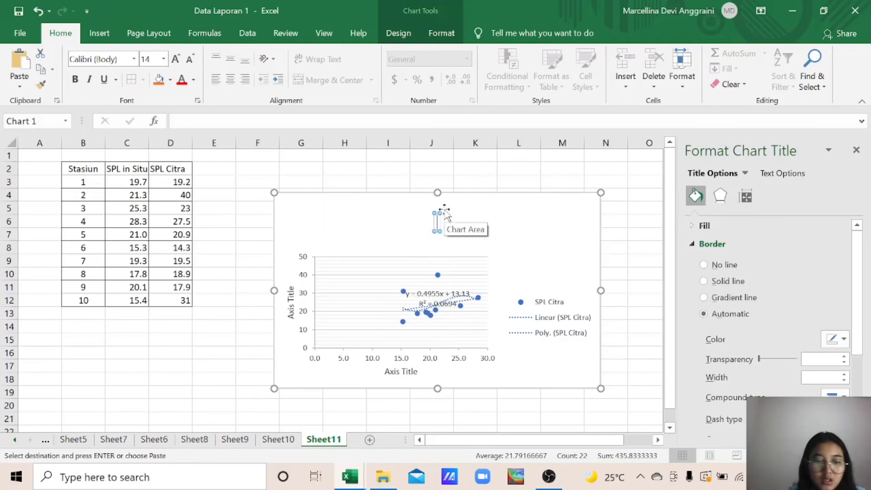
Enter "Regresi Polinomial Orde 3" as the title of the Sheet11 chart.
text(Regr)
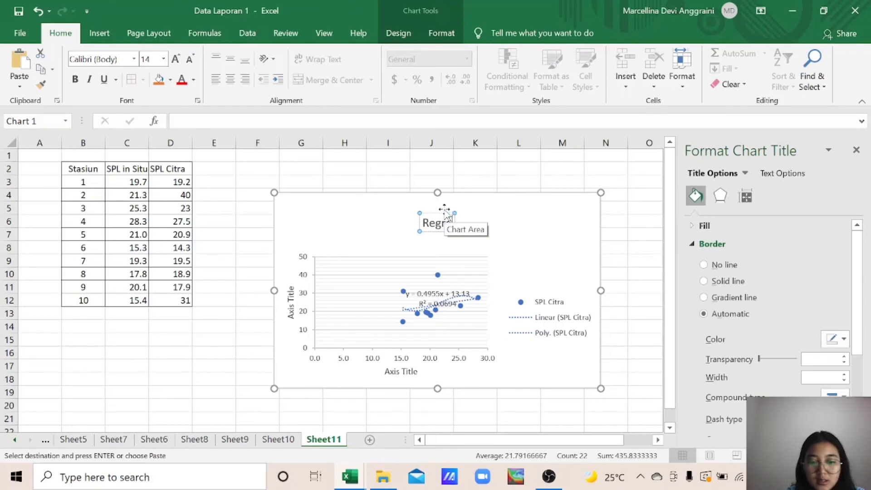
text(esi Li)
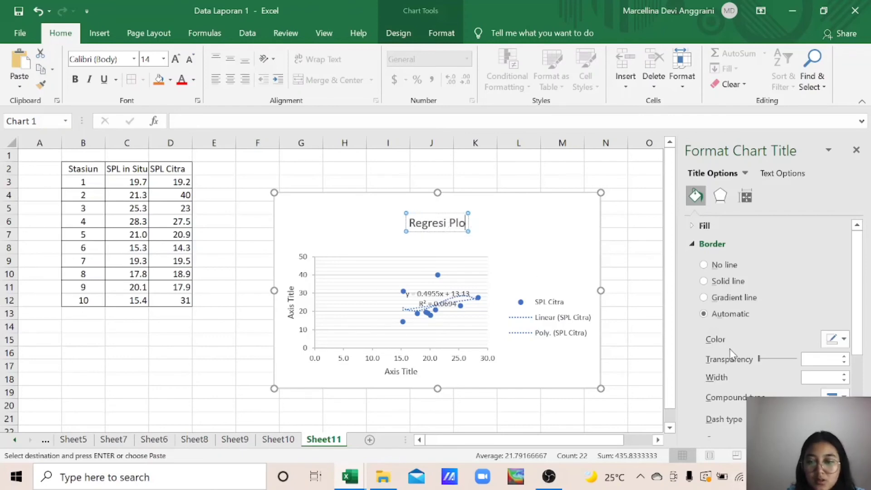
key(BackSpace)
key(BackSpace)
text(olino)
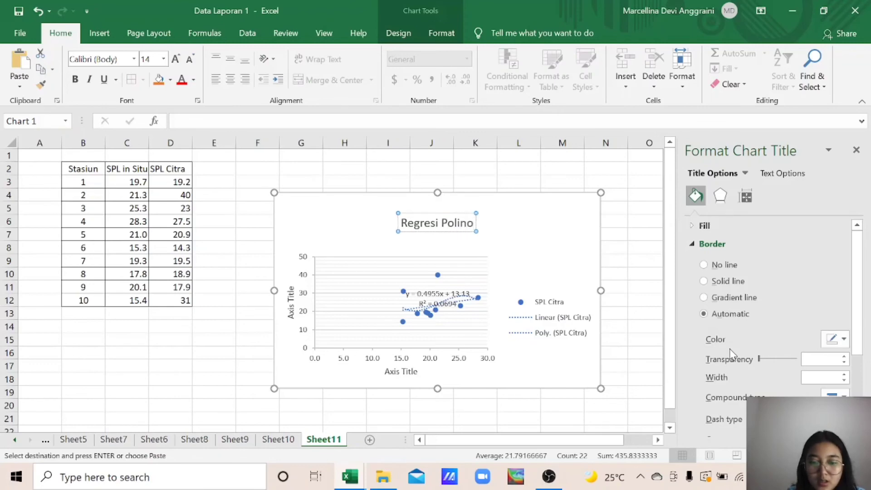
text(mial Or)
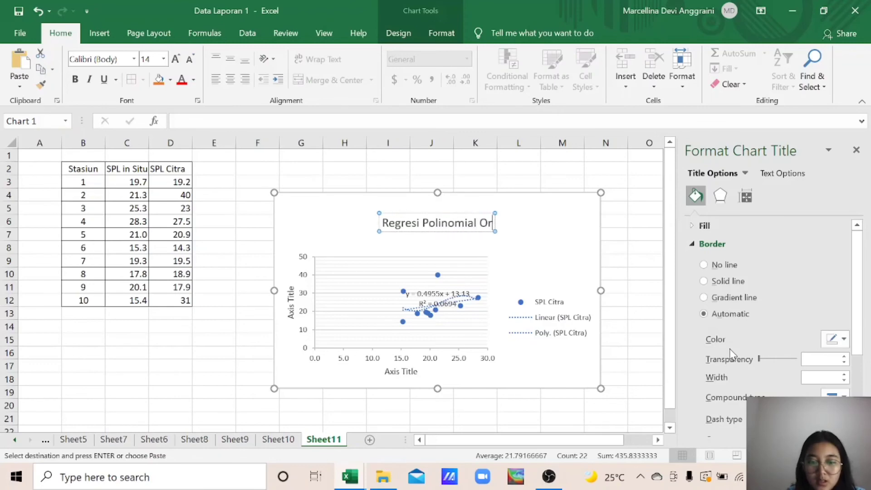
text(de 3)
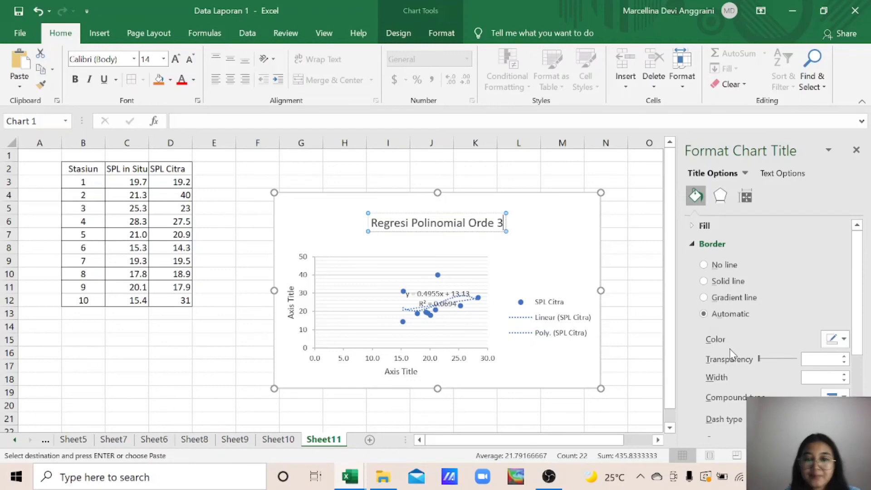
Add a new worksheet and copy the table B2:D12 from Sheet11 into it, starting at cell B2.
click(370, 440)
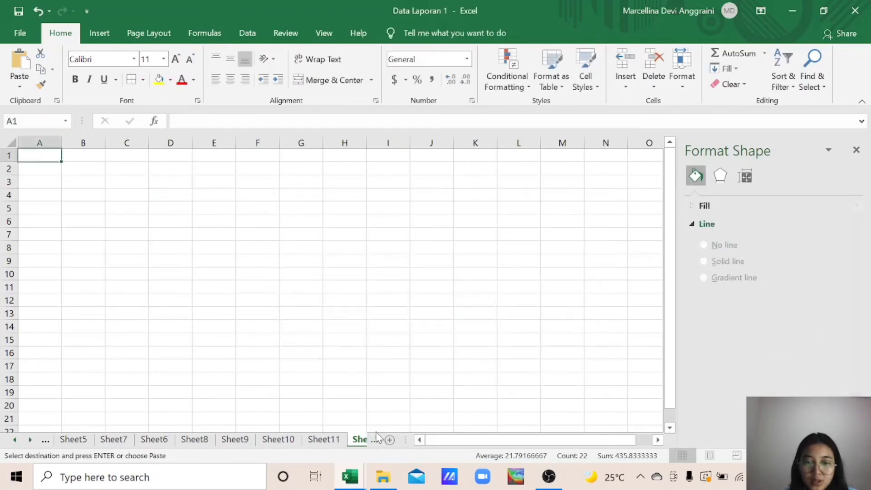
click(326, 440)
drag(93, 169, 167, 300)
text(Stasiun	SPL in Situ	SPL Citra 1	19.7	19.2 2	21.3	40 3	25.3	23 4	28.3	27.5 5	21.0	20.9 6	15.3	14.3 7	19.3	19.5 8	17.8	18.9 9	20.1	17.9 10	15.4	31)
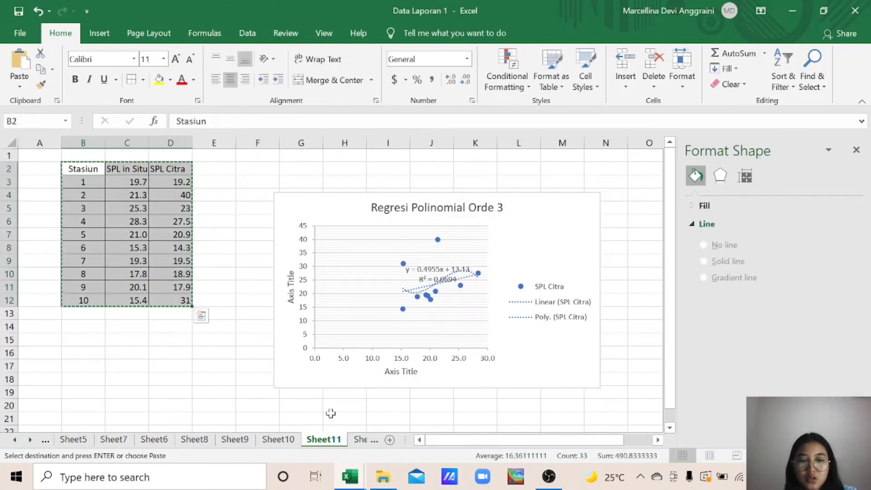
click(363, 440)
click(92, 169)
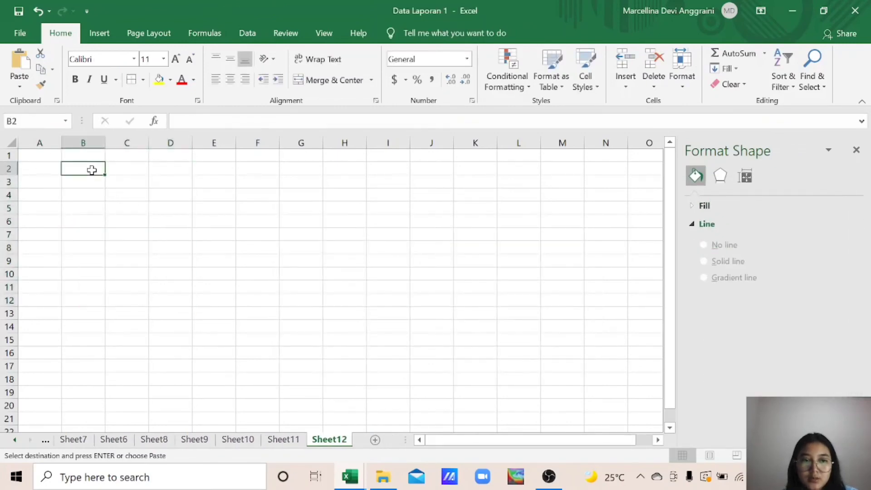
key(ctrl+v)
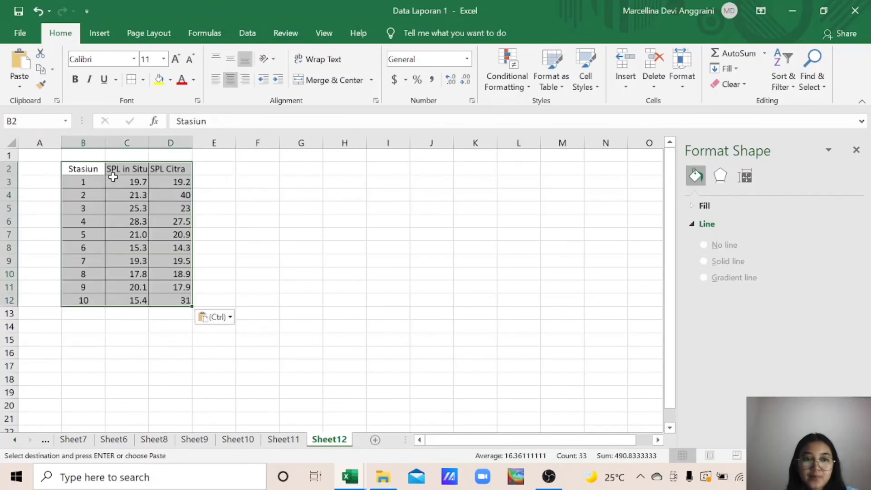
Insert a marker-only scatter chart of C2:D12 on Sheet12 and move it beside the table so no data is covered.
click(114, 178)
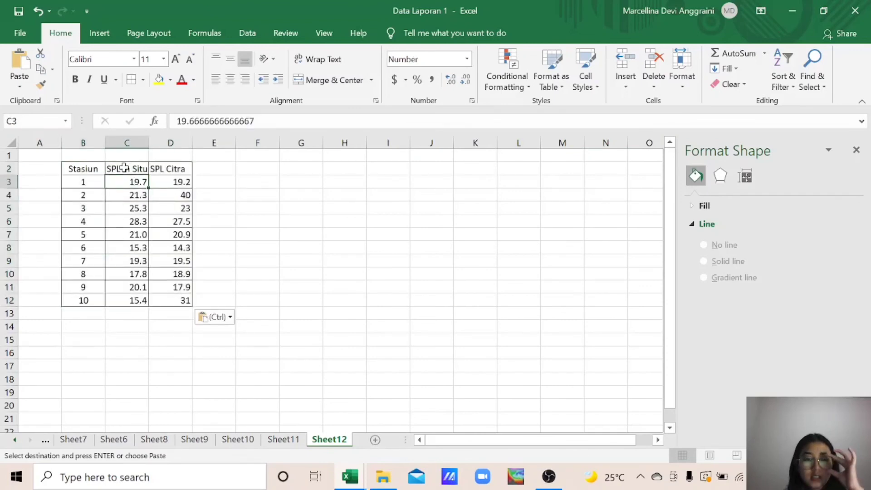
drag(123, 168, 169, 307)
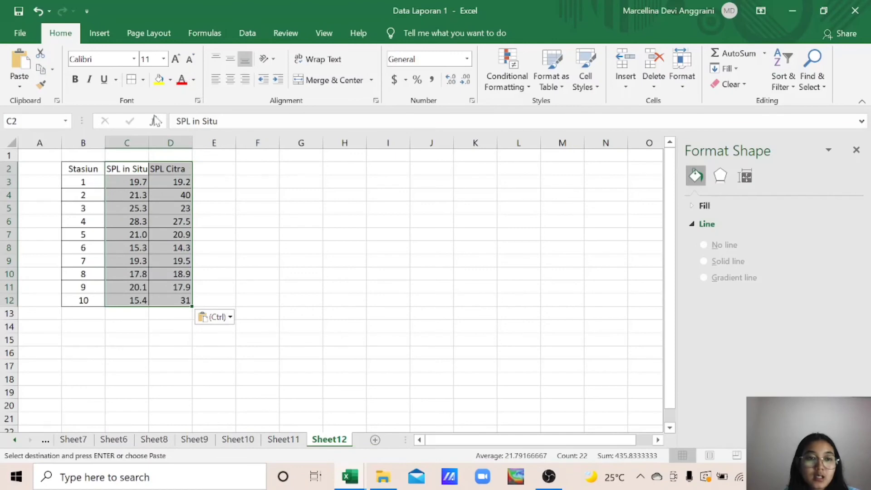
click(98, 34)
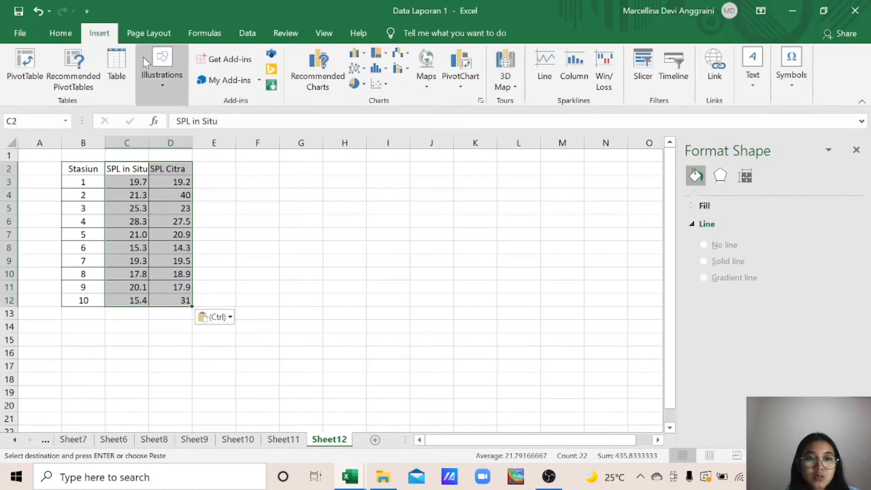
click(379, 84)
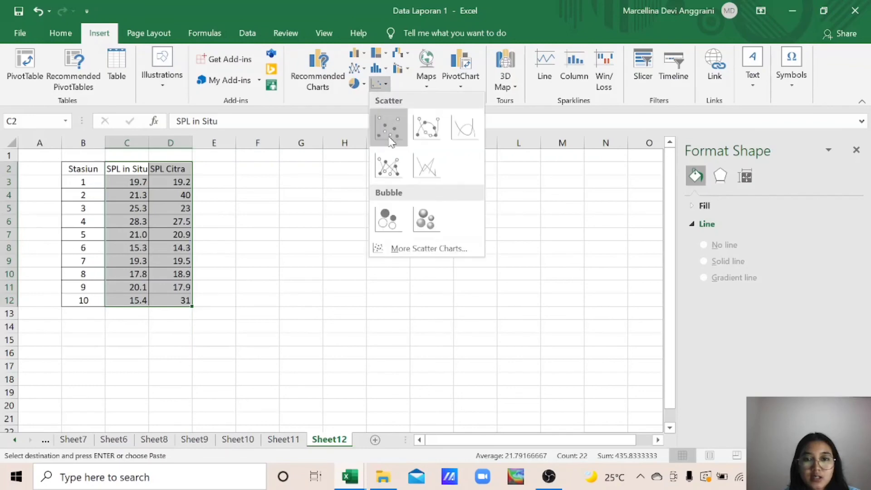
click(389, 122)
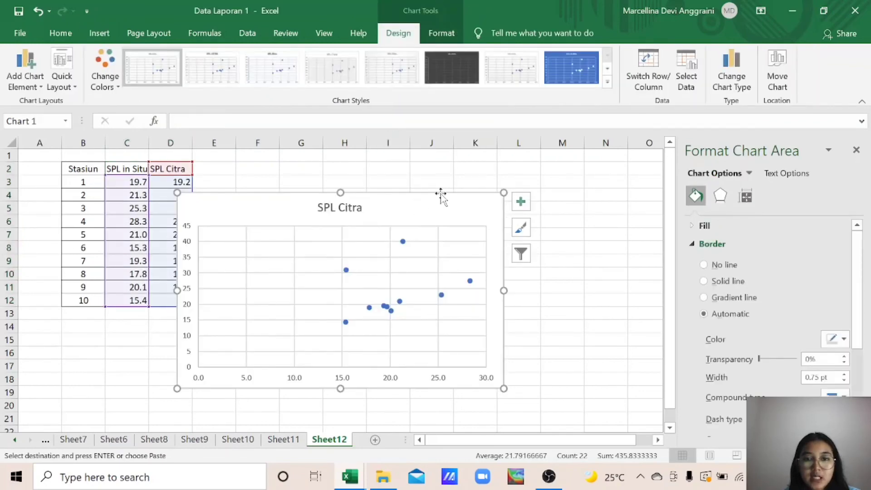
drag(447, 201, 474, 176)
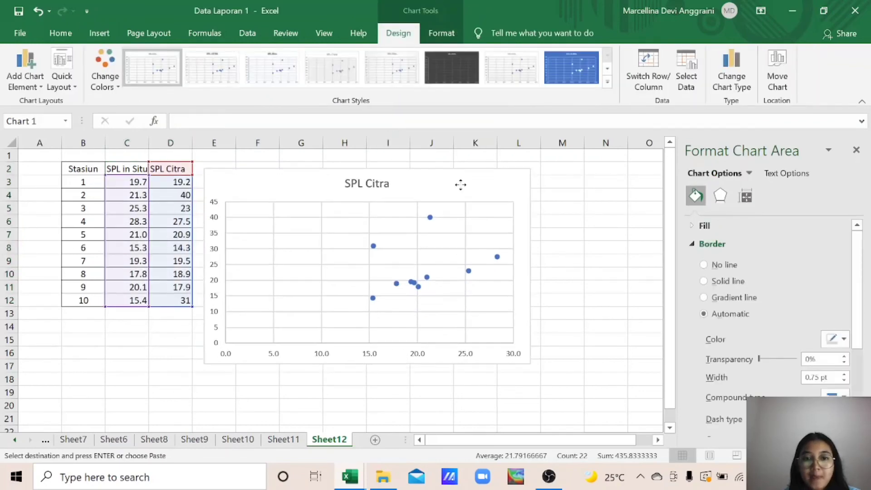
Apply the layout with axis titles, legend, linear trendline and equation to the Sheet12 chart, and switch its trendline off and on again.
click(64, 70)
click(141, 189)
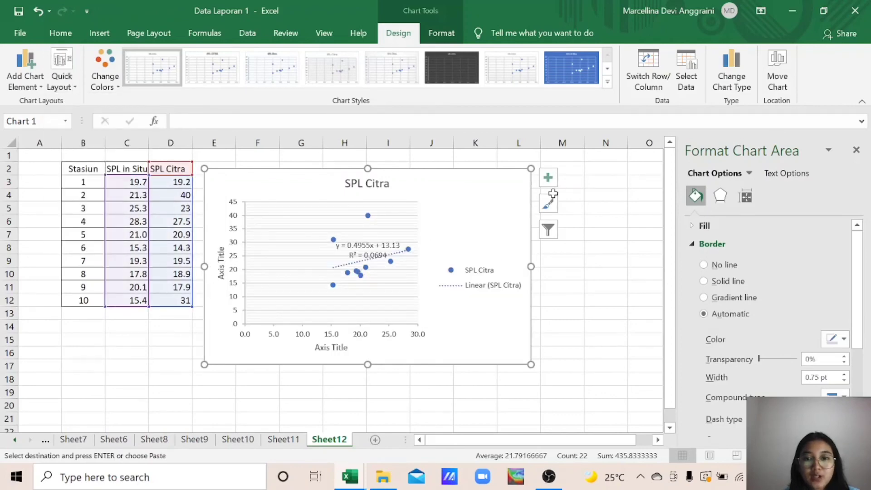
click(558, 184)
click(521, 182)
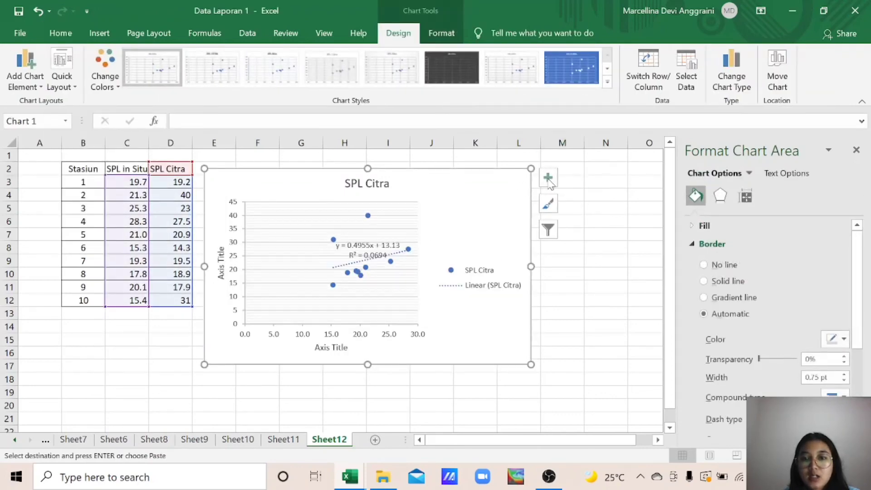
click(548, 180)
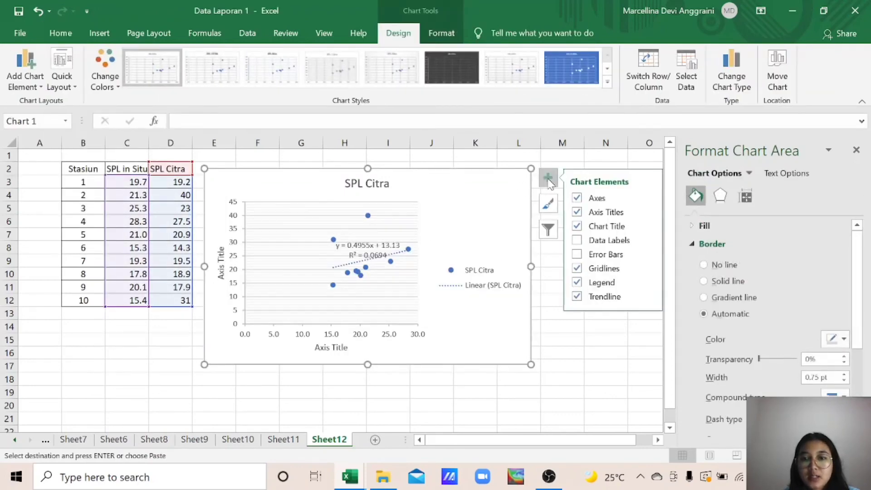
click(609, 300)
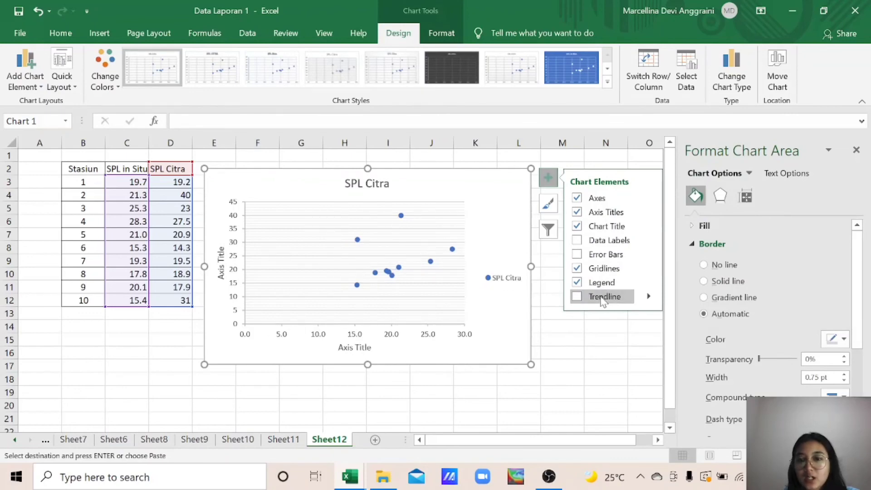
click(604, 298)
Add a second trendline to the SPL Citra series on Sheet12 and set its type to Polynomial, order 4.
click(650, 300)
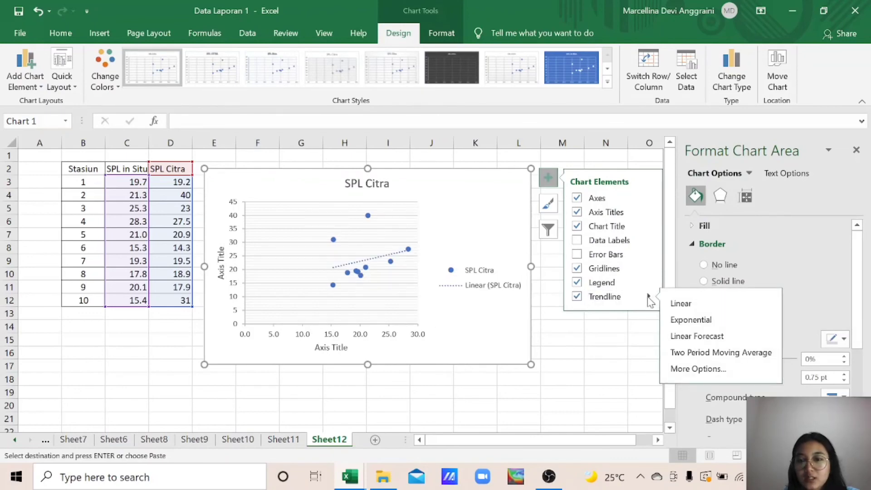
click(716, 368)
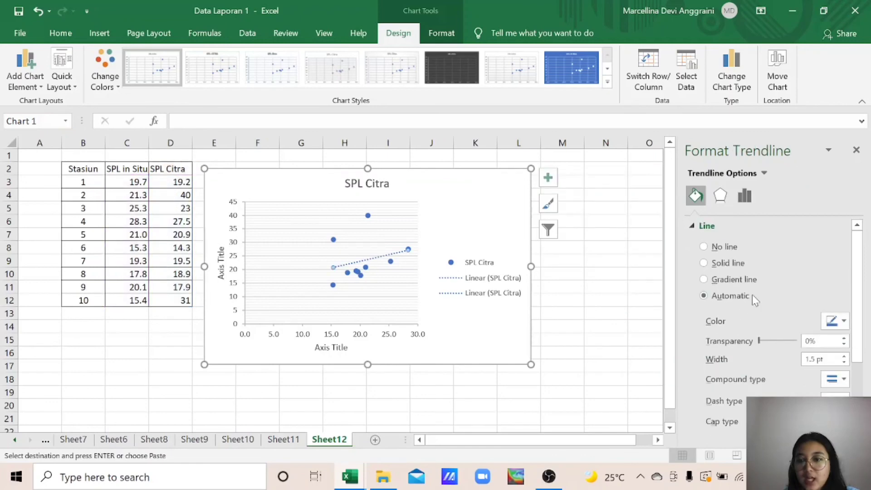
click(744, 196)
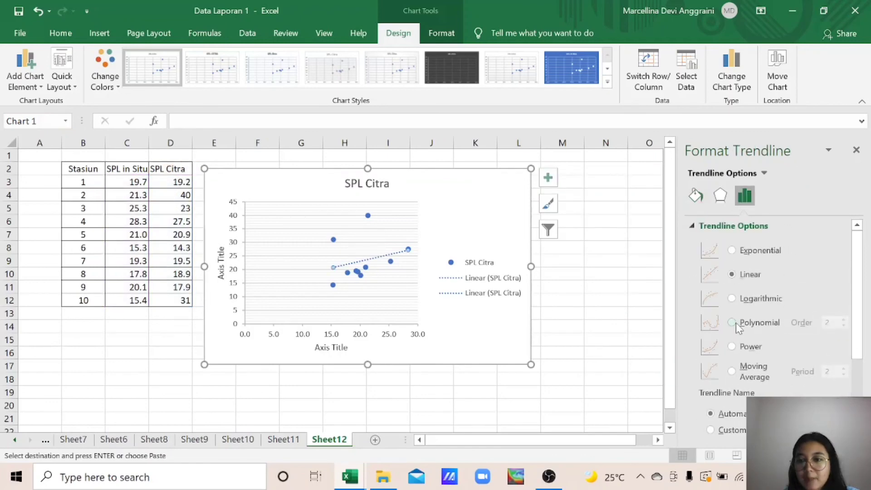
click(732, 323)
click(842, 319)
click(842, 320)
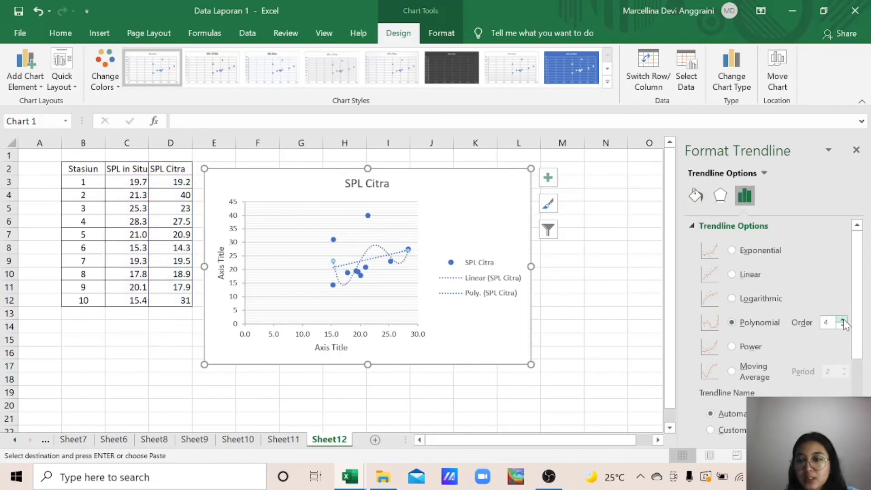
click(856, 150)
Replace the Sheet12 chart title with "Regresi Polinomial Orde 4".
click(383, 183)
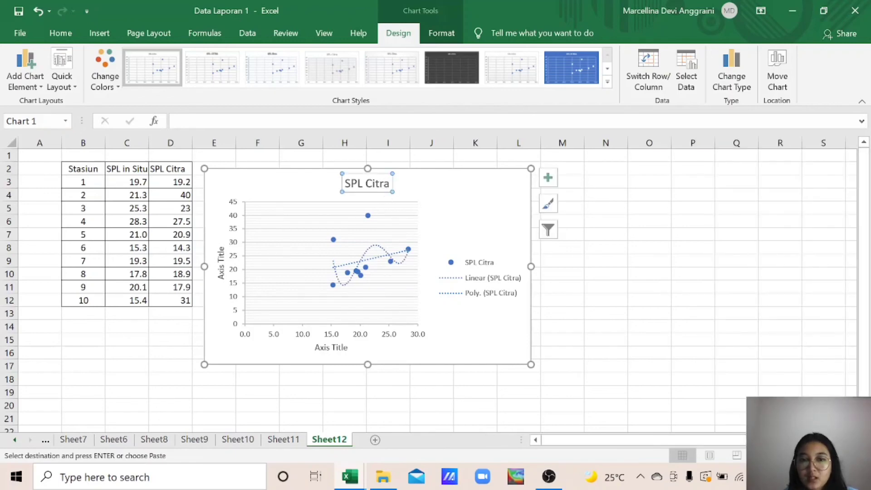
triple_click(384, 184)
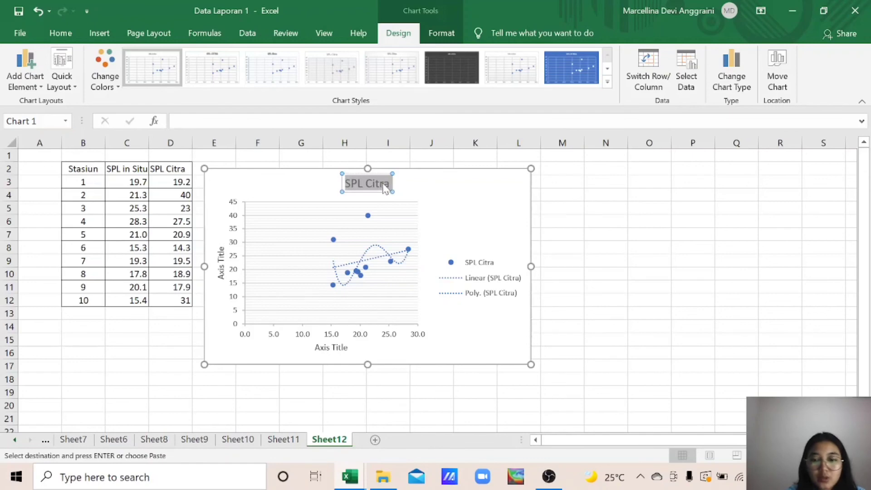
text(Regre)
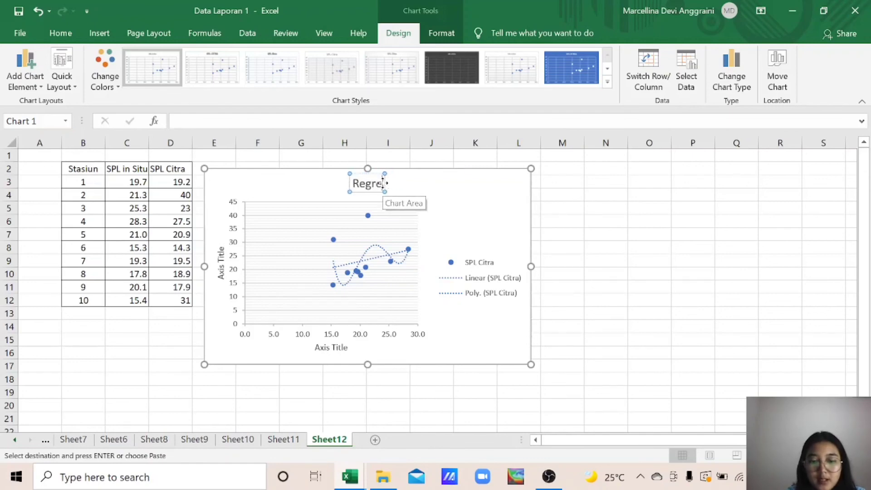
text(si Po)
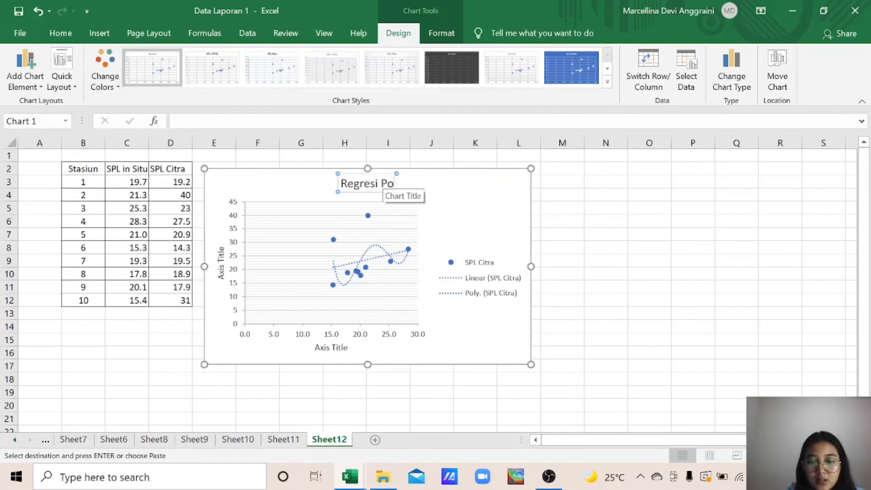
text(linomial)
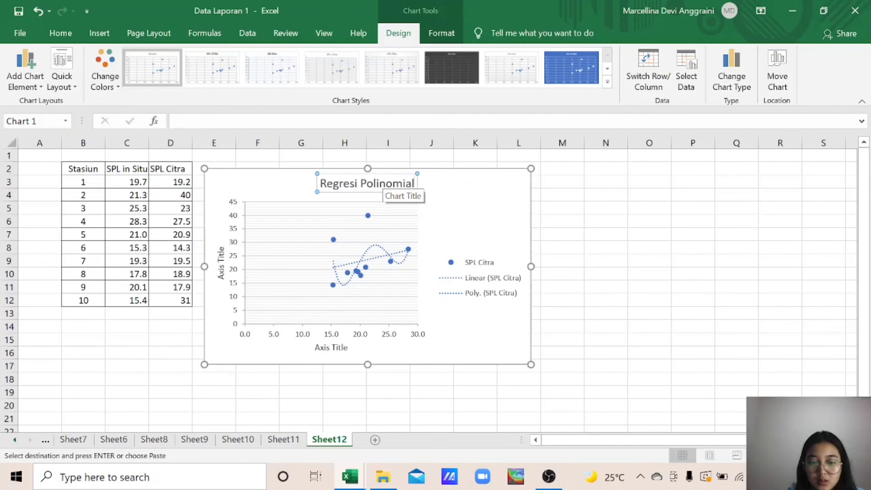
text( Orde 4)
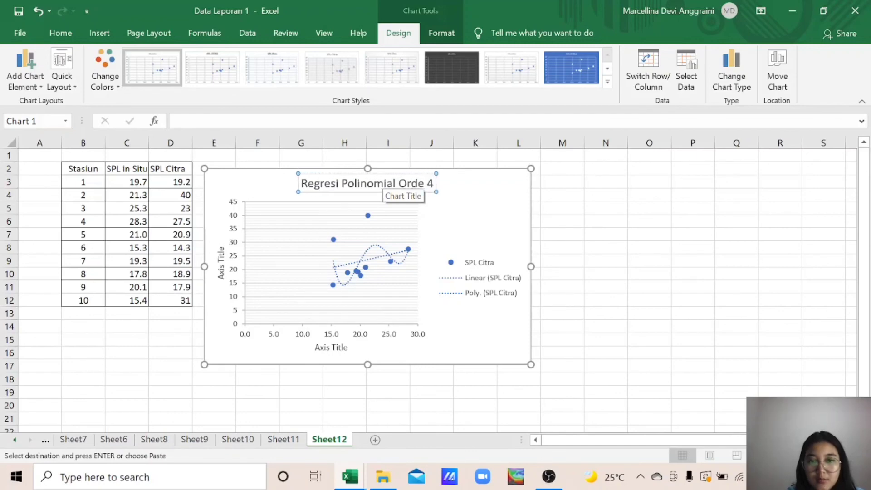
Add another new worksheet and paste the copied station table into it at cell B2.
click(375, 439)
click(91, 167)
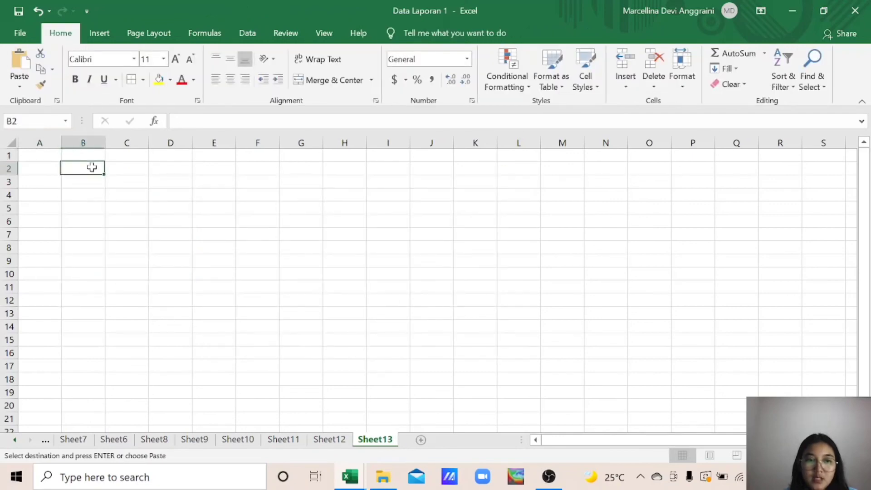
text(Stasiun	SPL in Situ	SPL Citra 1	19.7	19.2 2	21.3	40 3	25.3	23 4	28.3	27.5 5	21.0	20.9 6	15.3	14.3 7	19.3	19.5 8	17.8	18.9 9	20.1	17.9 10	15.4	31)
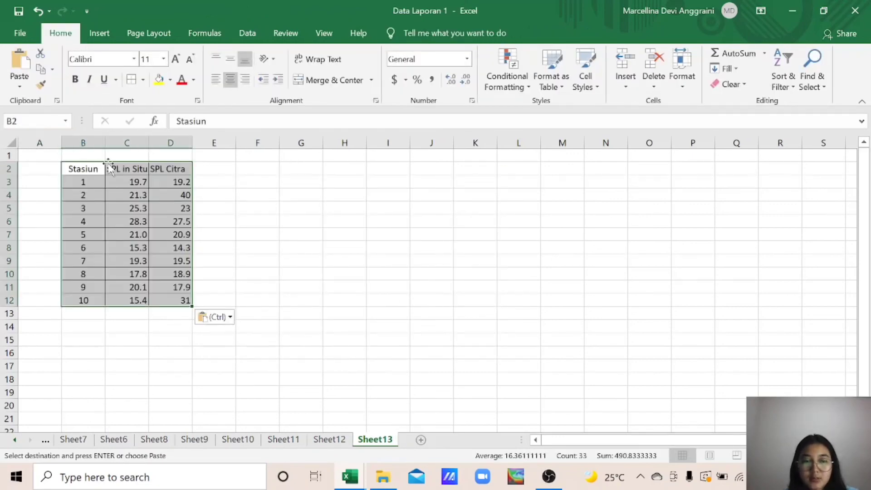
Insert a marker-only scatter chart of C2:D12 on Sheet13 and apply the layout with axis titles, linear trendline and equation.
drag(122, 168, 168, 297)
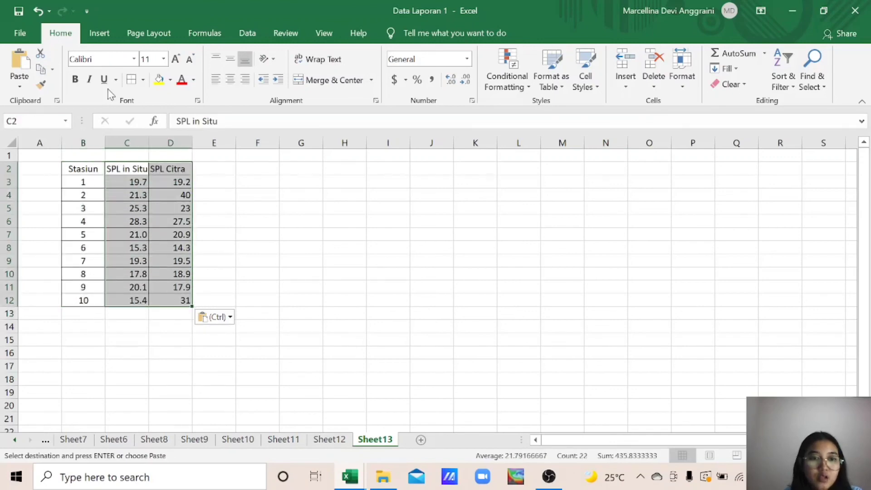
click(99, 33)
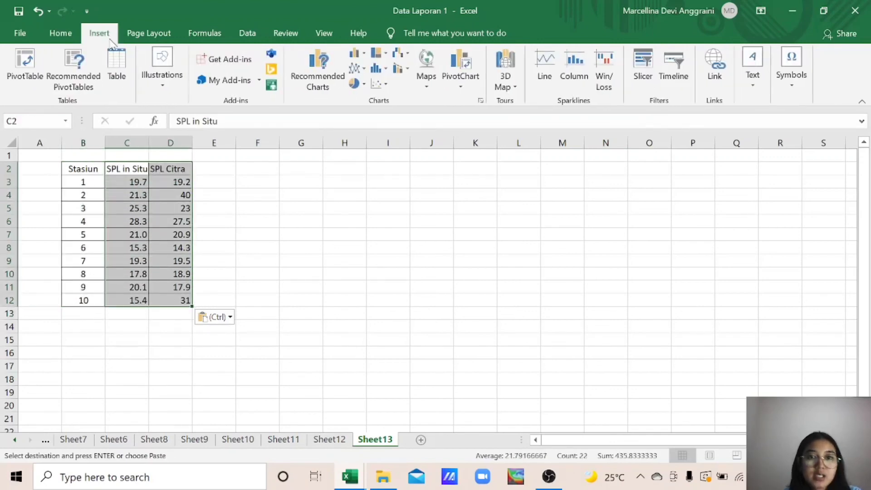
click(383, 84)
click(397, 120)
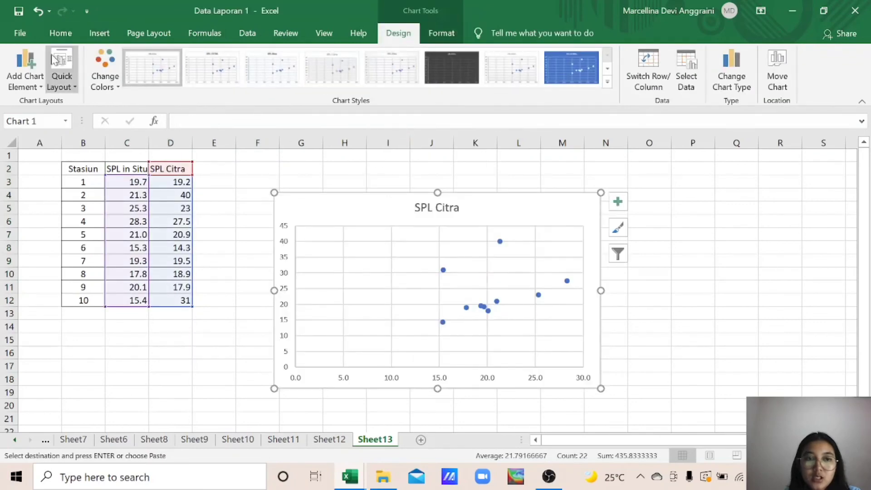
click(62, 77)
click(141, 201)
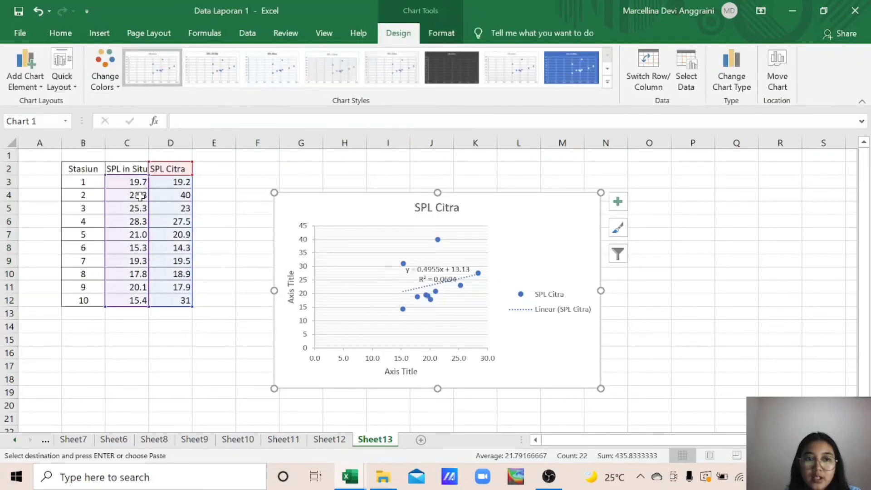
Add a second trendline to the SPL Citra series on Sheet13 and set its type to Polynomial, order 5.
click(618, 202)
click(721, 322)
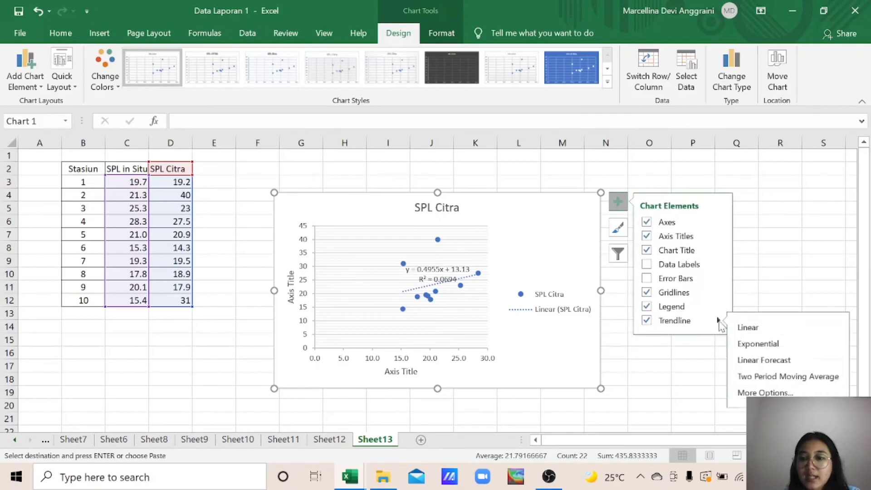
click(750, 393)
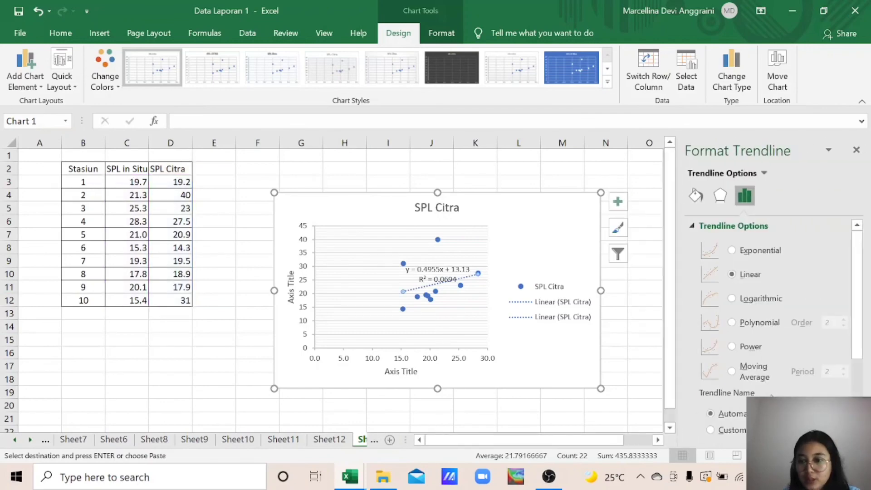
click(732, 323)
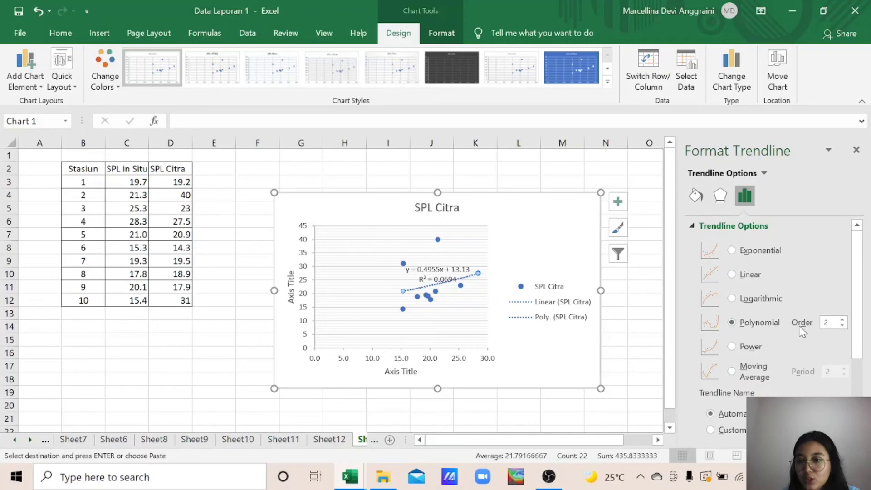
click(842, 320)
click(841, 320)
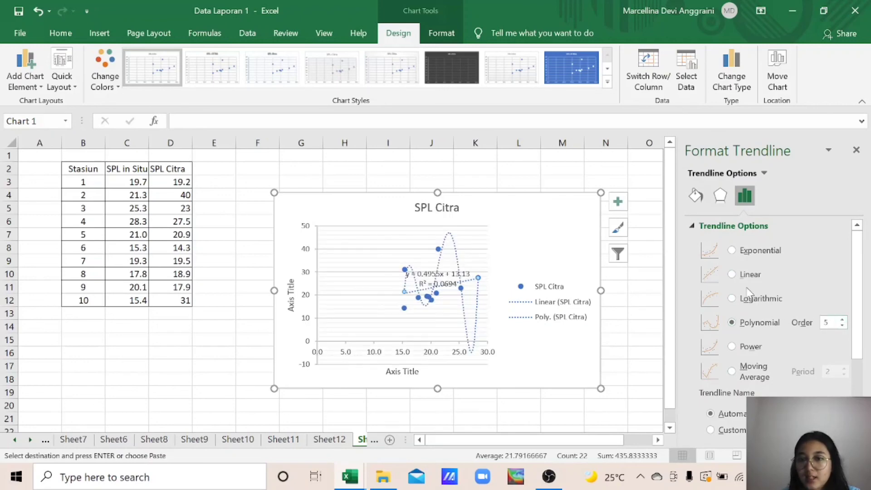
click(857, 151)
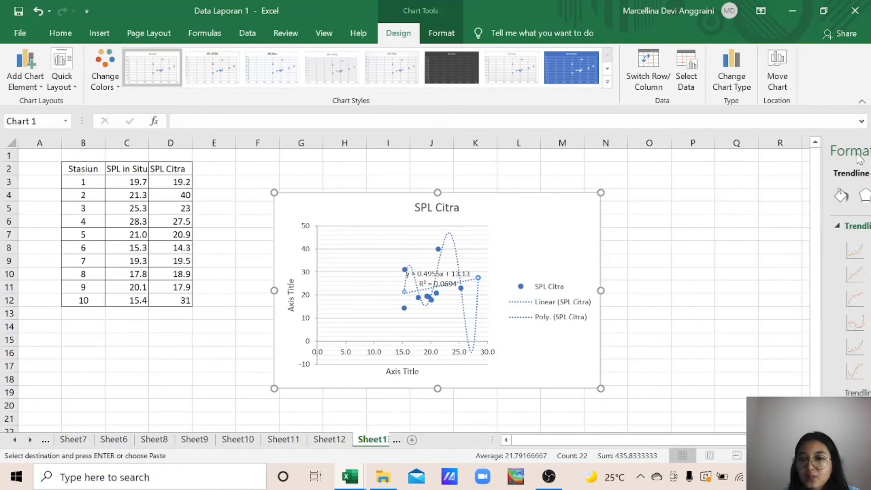
Replace the Sheet13 chart title with "Regresi Polinomial Orde 5".
click(447, 209)
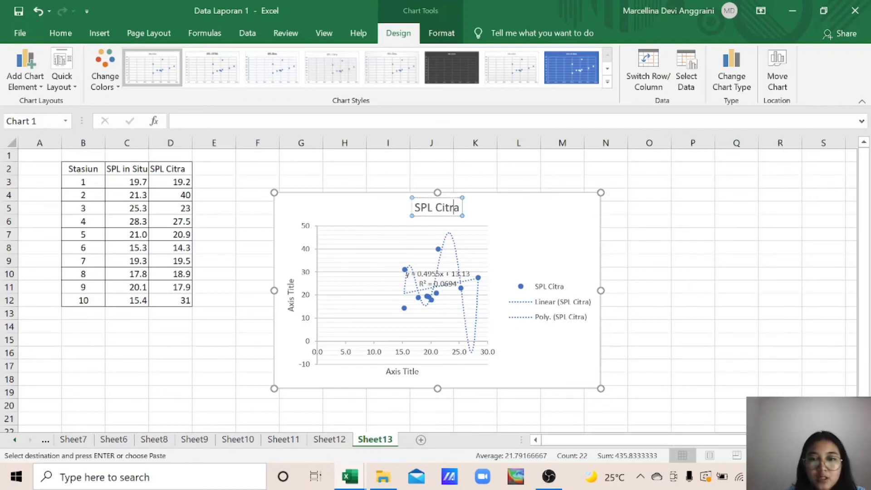
triple_click(454, 208)
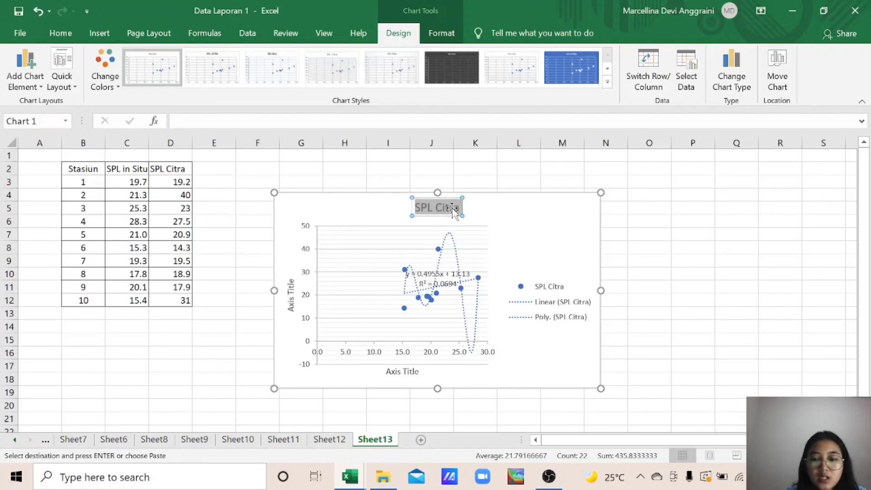
text(Regres)
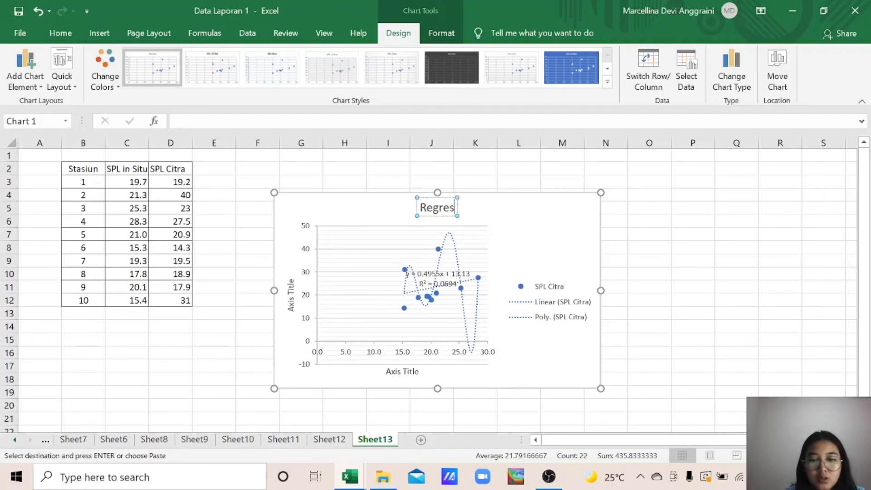
text(i P)
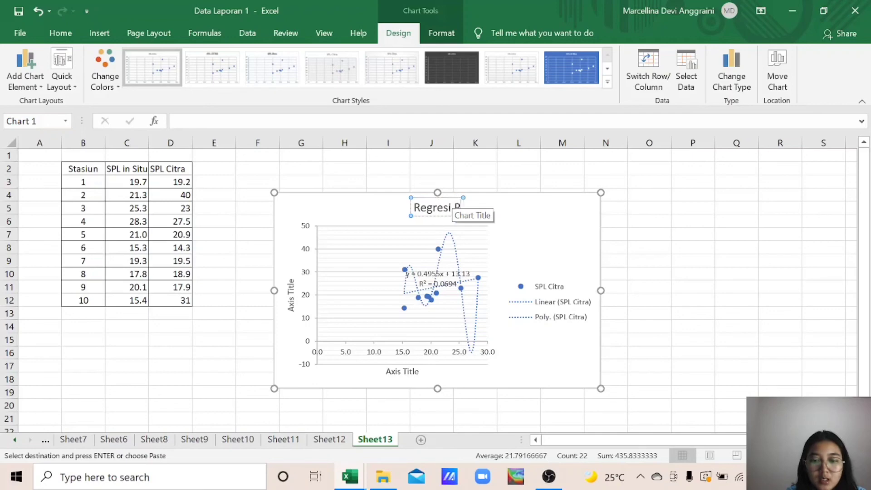
text(olin)
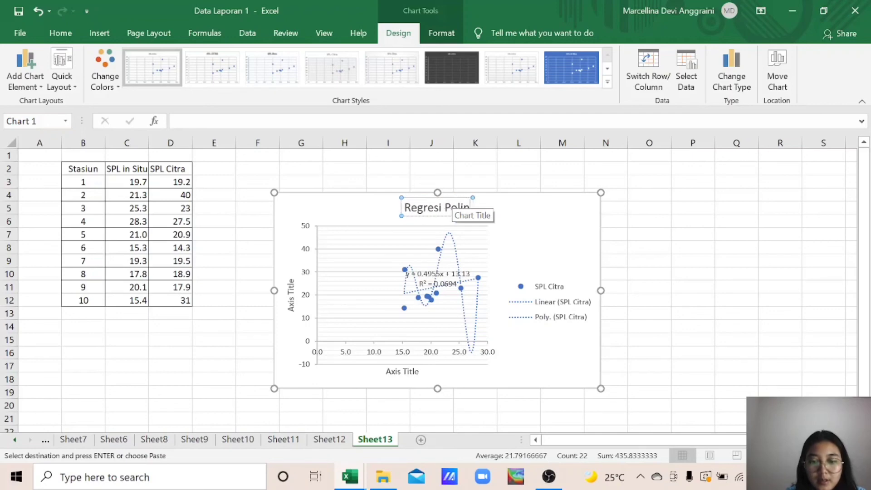
text(o)
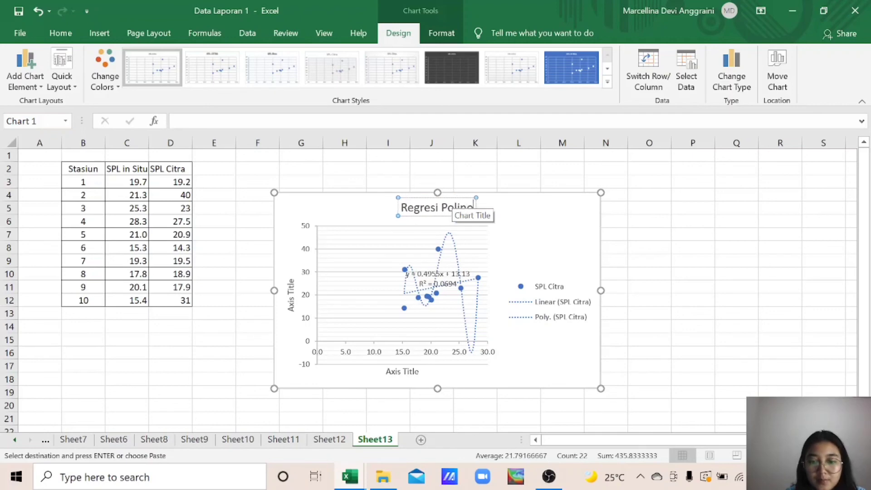
text(mial Orde 5)
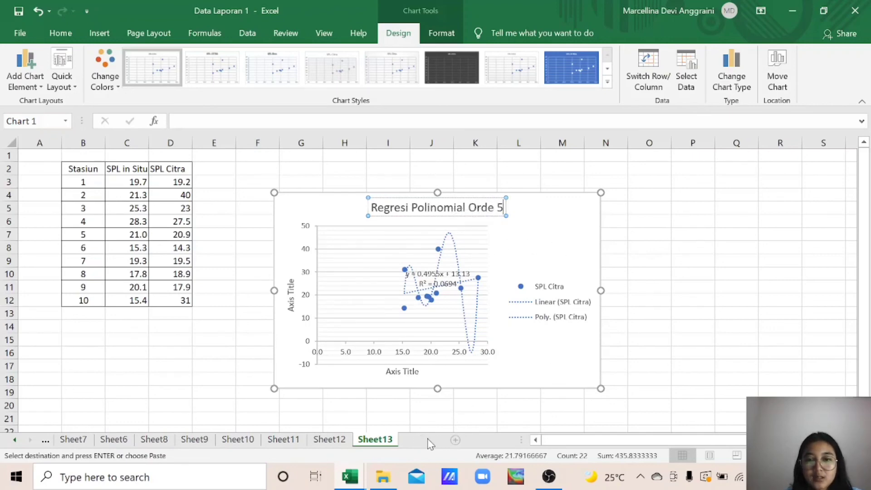
Add a new worksheet after Sheet13 and paste the copied station table into it at cell B2.
click(455, 439)
click(93, 170)
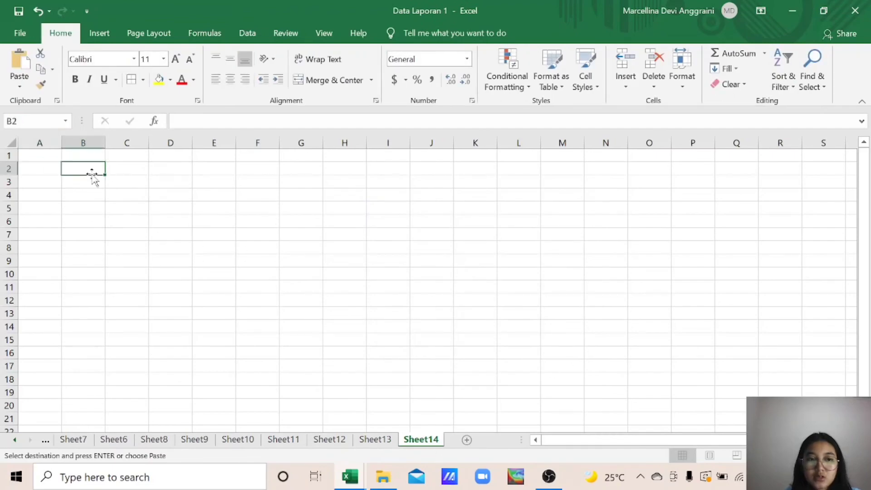
text(Stasiun	SPL in Situ	SPL Citra 1	19.7	19.2 2	21.3	40 3	25.3	23 4	28.3	27.5 5	21.0	20.9 6	15.3	14.3 7	19.3	19.5 8	17.8	18.9 9	20.1	17.9 10	15.4	31)
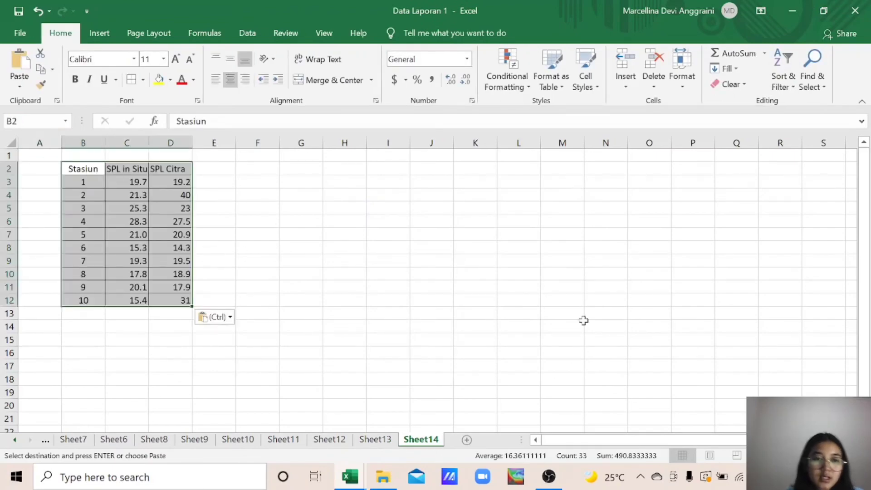
Insert a marker-only scatter chart of C2:D12 on Sheet14 and apply the layout with axis titles, linear trendline and equation.
click(118, 166)
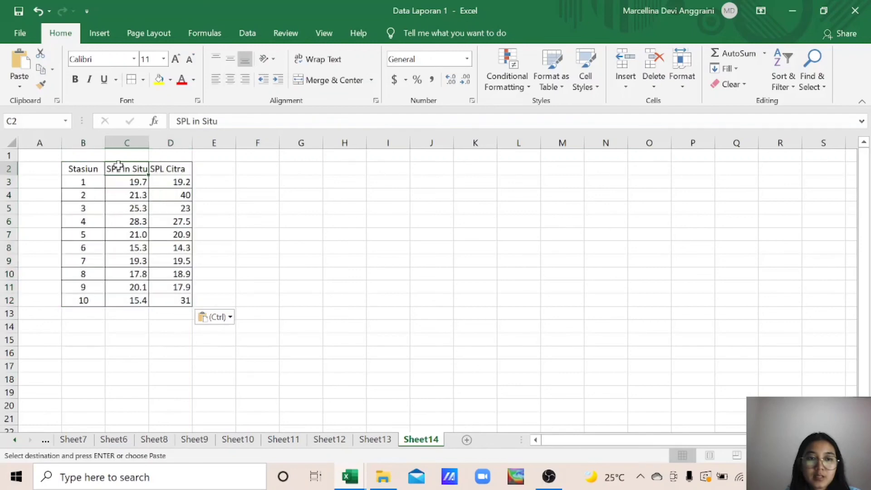
drag(122, 165, 175, 301)
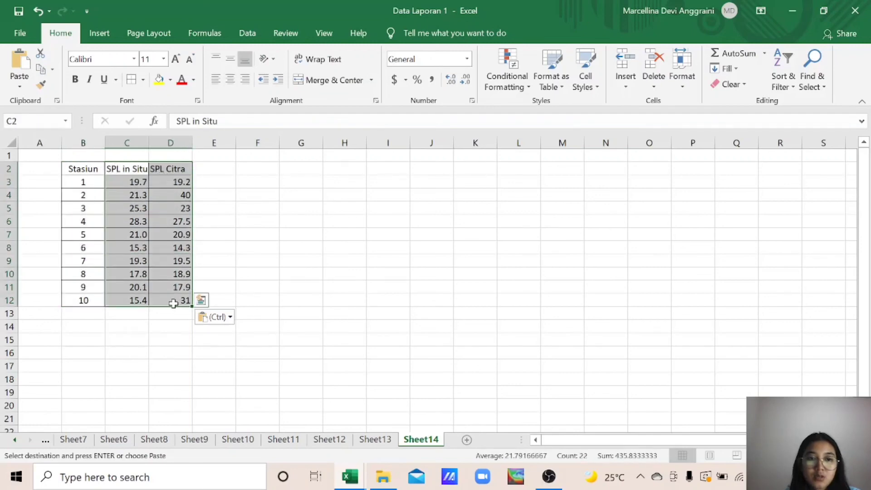
click(99, 34)
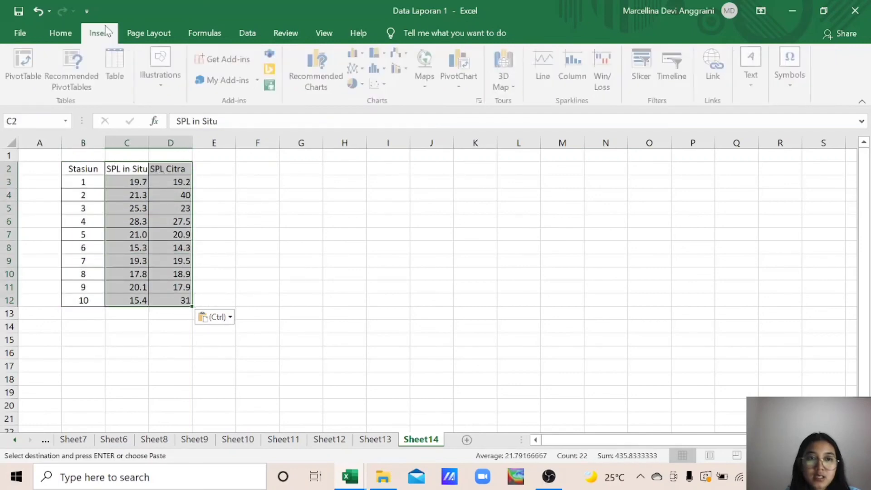
click(379, 83)
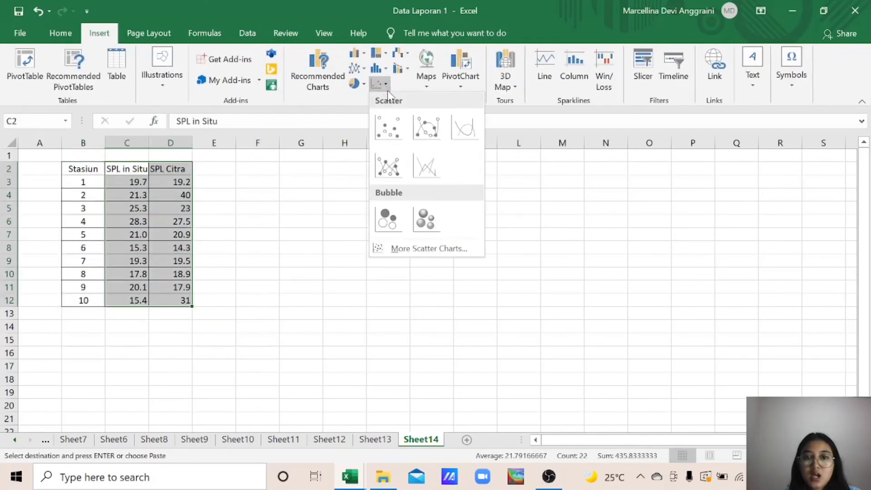
click(396, 131)
click(62, 75)
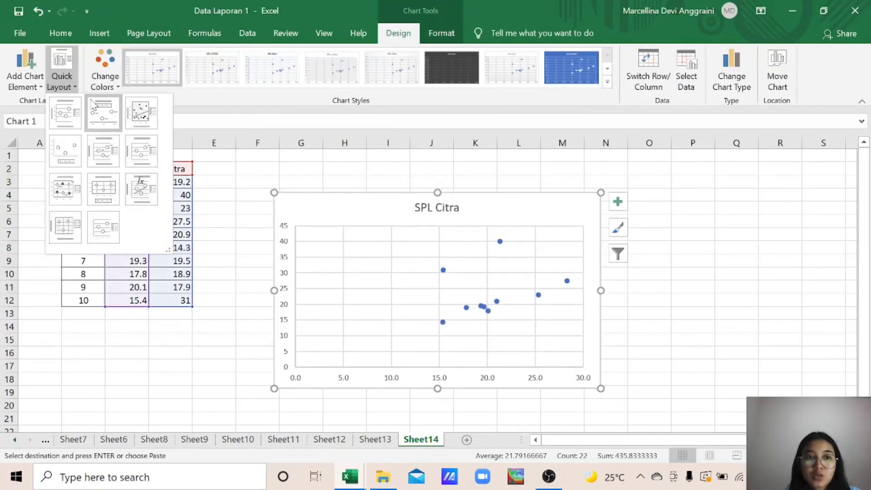
click(141, 188)
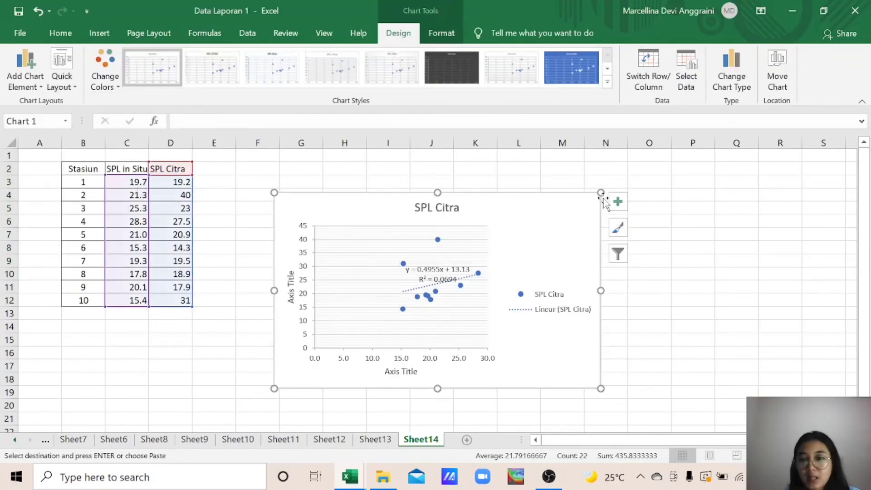
Add a second trendline to the SPL Citra series on Sheet14 and set its type to Polynomial, order 6.
click(618, 201)
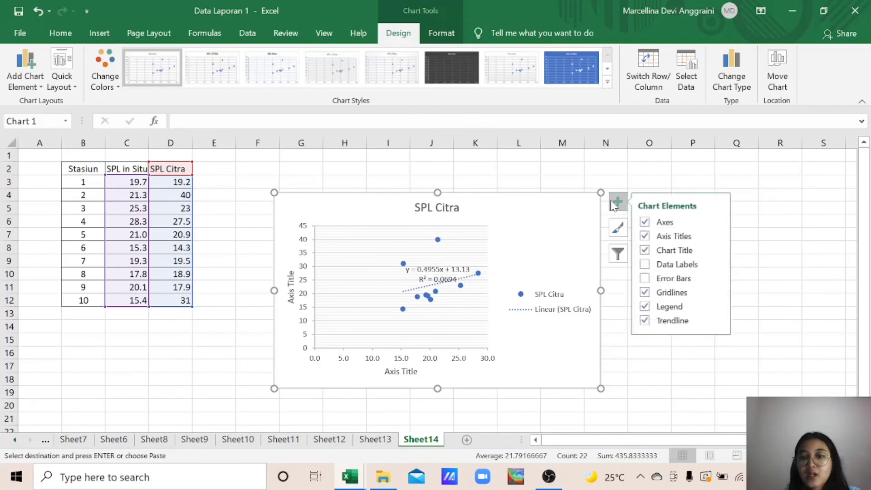
click(718, 321)
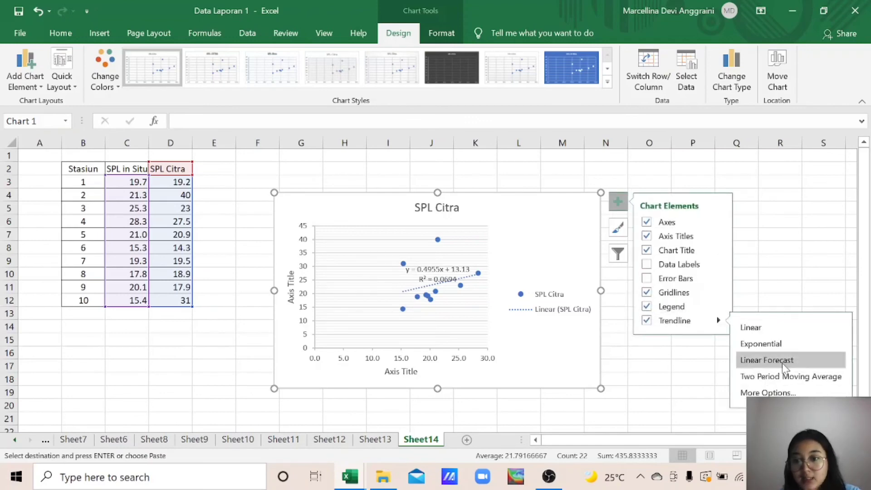
click(787, 392)
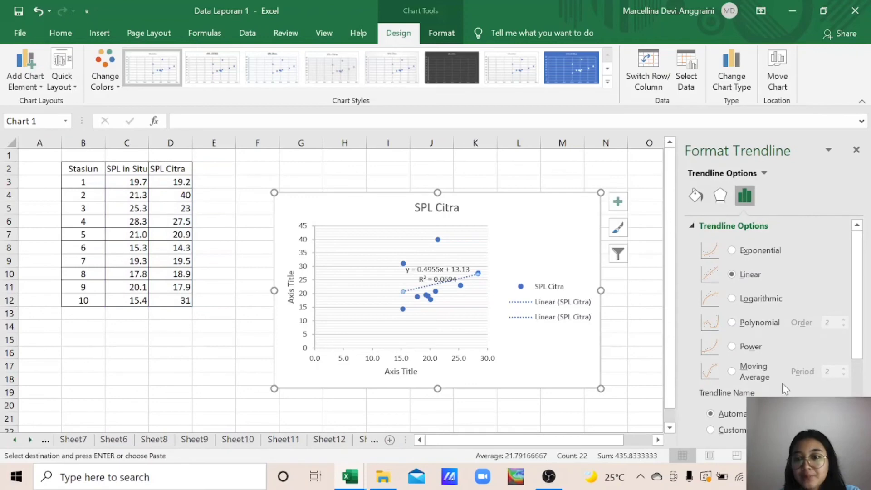
click(732, 322)
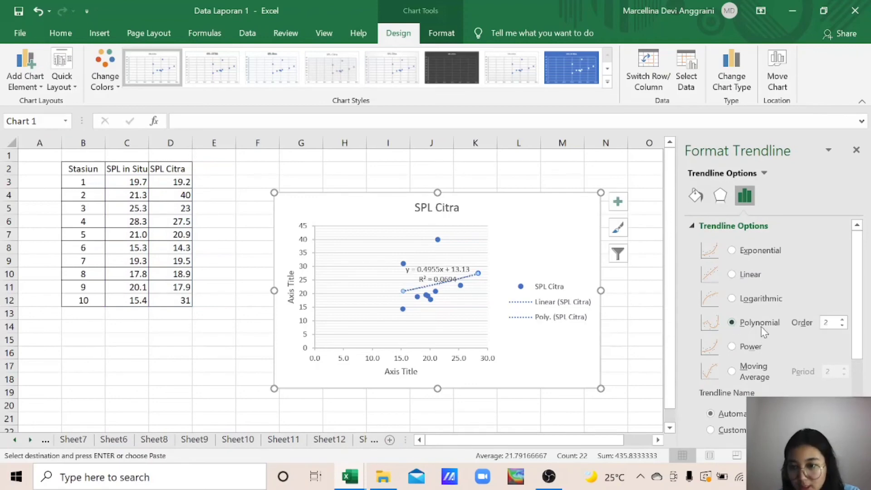
click(843, 319)
click(843, 320)
click(843, 319)
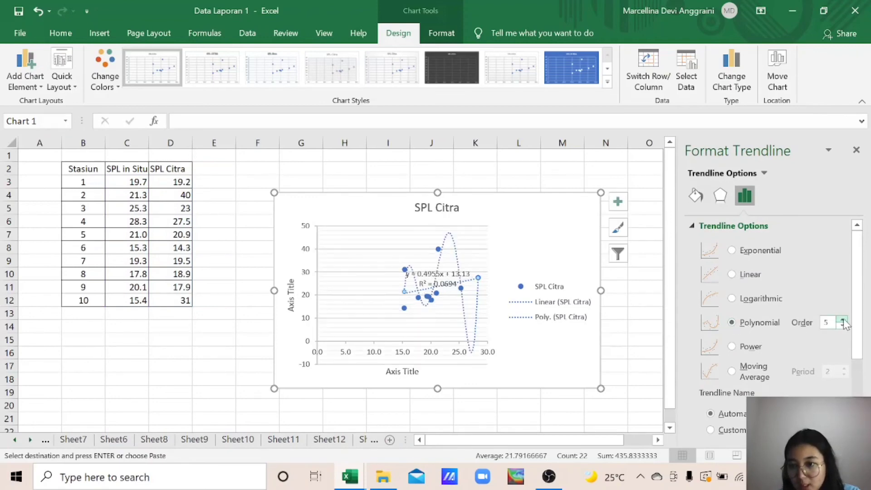
click(843, 319)
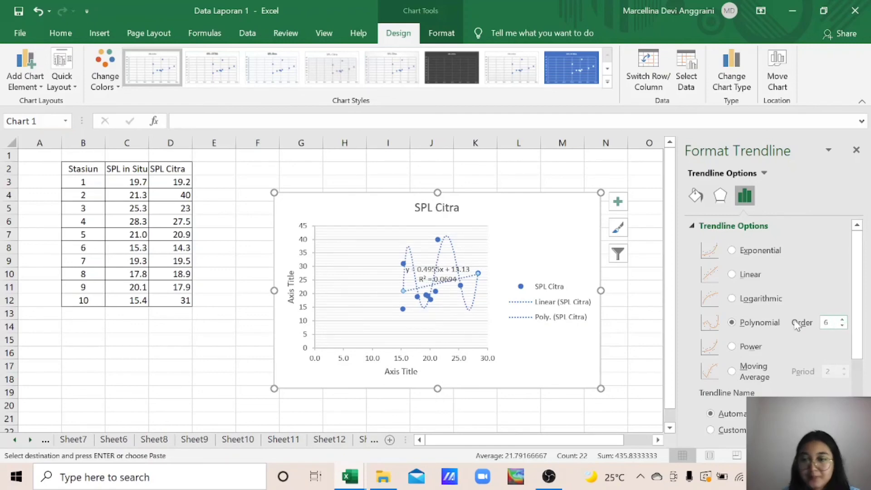
click(856, 149)
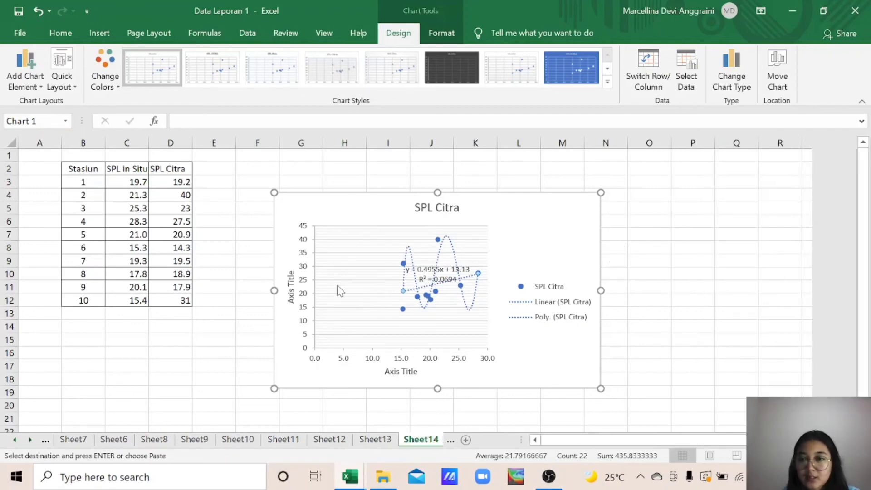
Replace the Sheet14 chart title with "Regresi Polinomial ORDE 6" and deselect the chart.
click(415, 208)
click(456, 207)
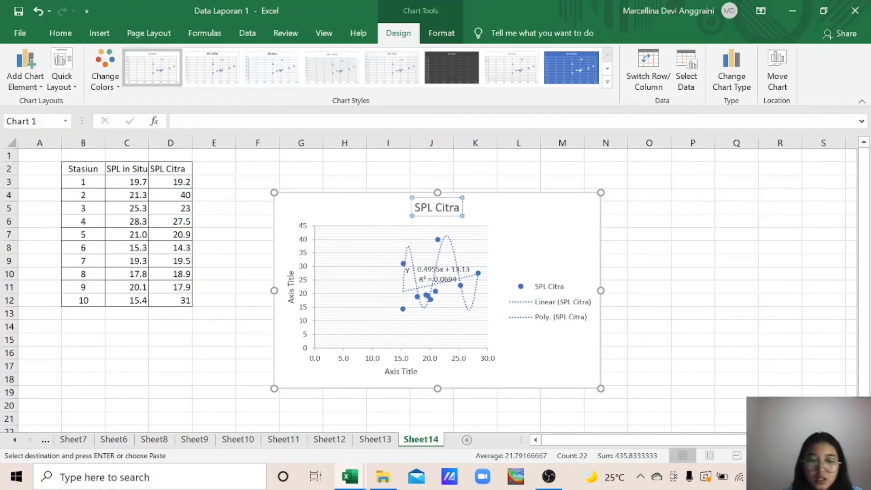
triple_click(456, 210)
key(BackSpace)
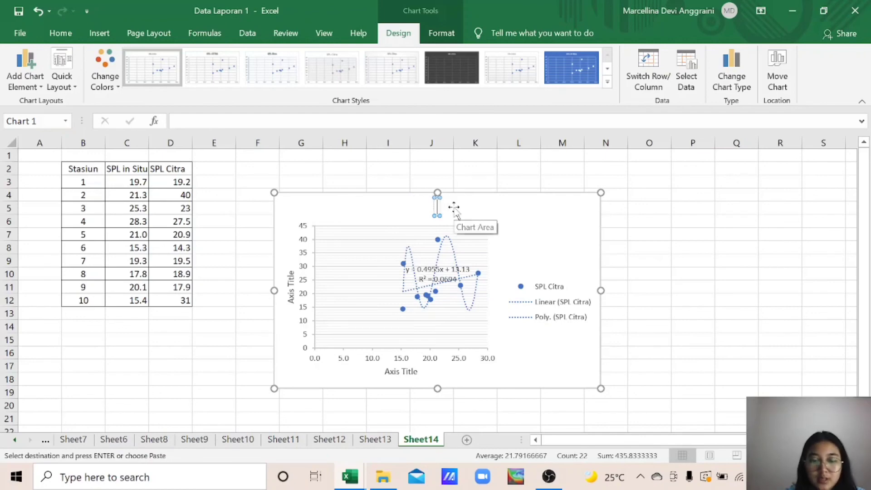
text(Regr)
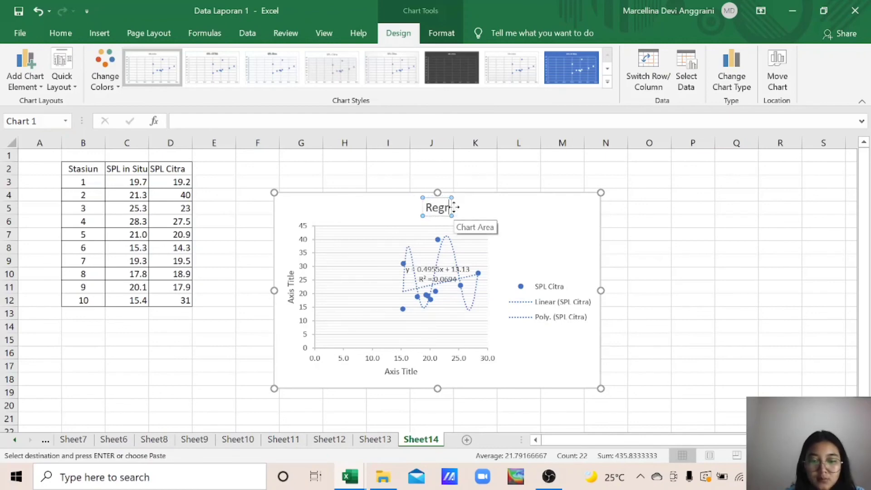
text(esi Po)
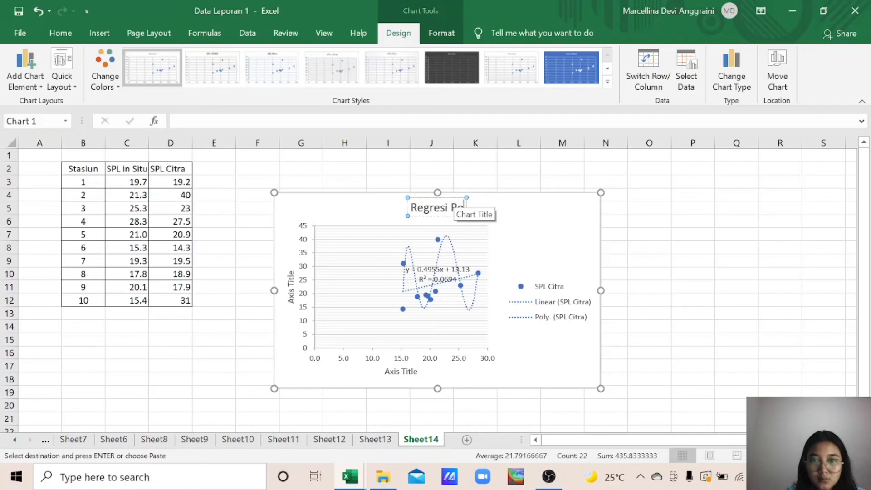
text(linomial)
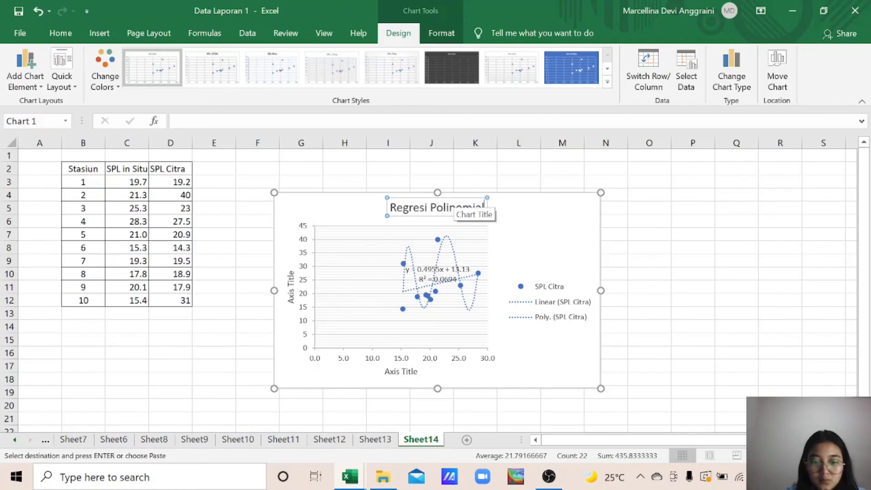
text( ORDE 6)
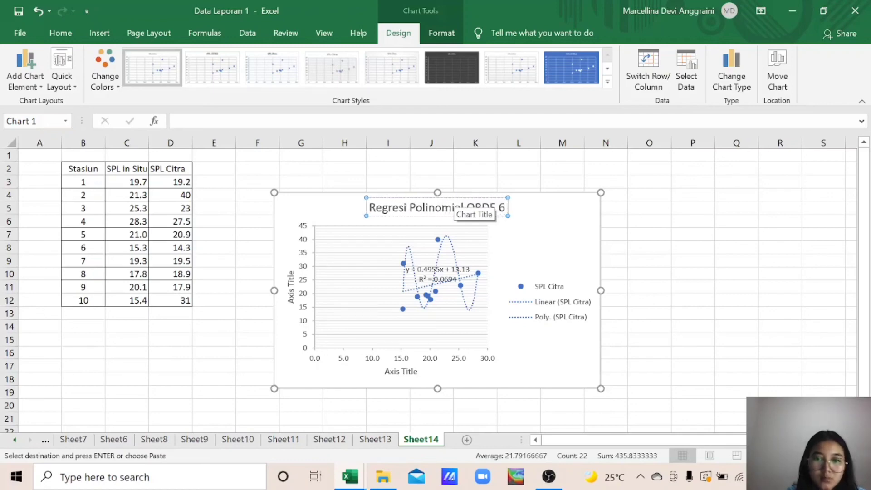
click(648, 339)
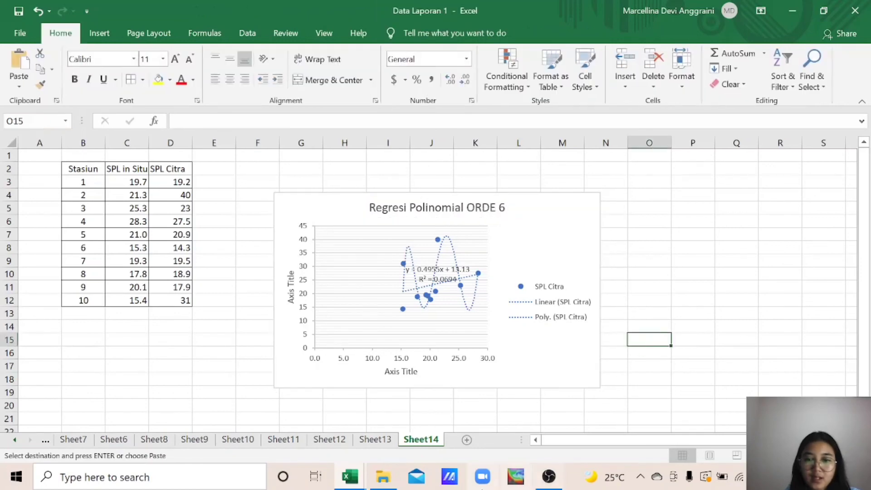
Add a new worksheet after Sheet14 and paste the copied station table into it at cell B2.
click(467, 439)
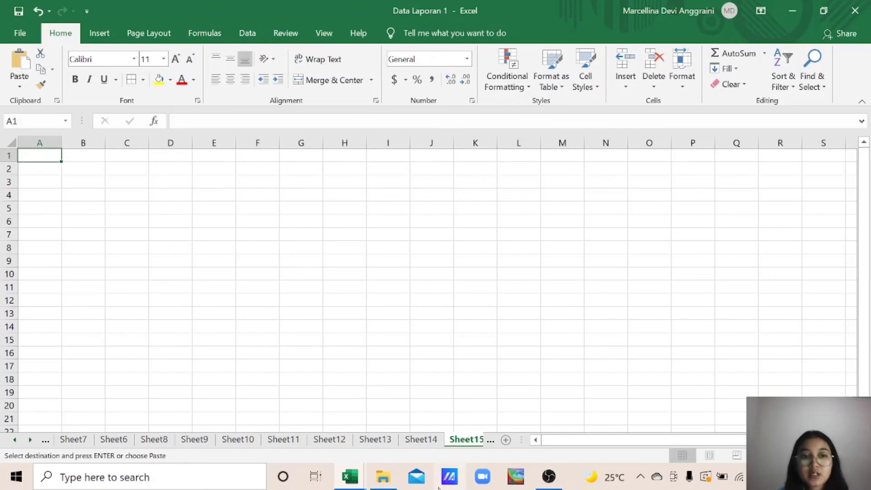
click(91, 166)
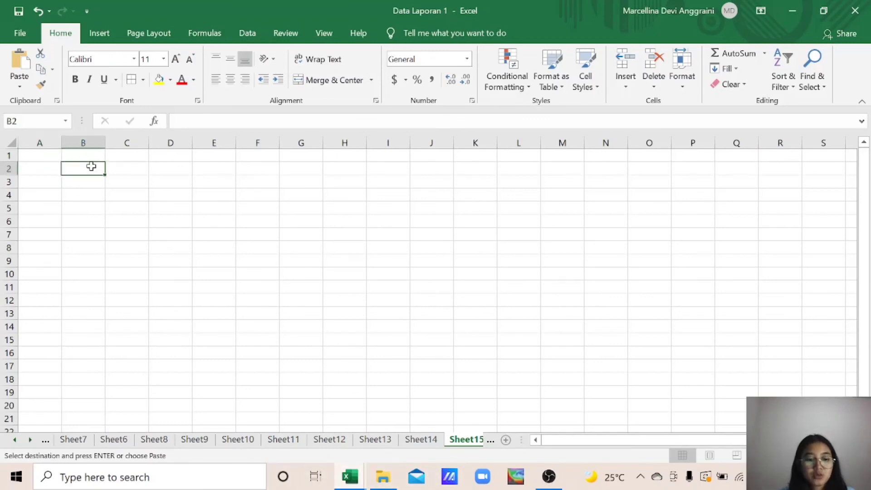
text(Stasiun	SPL in Situ	SPL Citra 1	19.7	19.2 2	21.3	40 3	25.3	23 4	28.3	27.5 5	21.0	20.9 6	15.3	14.3 7	19.3	19.5 8	17.8	18.9 9	20.1	17.9 10	15.4	31)
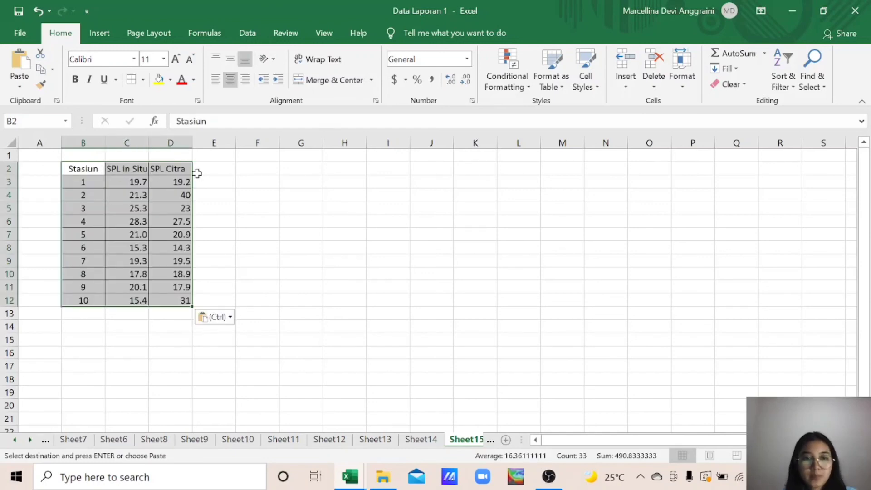
Insert a marker-only scatter chart of C2:D12 on Sheet15 and apply the layout with axis titles, linear trendline and equation.
click(142, 165)
drag(131, 170, 176, 298)
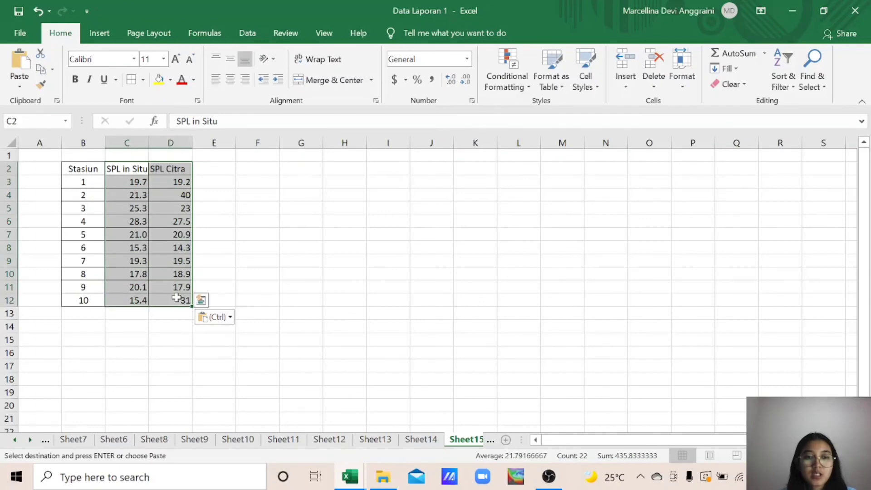
click(99, 33)
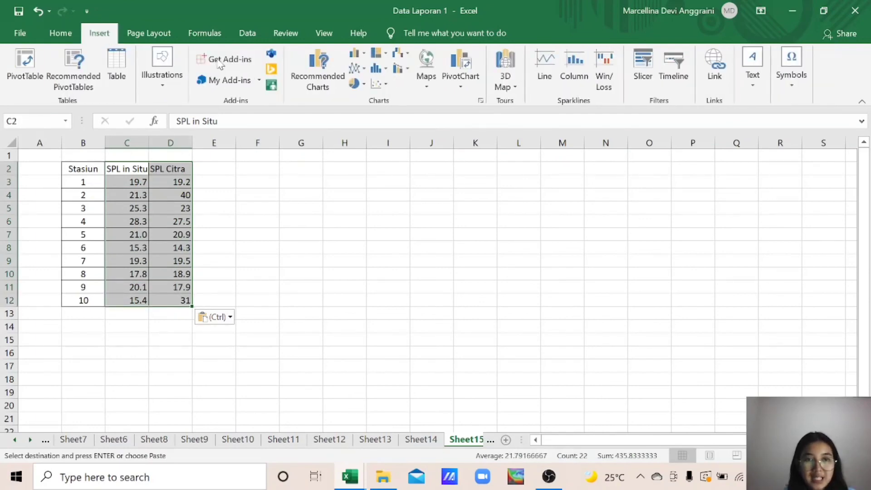
click(377, 84)
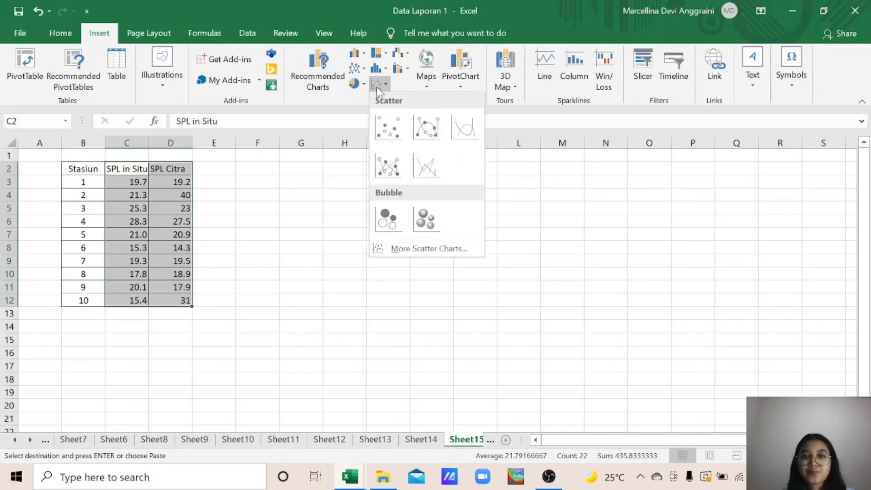
click(393, 124)
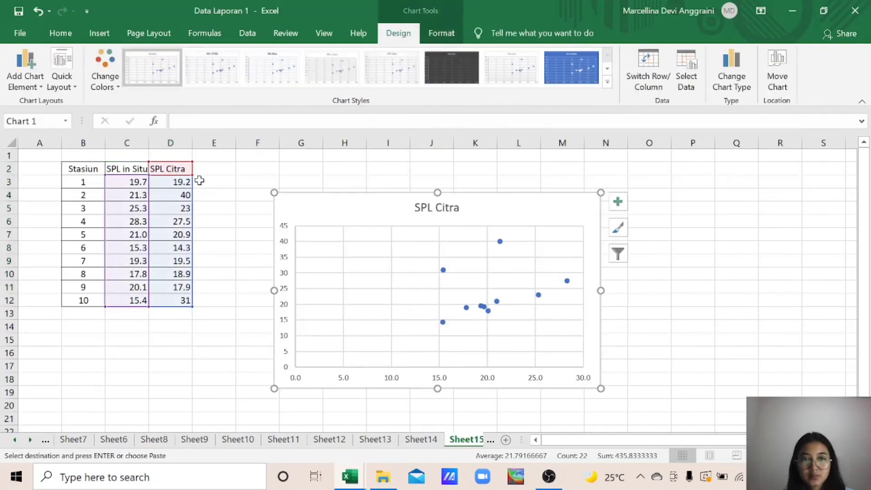
click(50, 83)
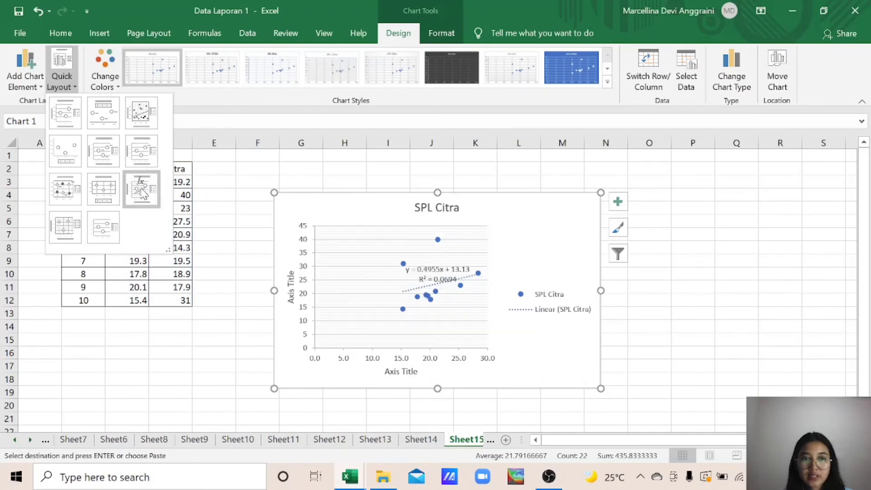
click(141, 188)
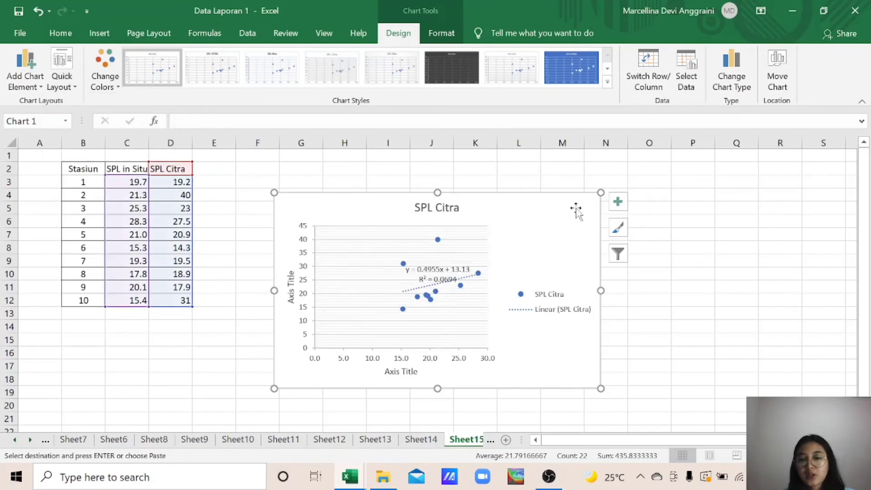
Move the Sheet15 chart up slightly and add a second trendline of type Power to the SPL Citra series.
drag(576, 207, 579, 189)
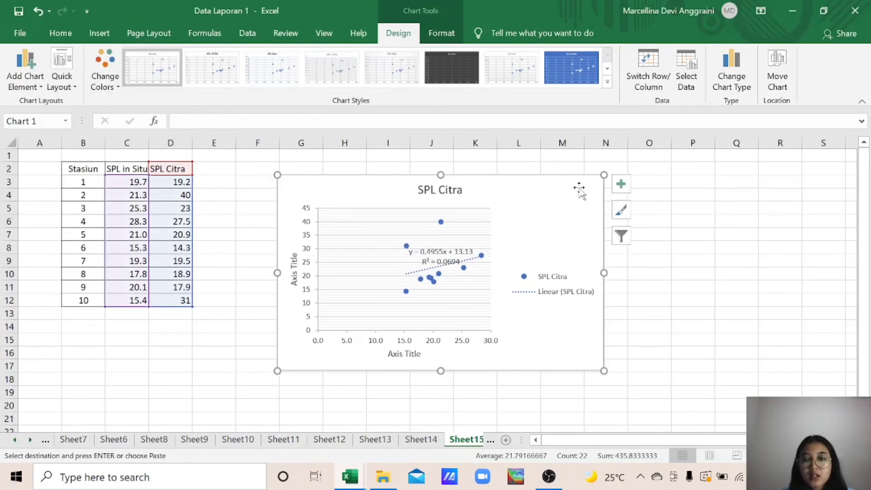
click(622, 183)
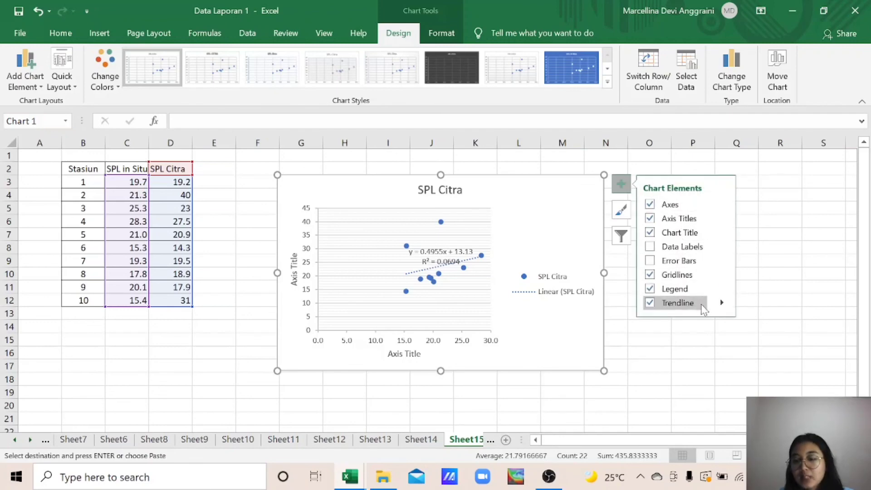
click(722, 302)
click(777, 373)
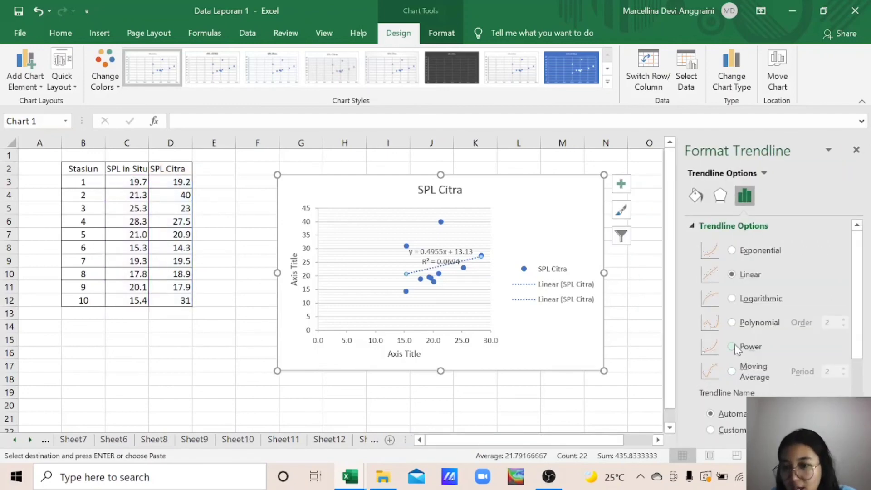
click(732, 346)
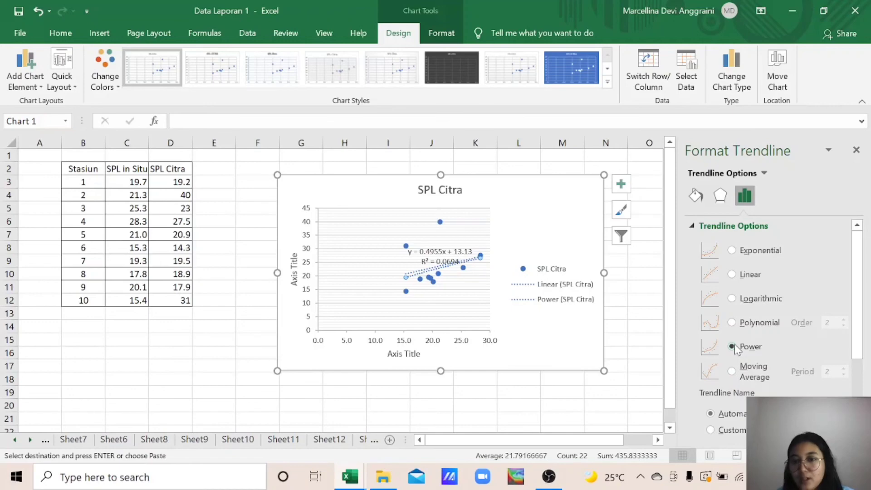
click(856, 149)
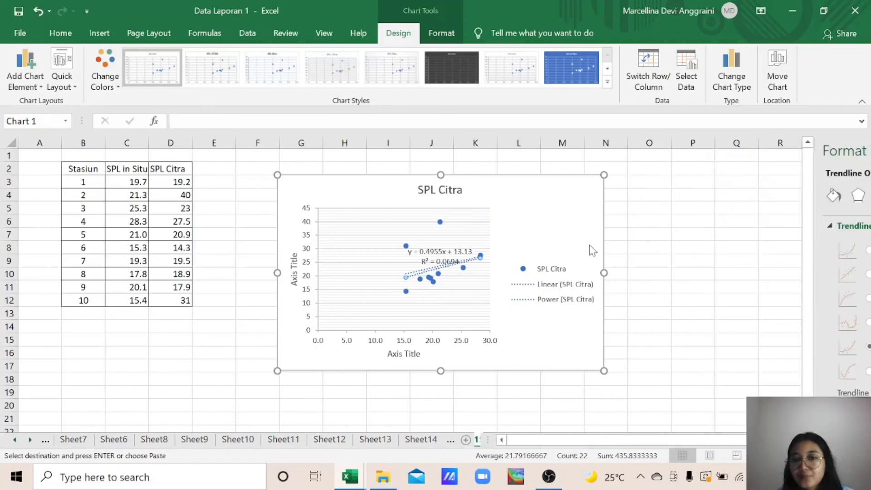
Replace the Sheet15 chart title with "Regresi Power" and deselect the chart.
click(444, 191)
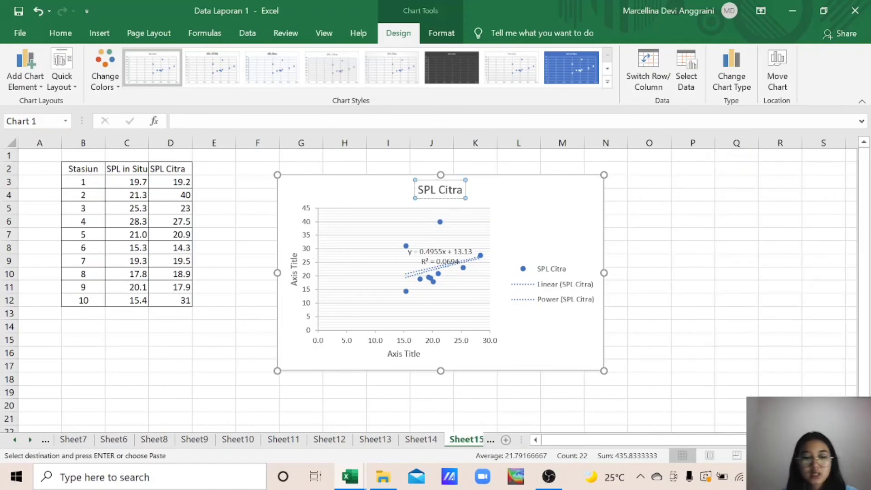
click(445, 191)
key(ctrl+a)
key(Delete)
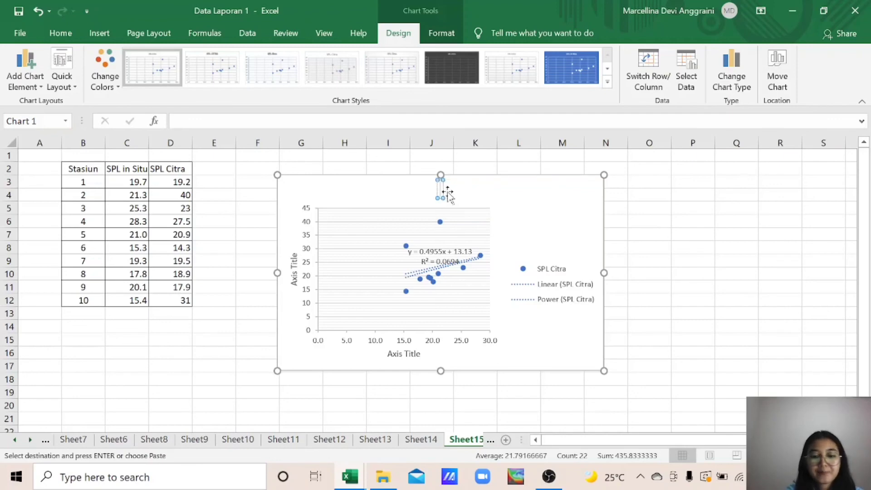
text(Re)
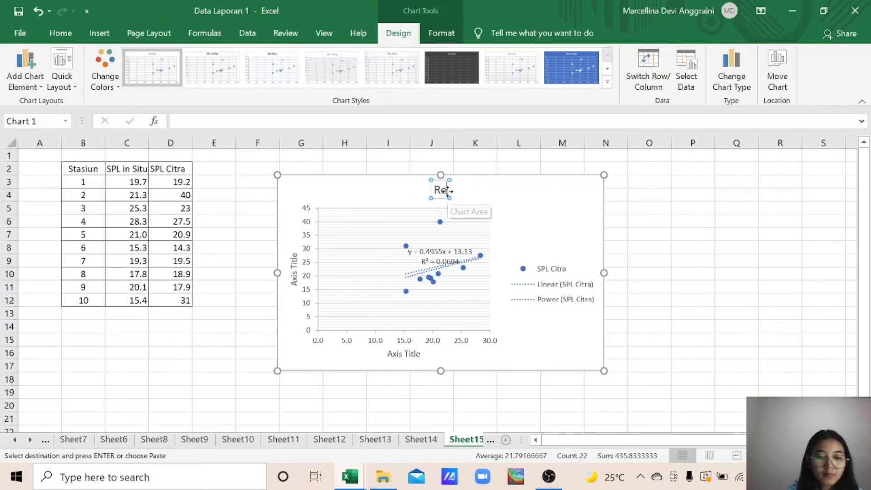
text(gresi P)
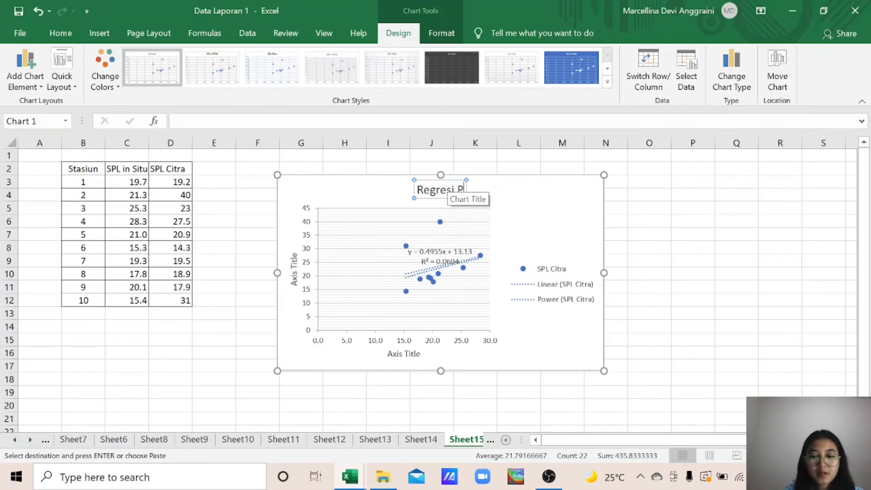
text(ower)
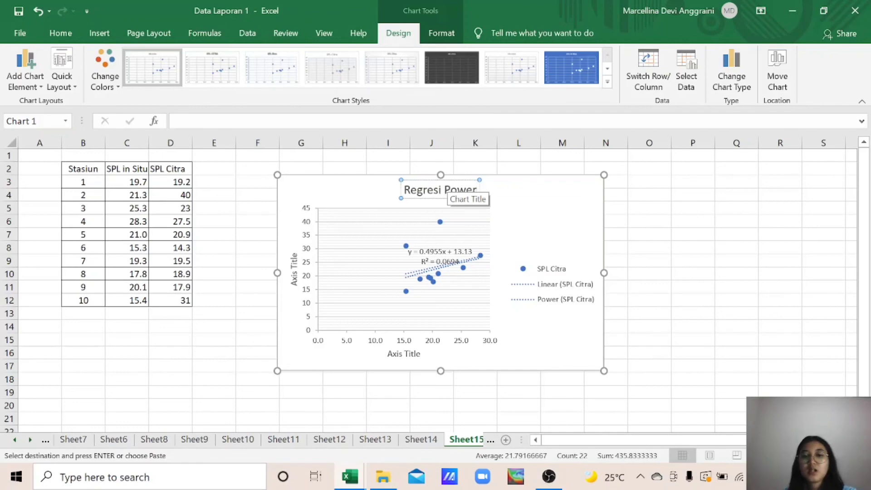
click(649, 207)
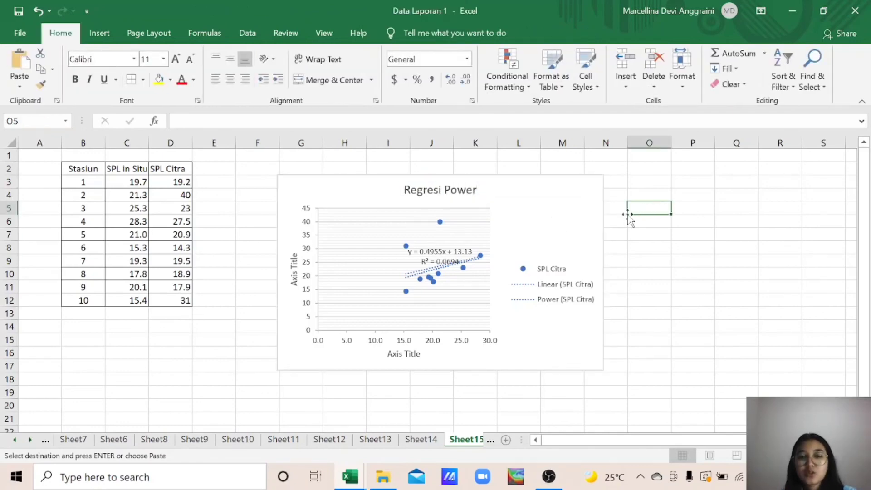
Move the Regresi Power chart up slightly so its upper edge sits in row 2, beside the table header.
click(596, 202)
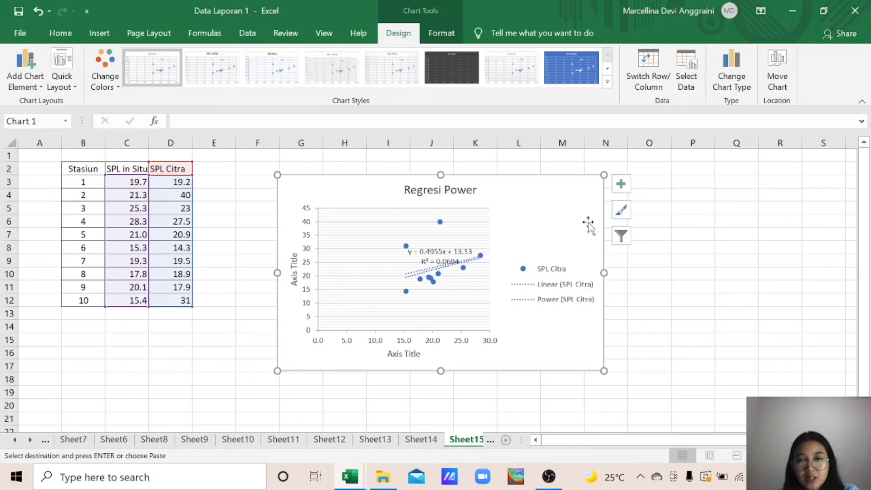
drag(589, 196, 595, 187)
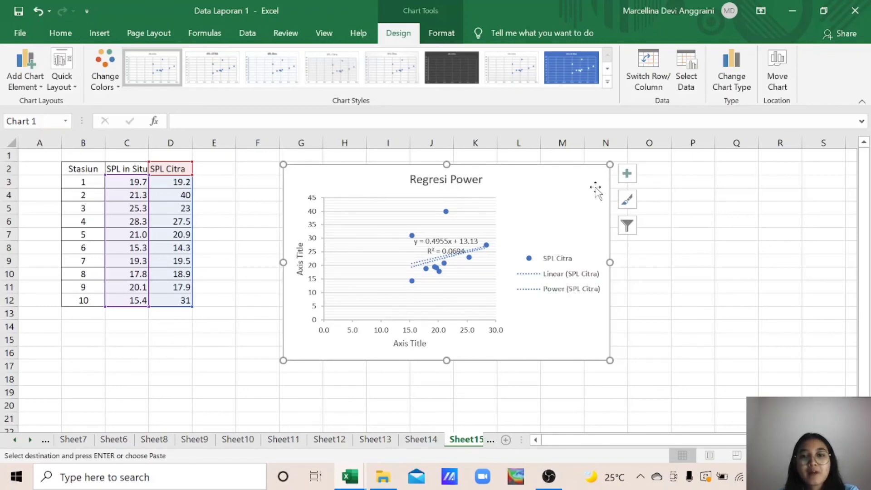
drag(595, 187, 592, 188)
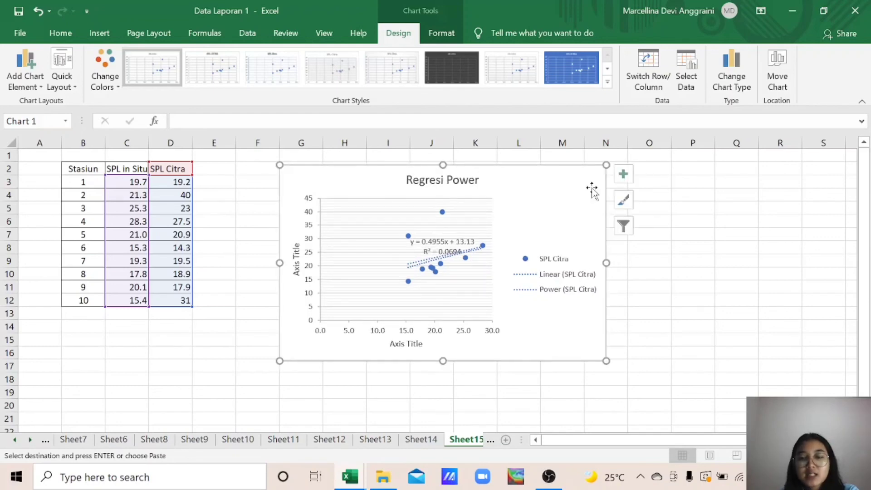